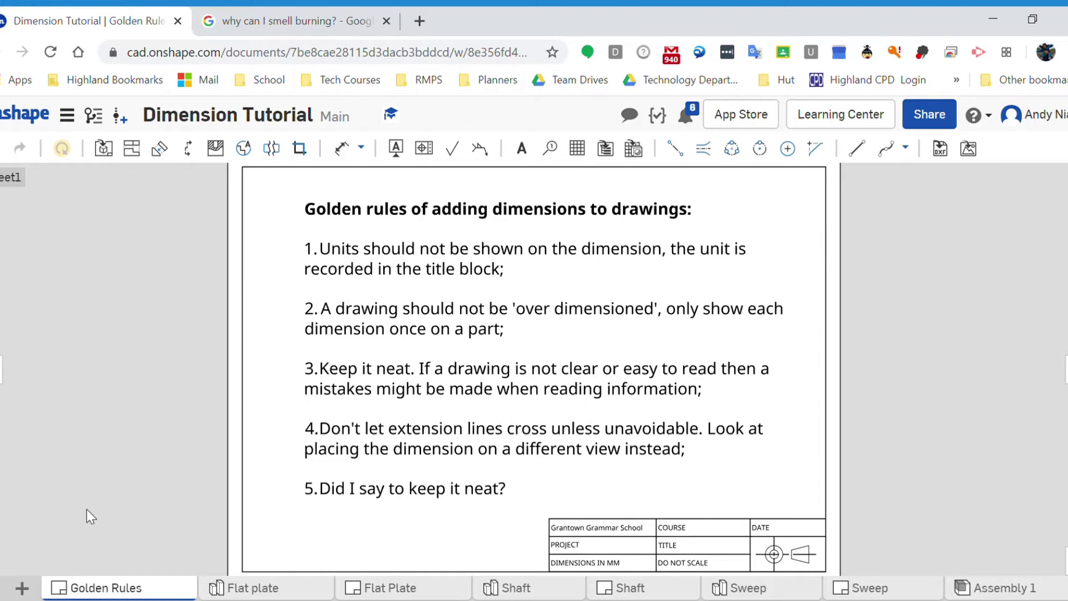
# Point out the title block's units, then look over the Flat plate part studio model
pyautogui.click(584, 563)
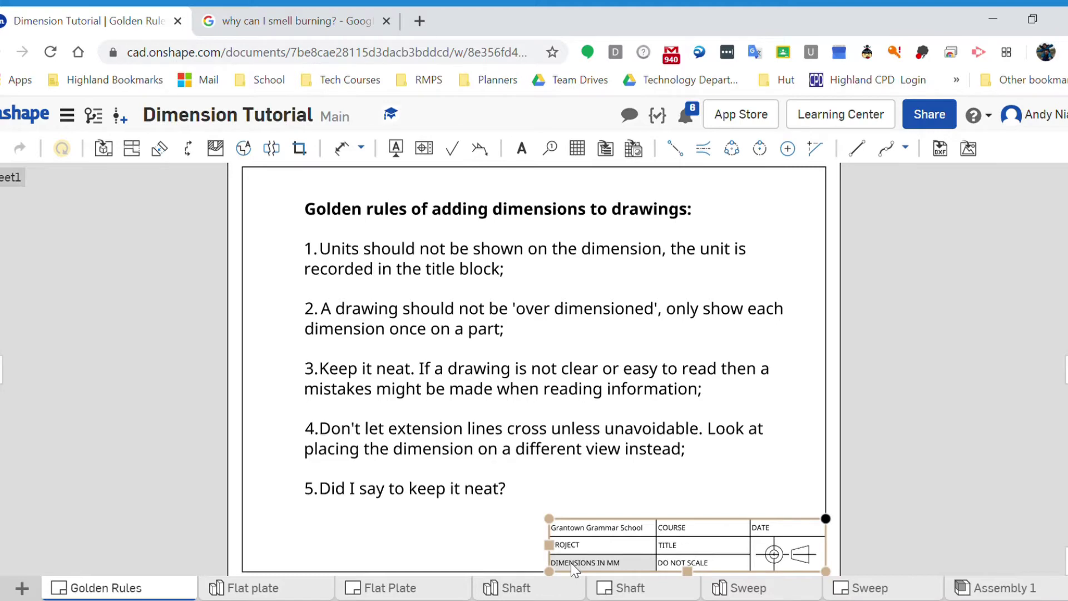
pyautogui.press('Escape')
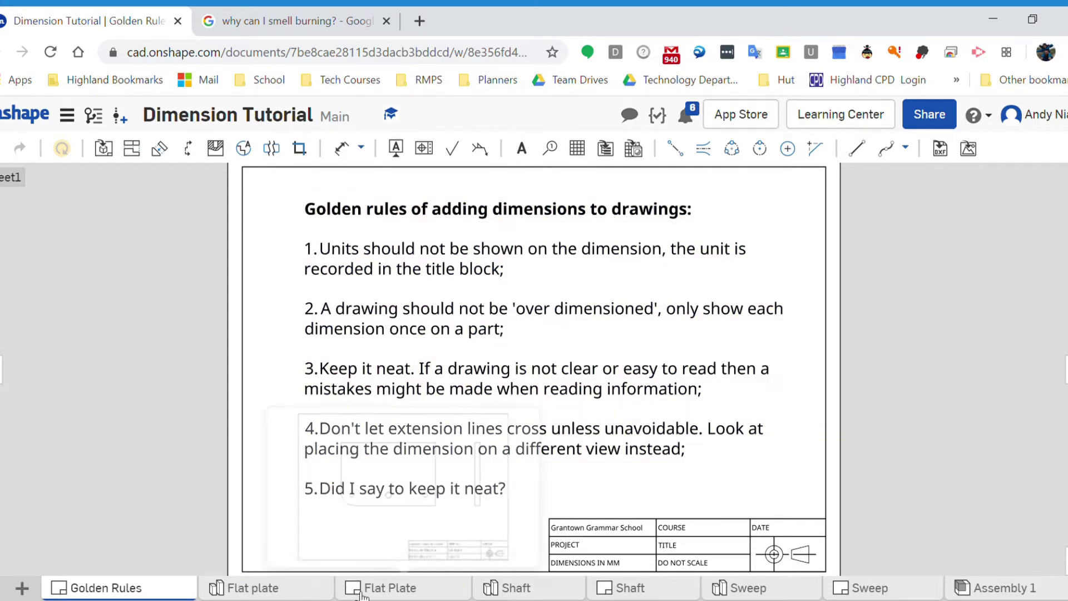
pyautogui.click(304, 591)
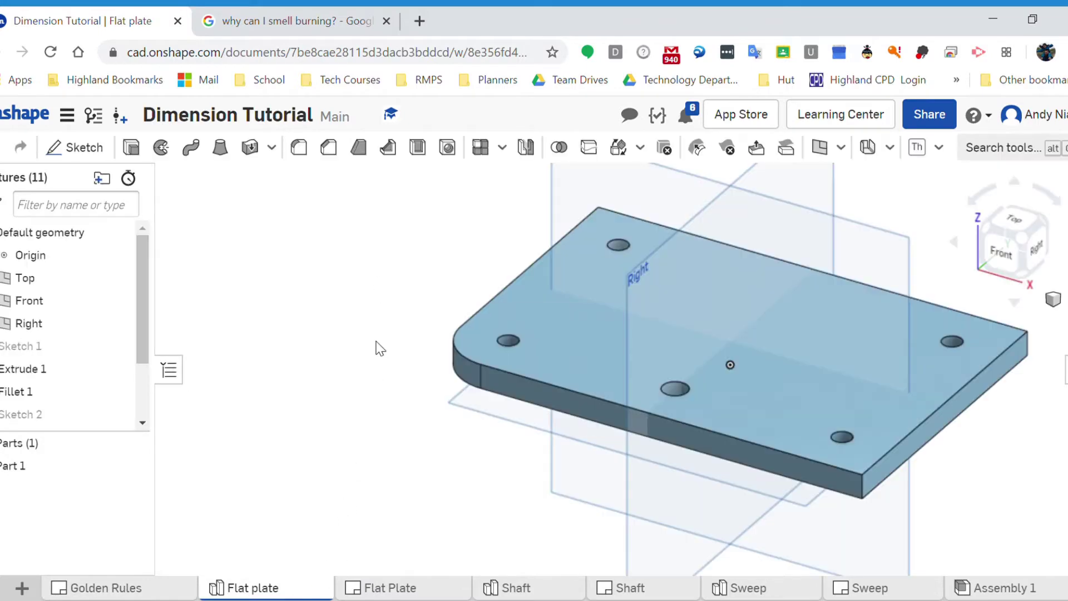
pyautogui.moveTo(380, 348); pyautogui.dragTo(305, 377, button='middle')
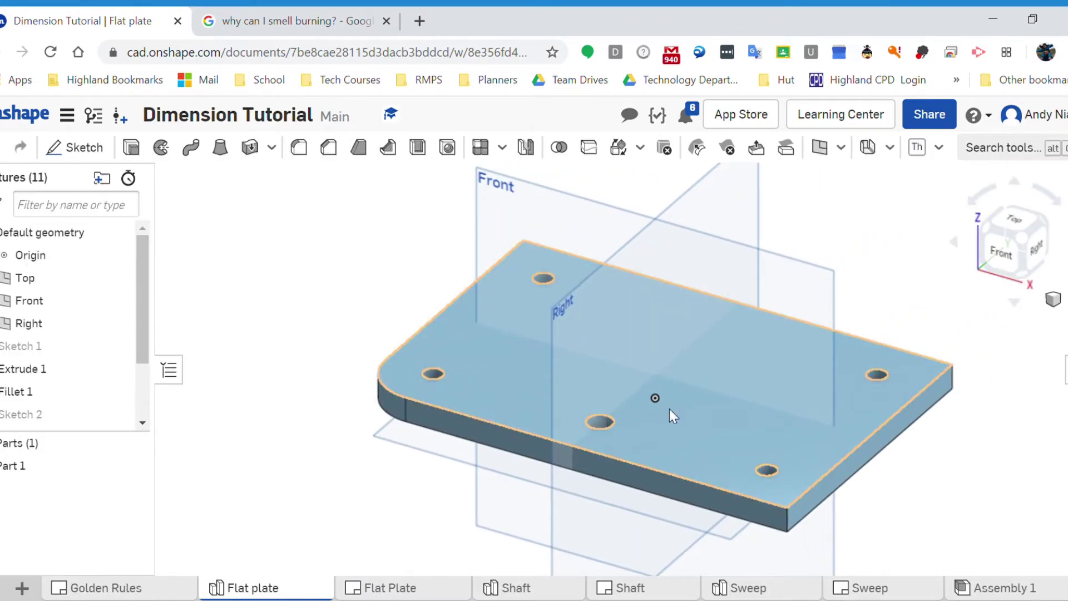
pyautogui.scroll(-2, 104, 382)
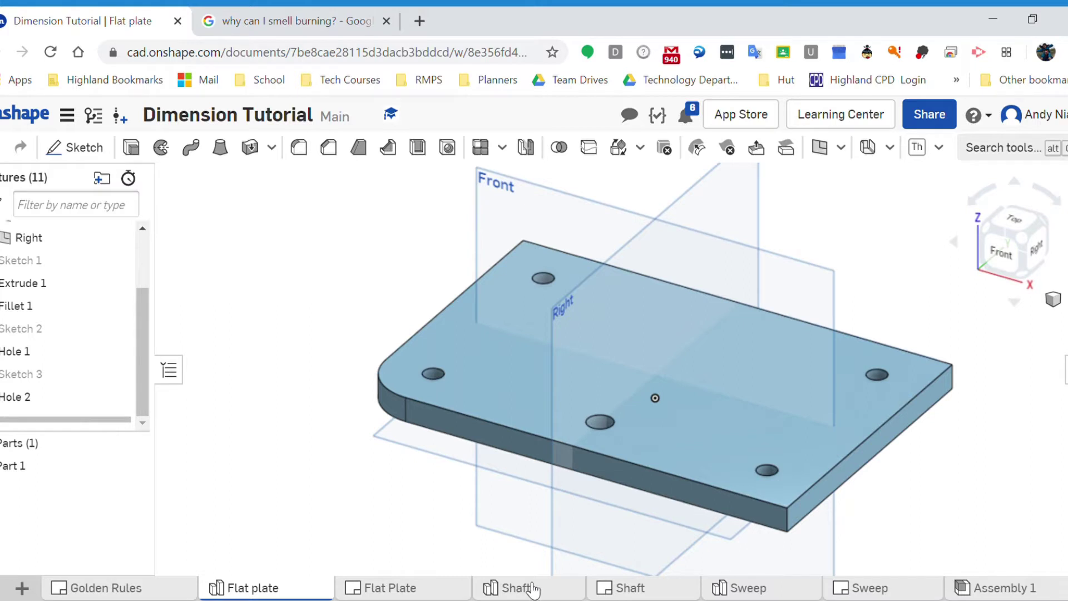
# Orbit the Shaft model, then switch to the Sweep part studio's bent pipe
pyautogui.click(510, 587)
pyautogui.moveTo(455, 437); pyautogui.dragTo(410, 341, button='right')
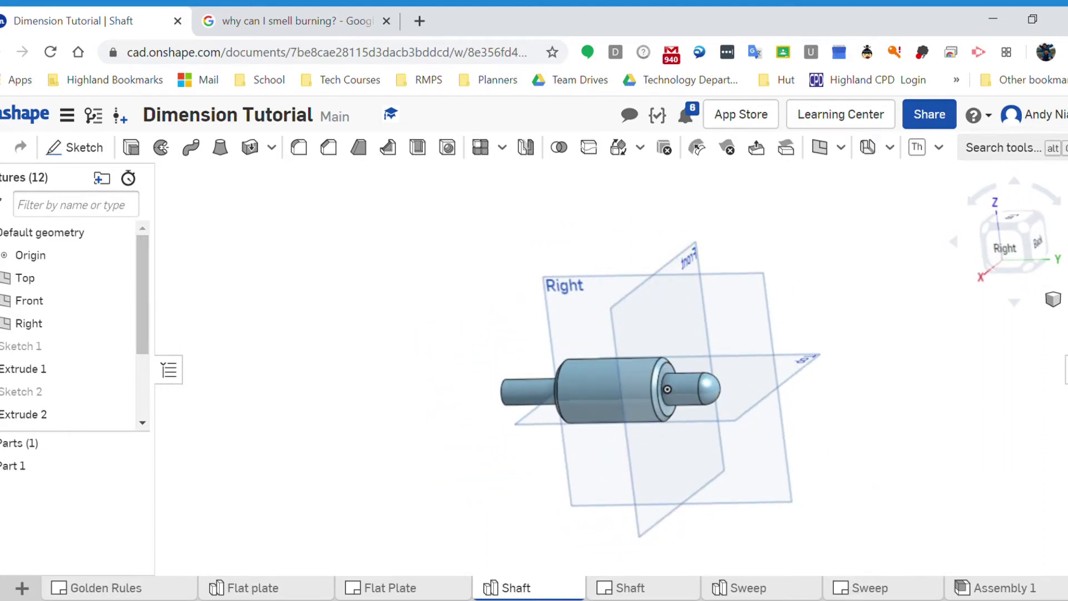
pyautogui.click(747, 586)
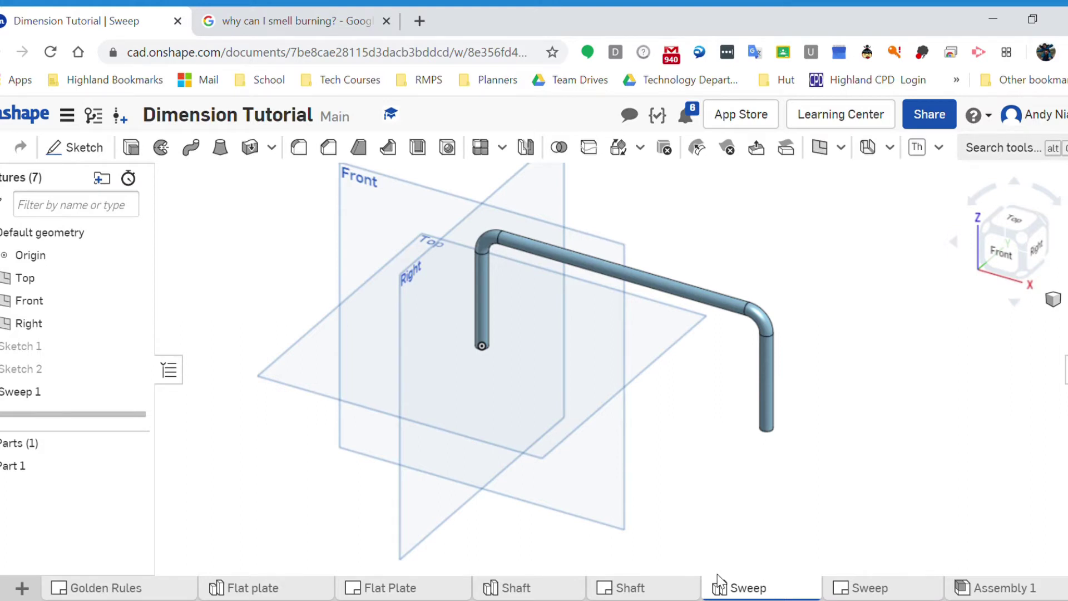
# Show the Flat Plate drawing and zoom in on the middle hole, then back out
pyautogui.click(387, 587)
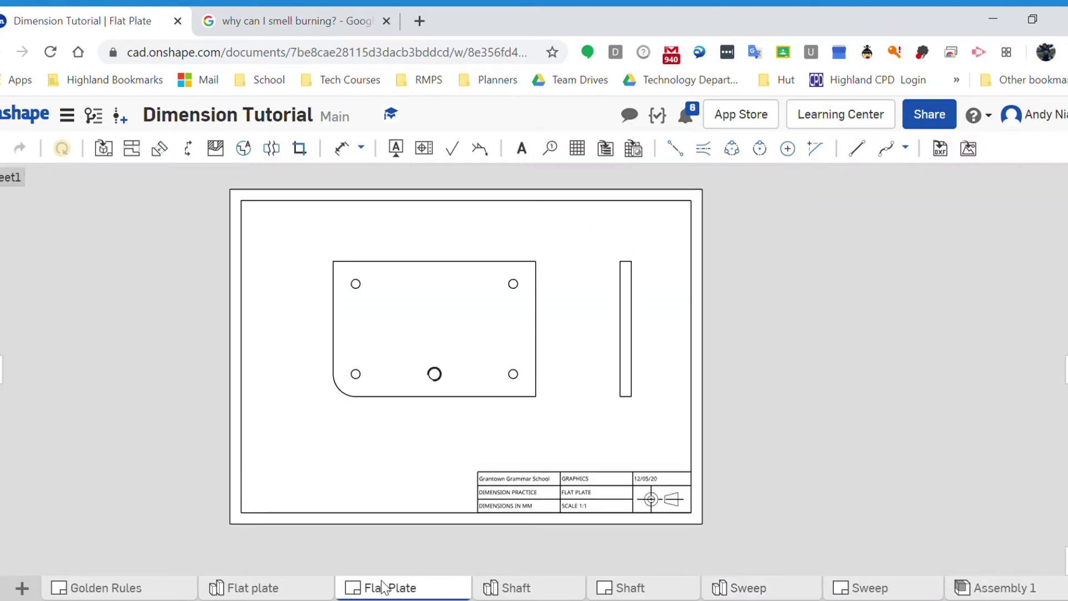
pyautogui.scroll(1, 284, 233)
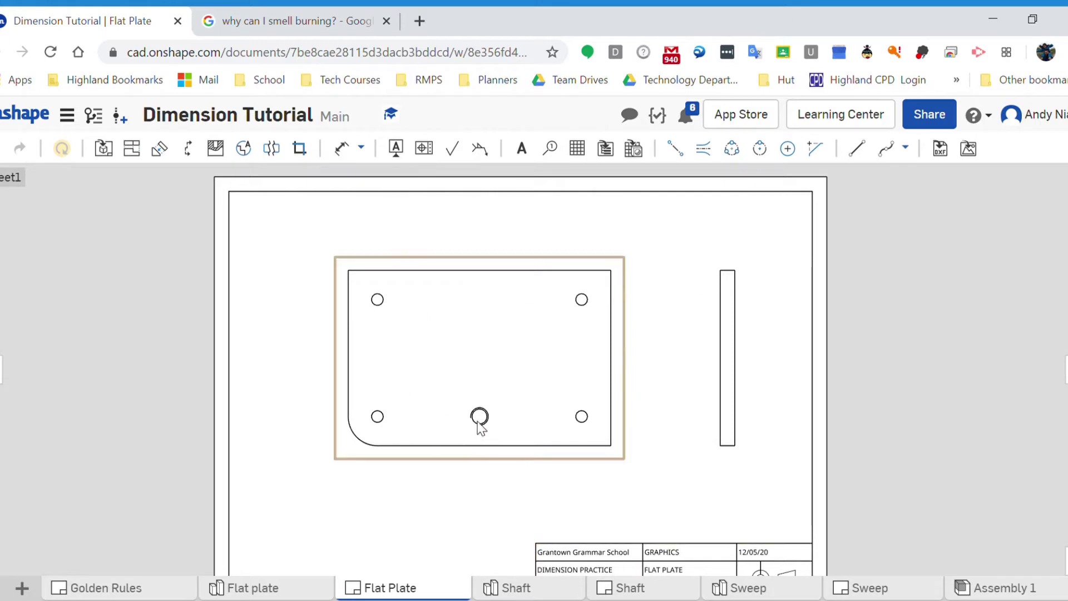
pyautogui.scroll(5, 478, 422)
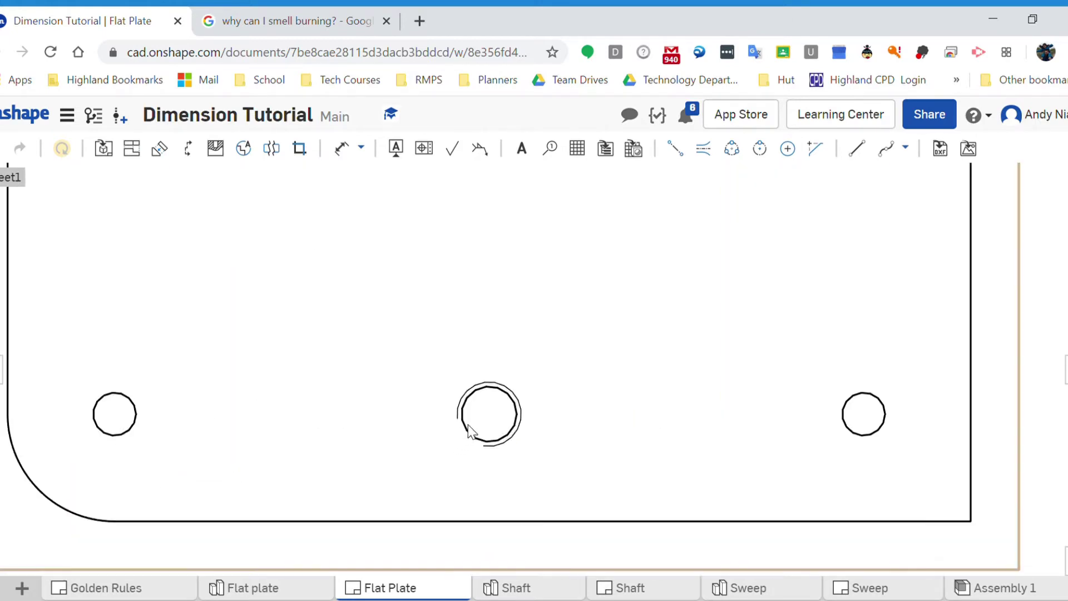
pyautogui.scroll(3, 468, 425)
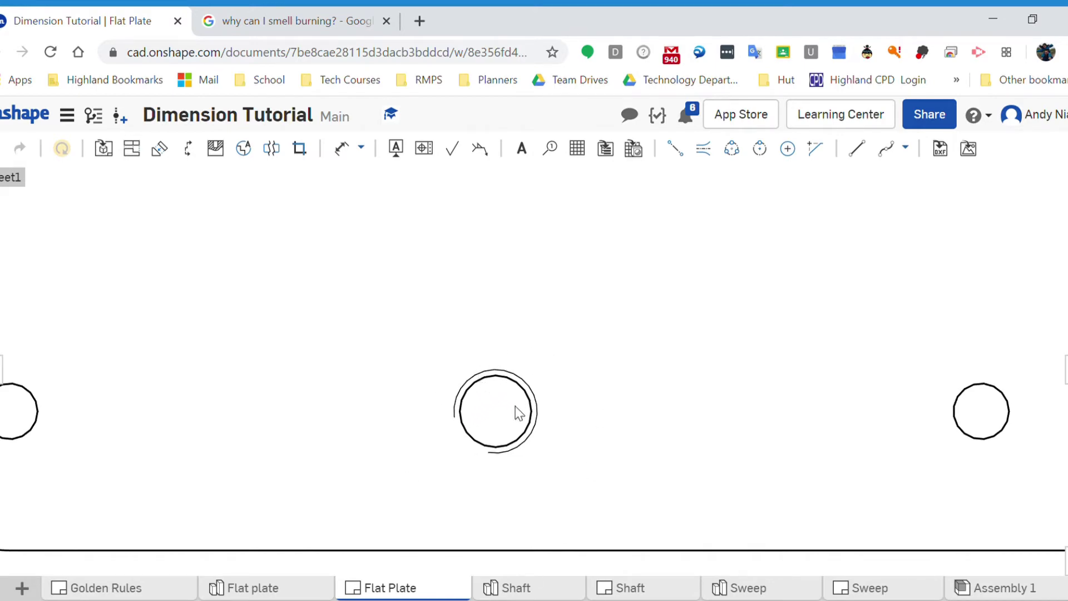
pyautogui.scroll(-5, 518, 412)
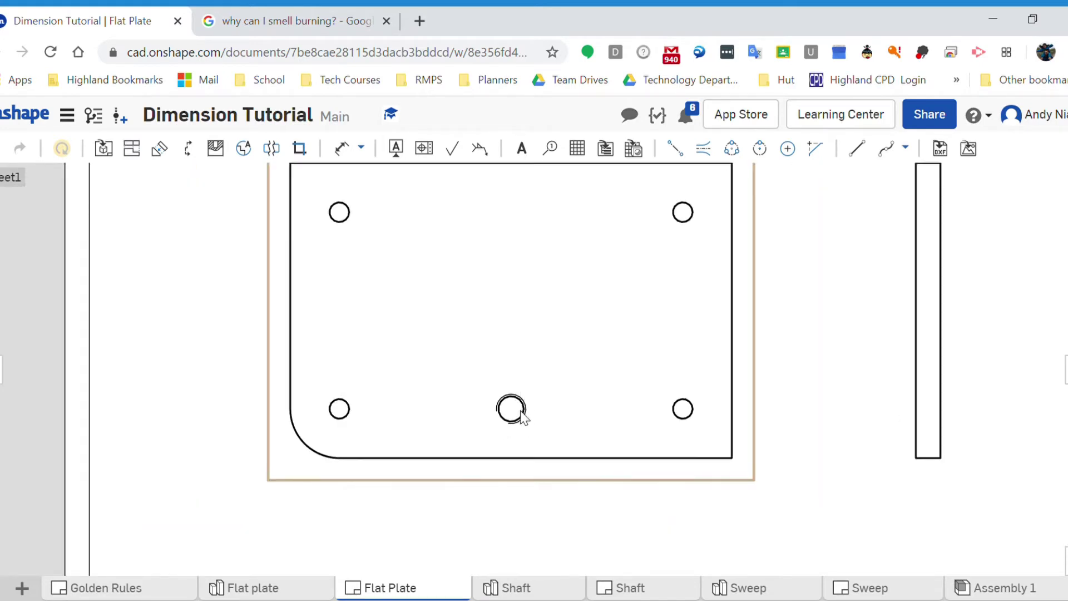
pyautogui.scroll(-2, 523, 414)
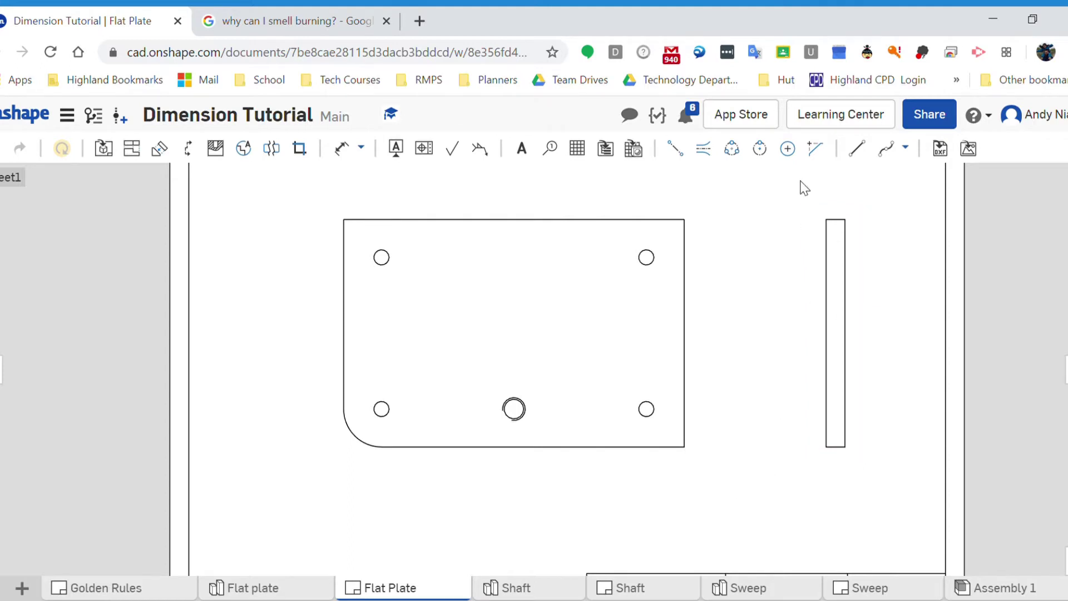
# Place centre marks on the top-right, top-left, bottom-right and bottom-middle holes of the front view
pyautogui.click(787, 148)
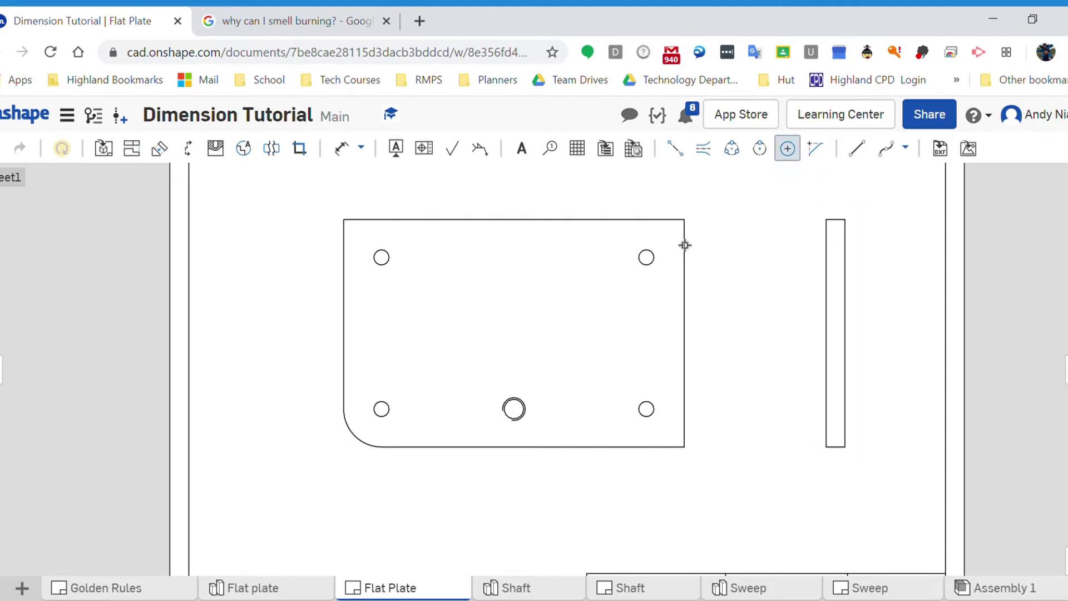
pyautogui.click(660, 270)
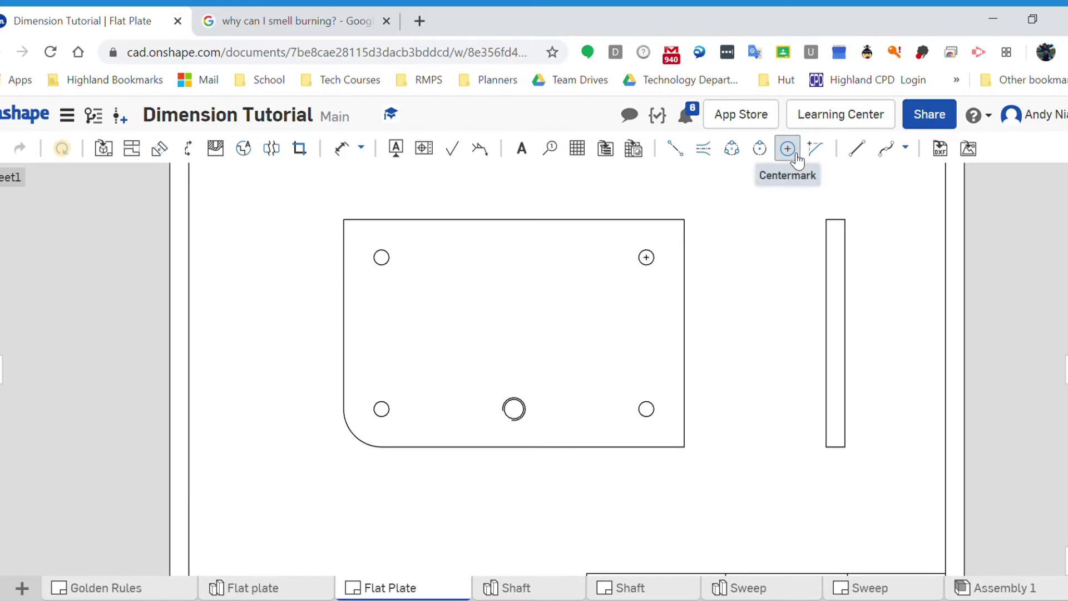
pyautogui.click(796, 156)
pyautogui.click(390, 258)
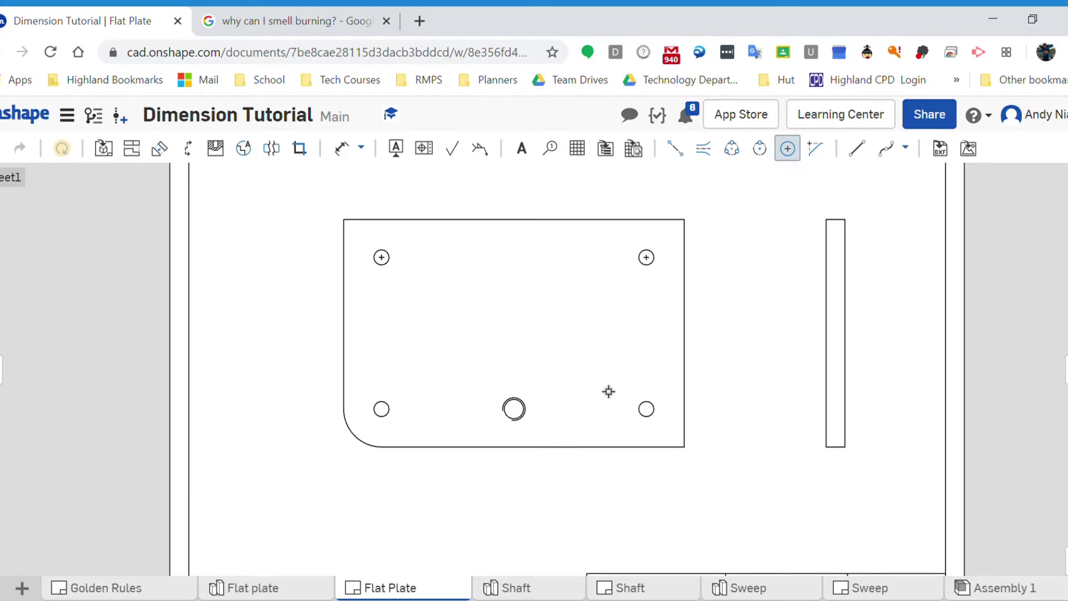
pyautogui.click(607, 400)
pyautogui.scroll(3, 508, 420)
pyautogui.click(511, 425)
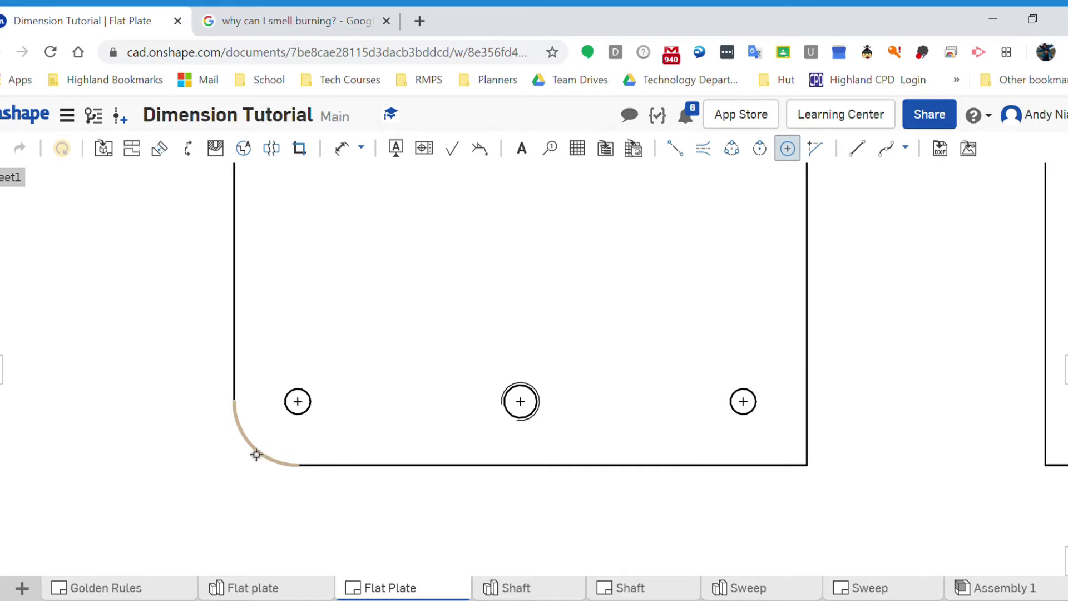
pyautogui.scroll(2, 240, 465)
pyautogui.scroll(-3, 240, 465)
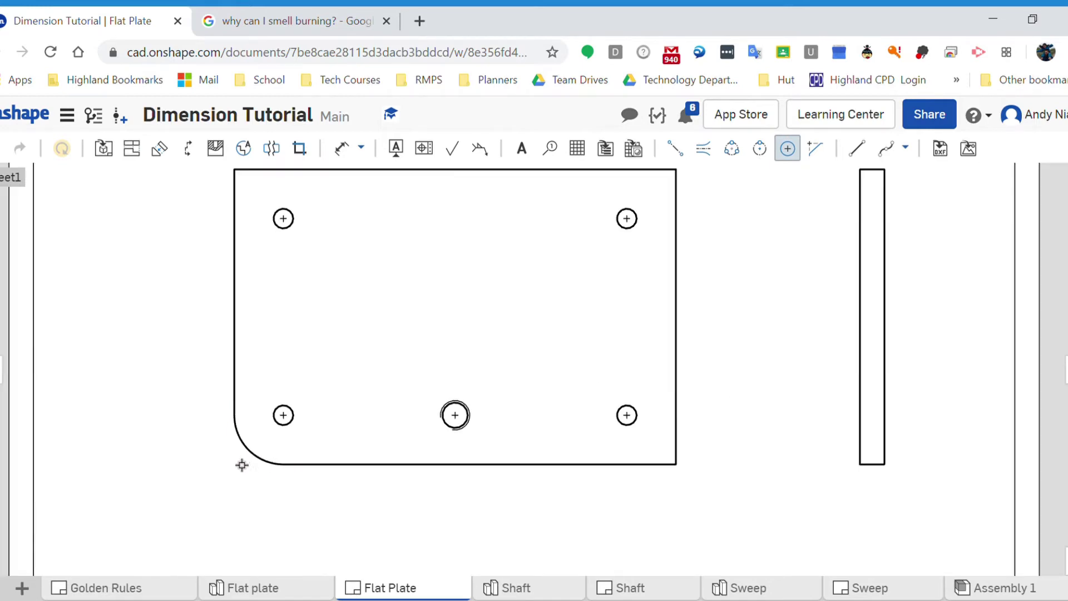
pyautogui.scroll(-2, 289, 453)
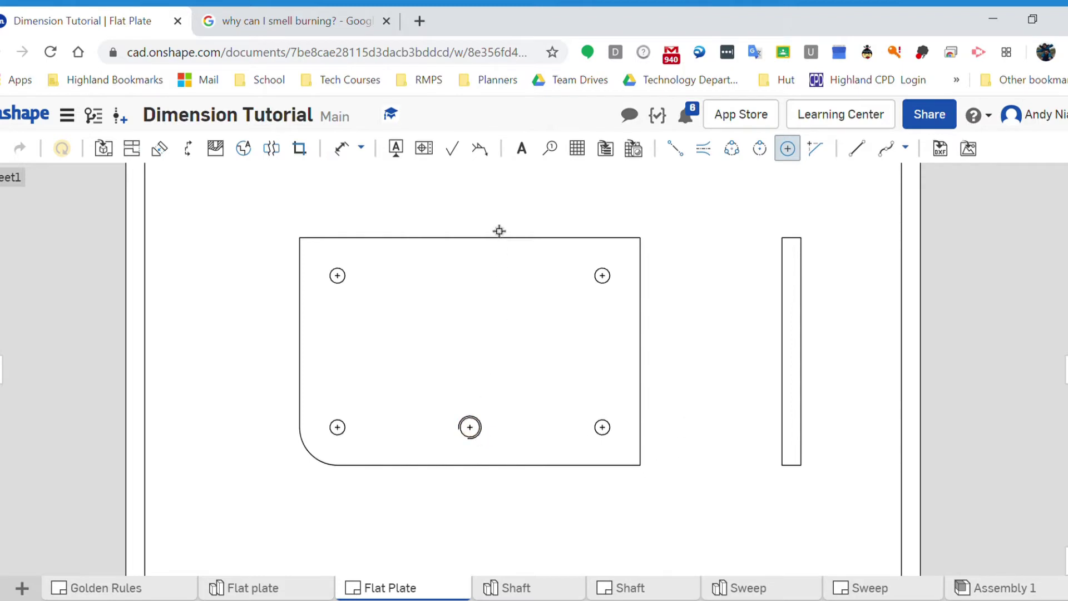
# Add the 180 width dimension above the front view's top edge
pyautogui.click(341, 148)
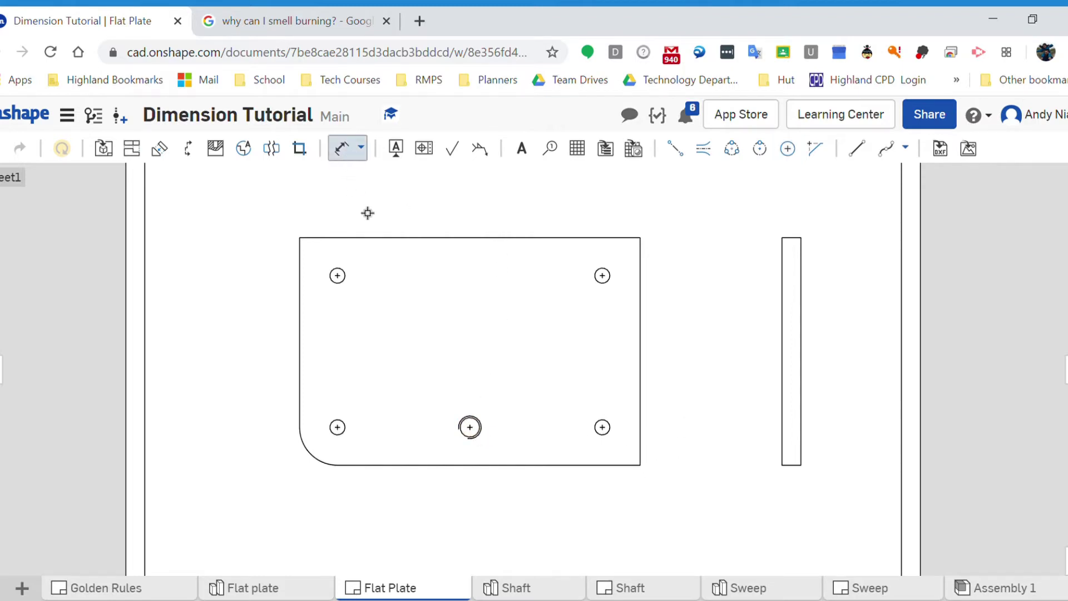
pyautogui.click(478, 228)
pyautogui.click(470, 192)
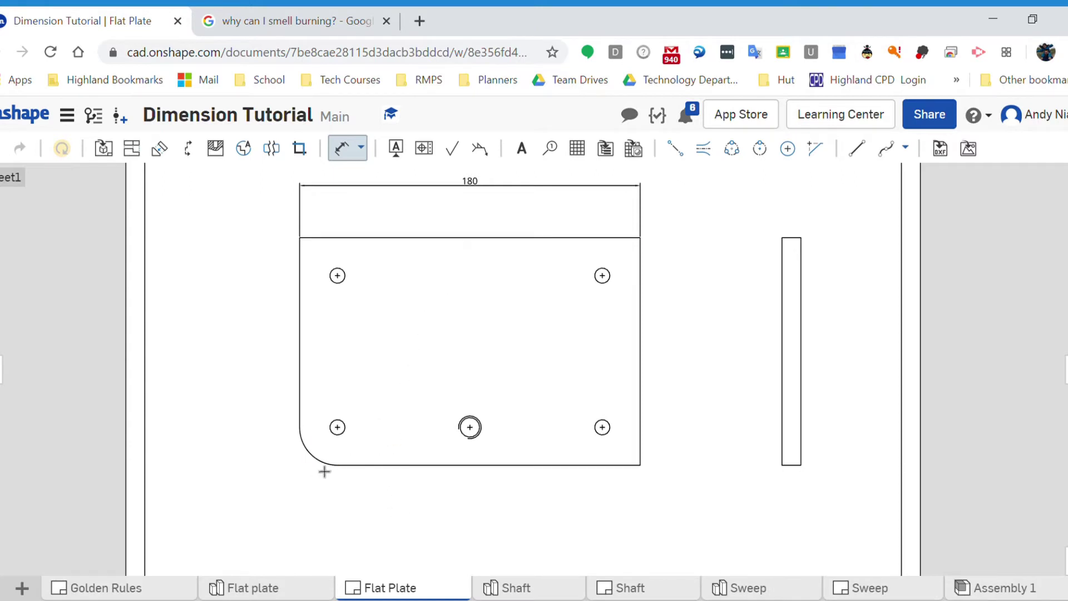
pyautogui.click(677, 151)
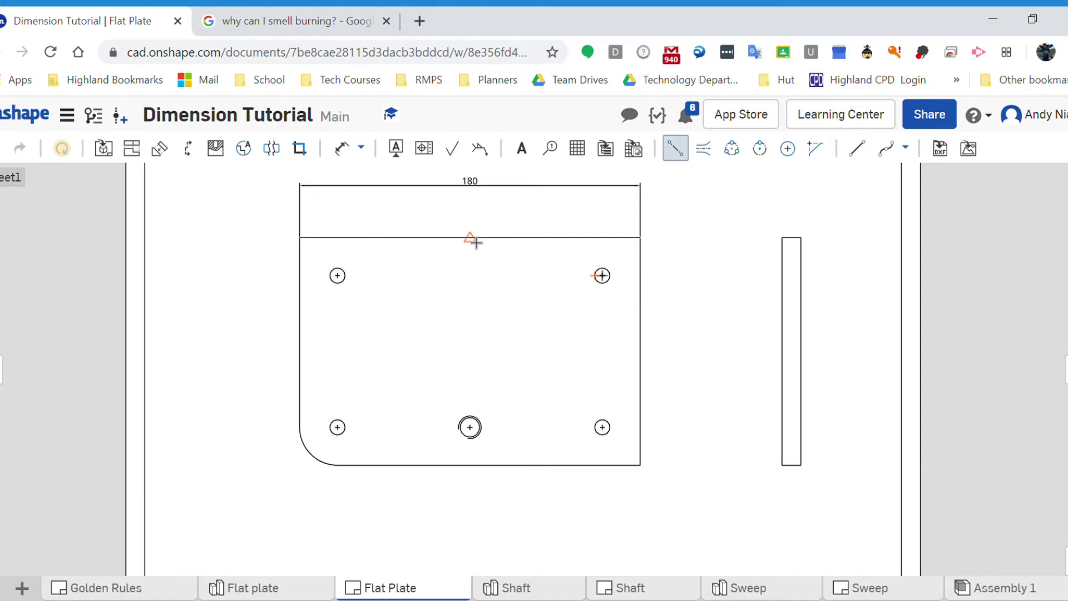
pyautogui.click(475, 242)
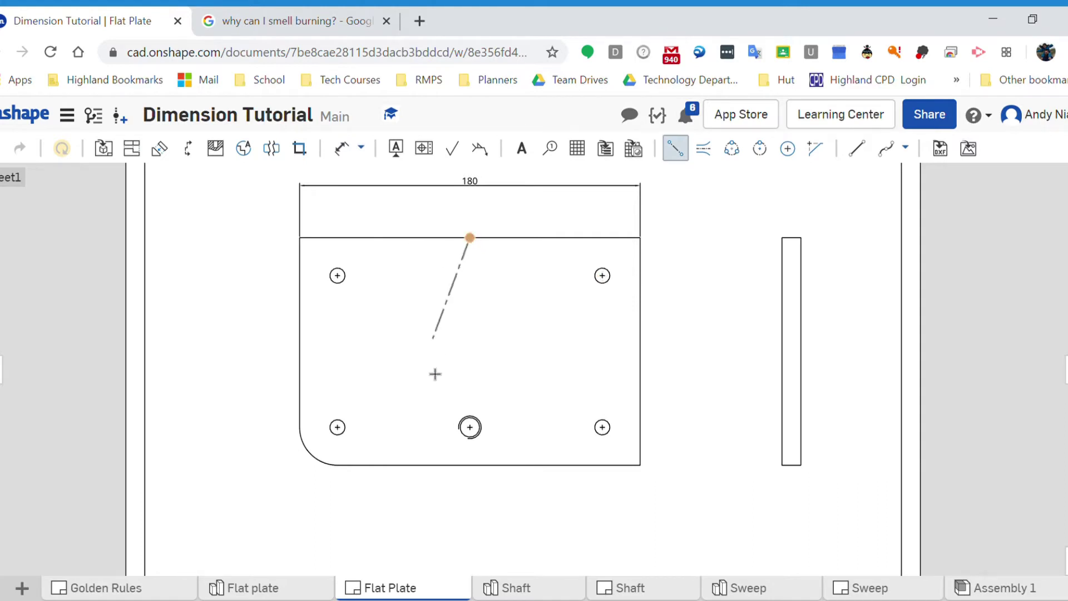
pyautogui.click(476, 469)
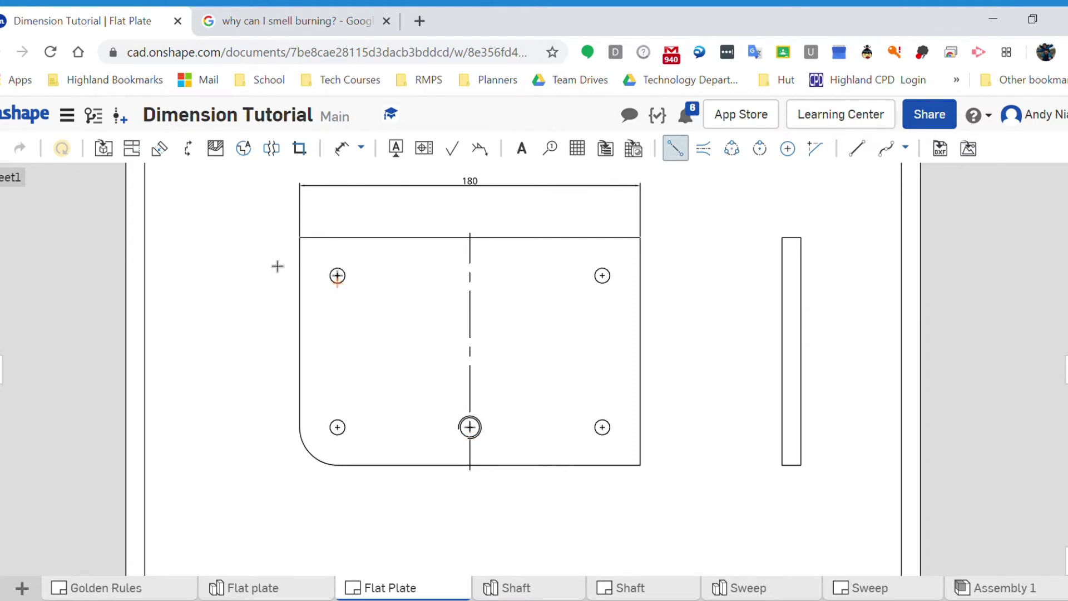
pyautogui.press('Escape')
pyautogui.click(468, 260)
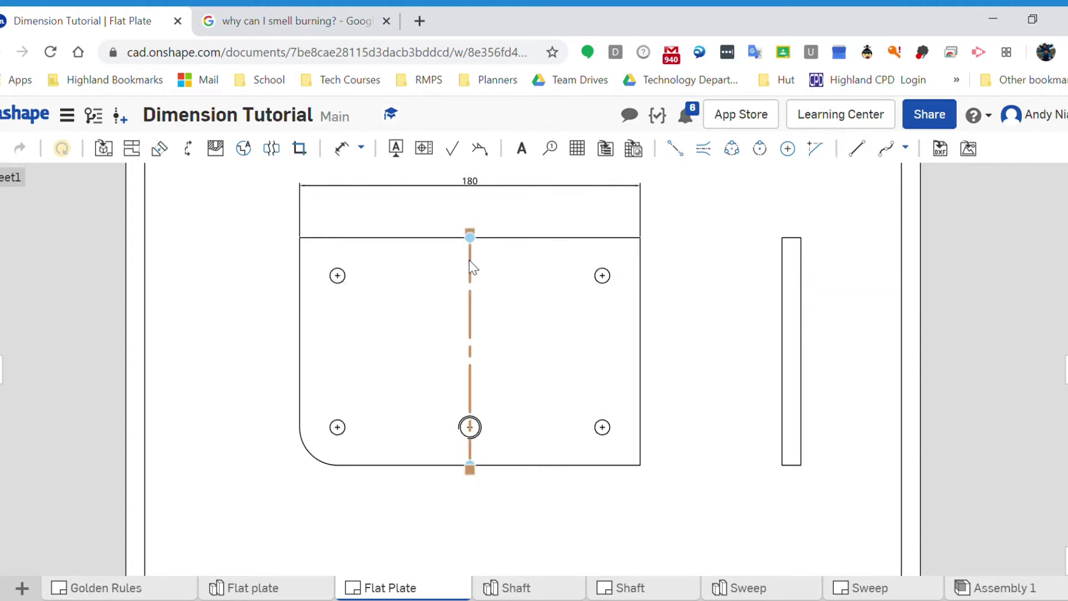
pyautogui.press('Delete')
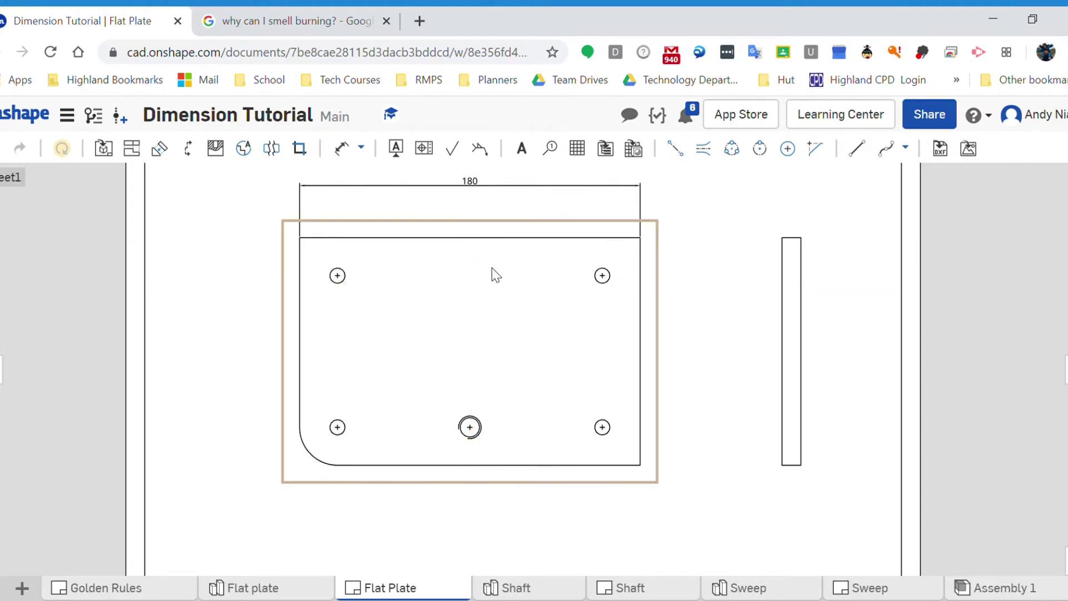
# Add a centre line midway between the plate's right and left edges
pyautogui.click(704, 147)
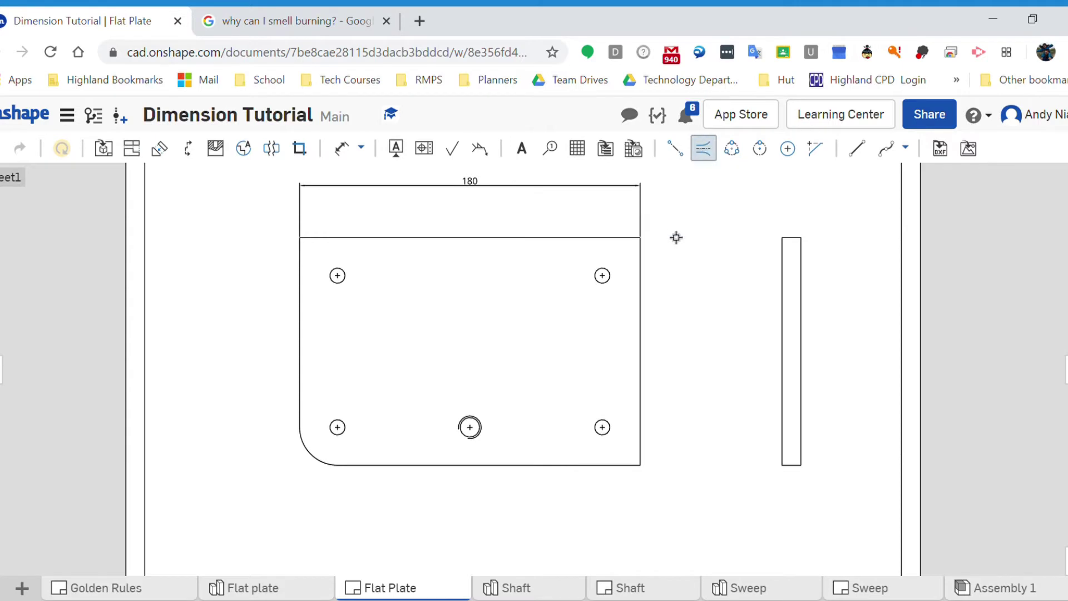
pyautogui.click(653, 275)
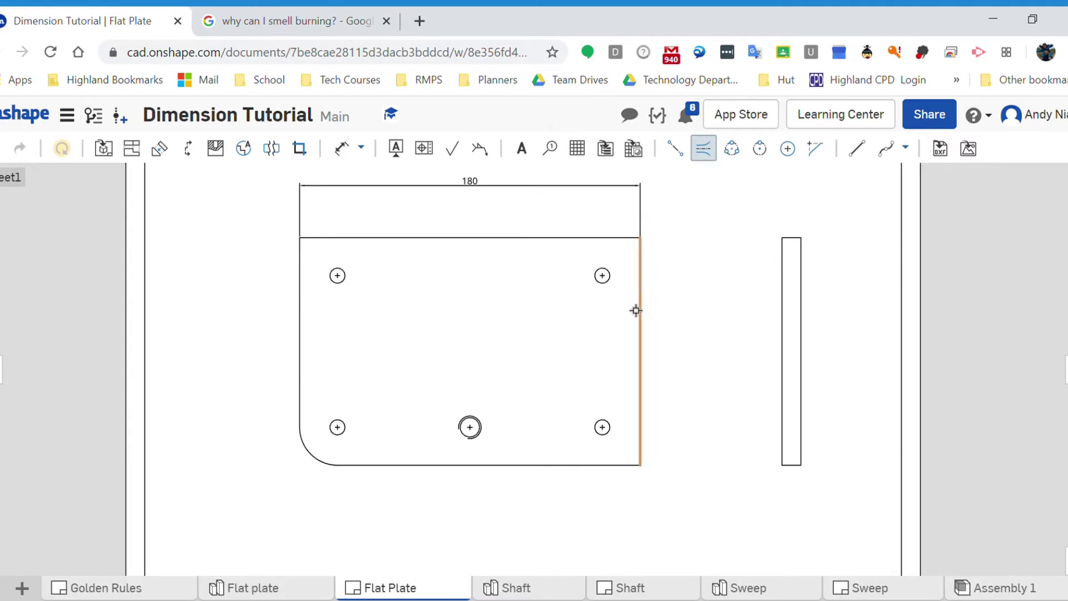
pyautogui.click(304, 341)
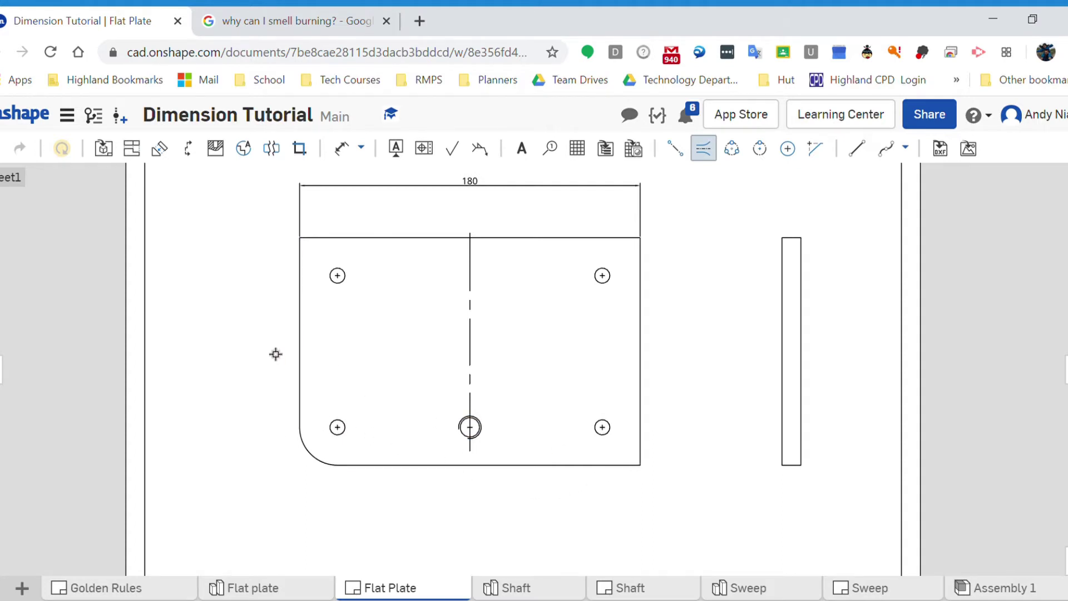
# Extend the vertical centre line's bottom end past the plate's bottom edge
pyautogui.press('Escape')
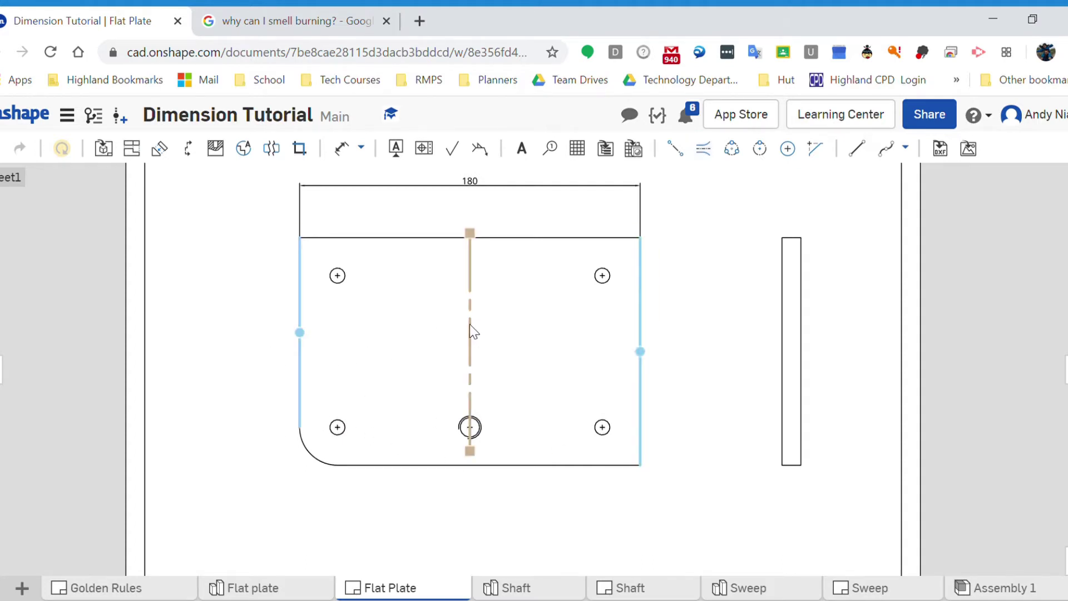
pyautogui.moveTo(469, 451); pyautogui.dragTo(478, 481)
pyautogui.moveTo(545, 523); pyautogui.dragTo(544, 522)
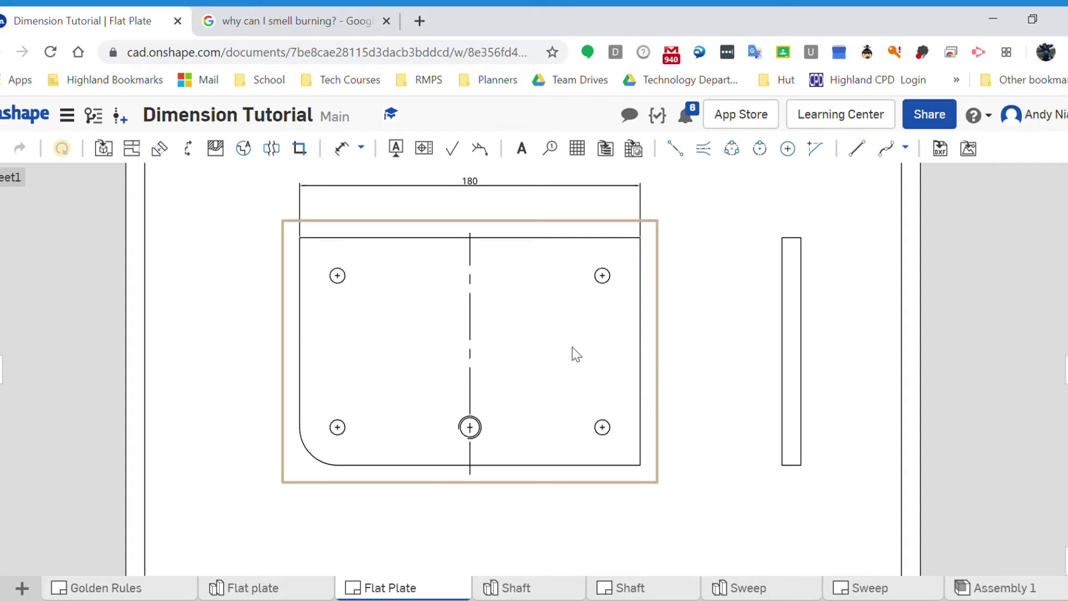
pyautogui.click(683, 158)
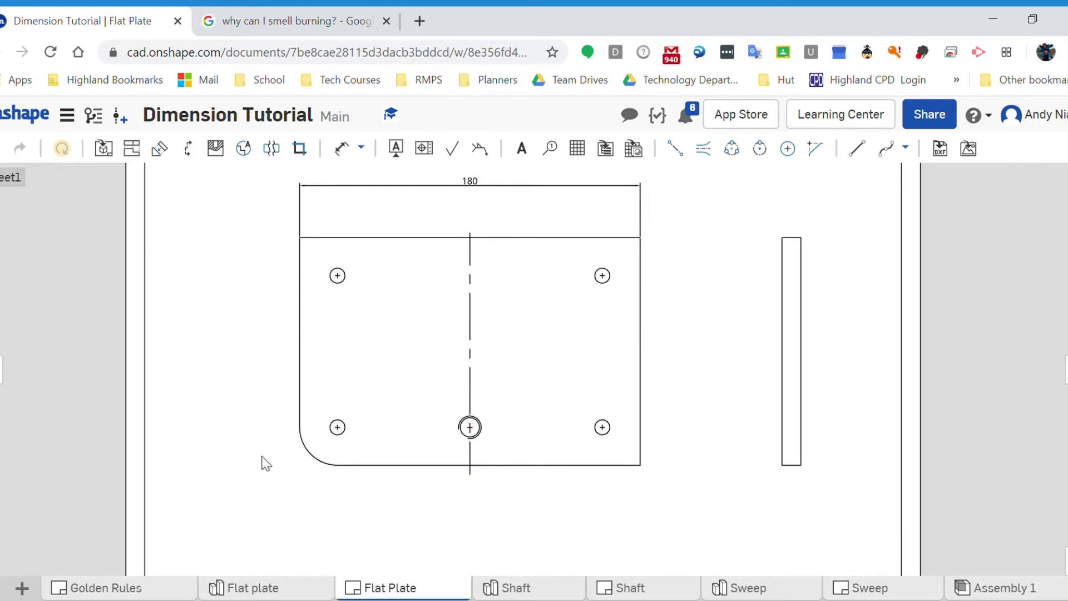
pyautogui.scroll(3, 266, 461)
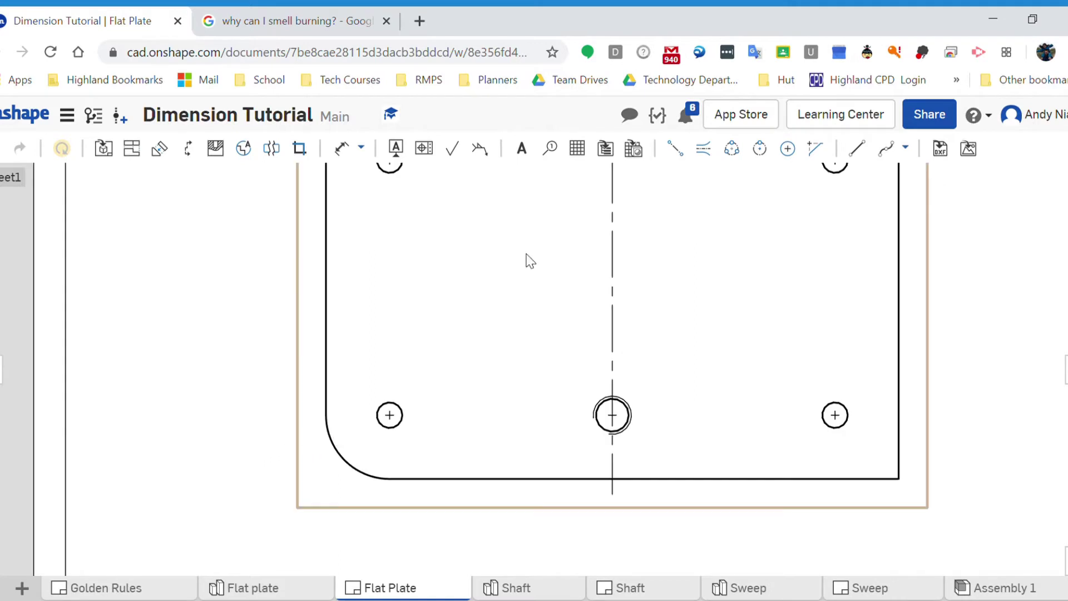
# Draw centre lines from the bottom-left hole to the left edge and down past the bottom edge
pyautogui.click(675, 148)
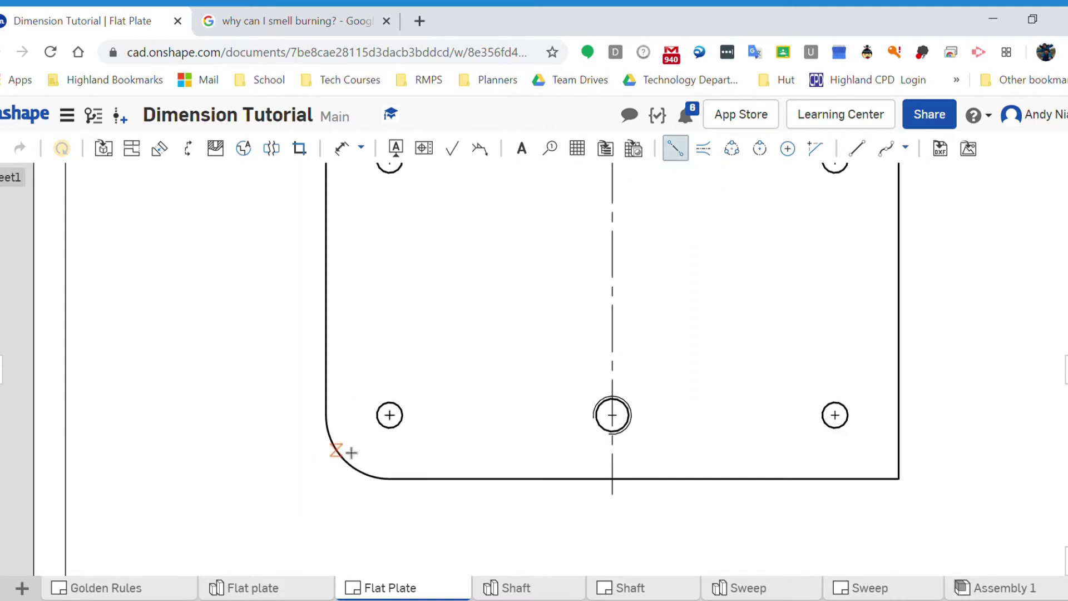
pyautogui.click(389, 415)
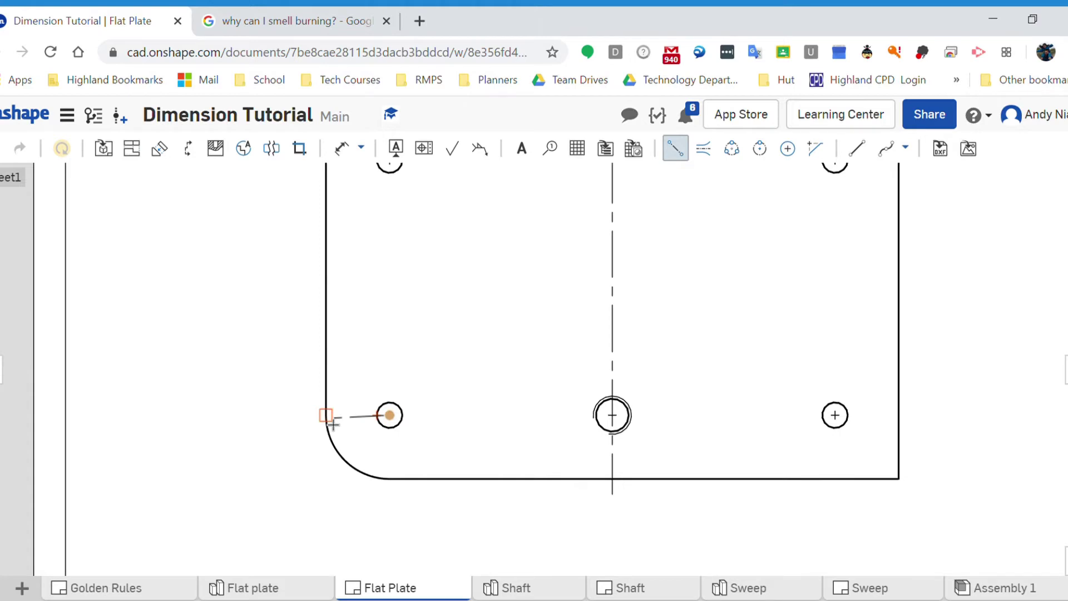
pyautogui.click(332, 424)
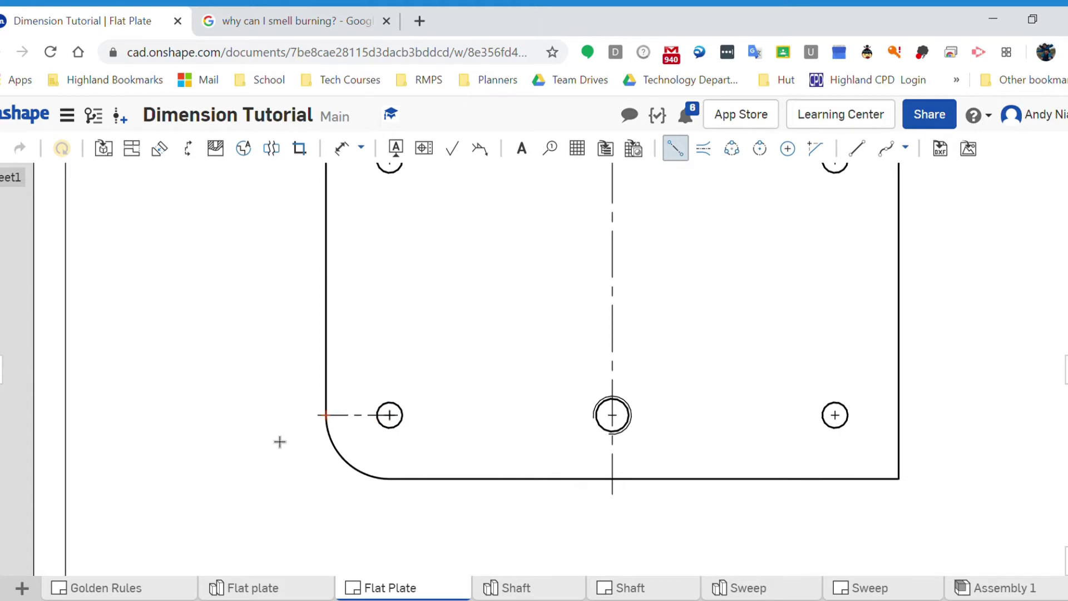
pyautogui.click(389, 414)
pyautogui.click(390, 481)
pyautogui.scroll(-3, 345, 474)
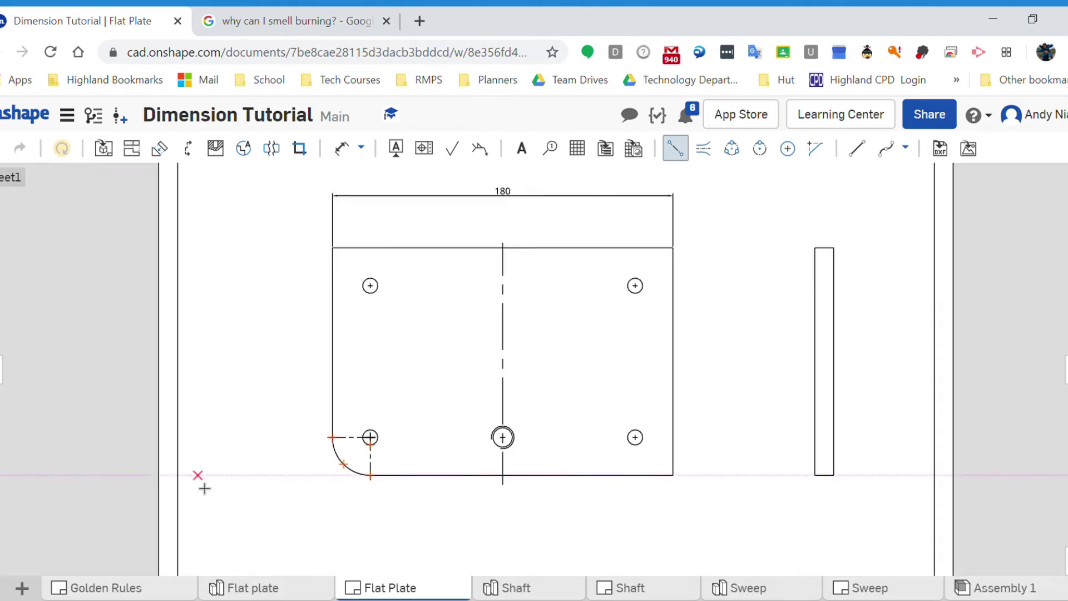
pyautogui.press('Escape')
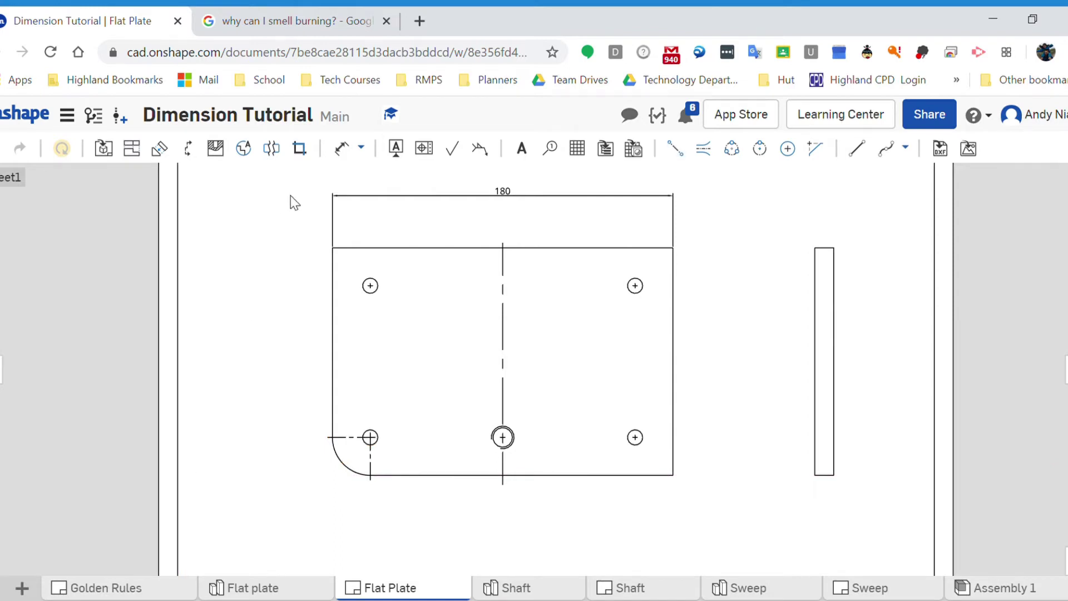
# Put an R20 radius dimension on the rounded bottom-left corner, placed outside the corner
pyautogui.click(349, 149)
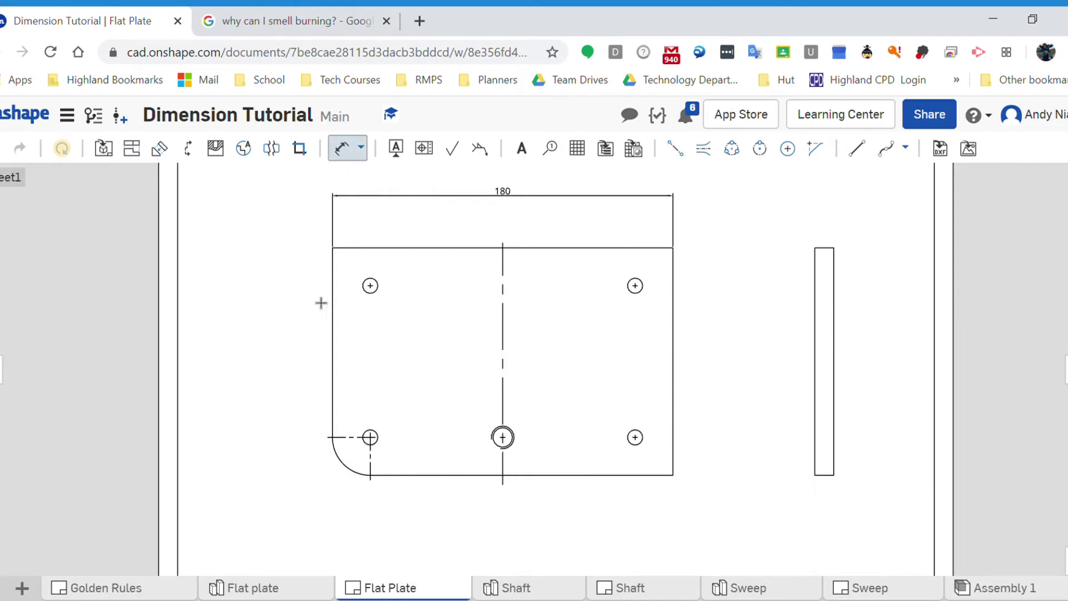
pyautogui.click(350, 477)
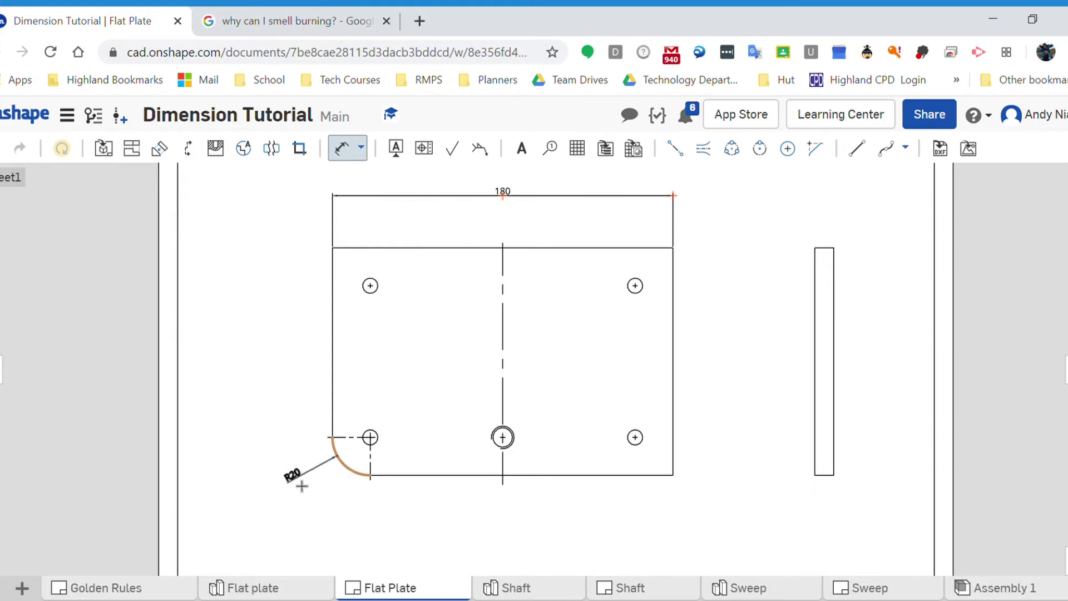
pyautogui.click(301, 486)
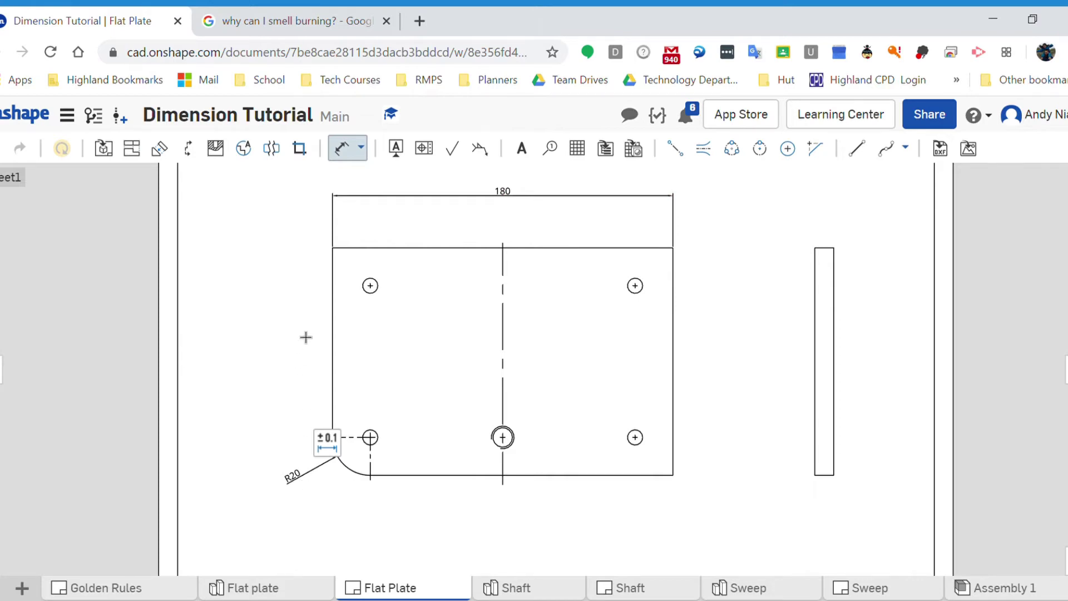
pyautogui.scroll(2, 290, 482)
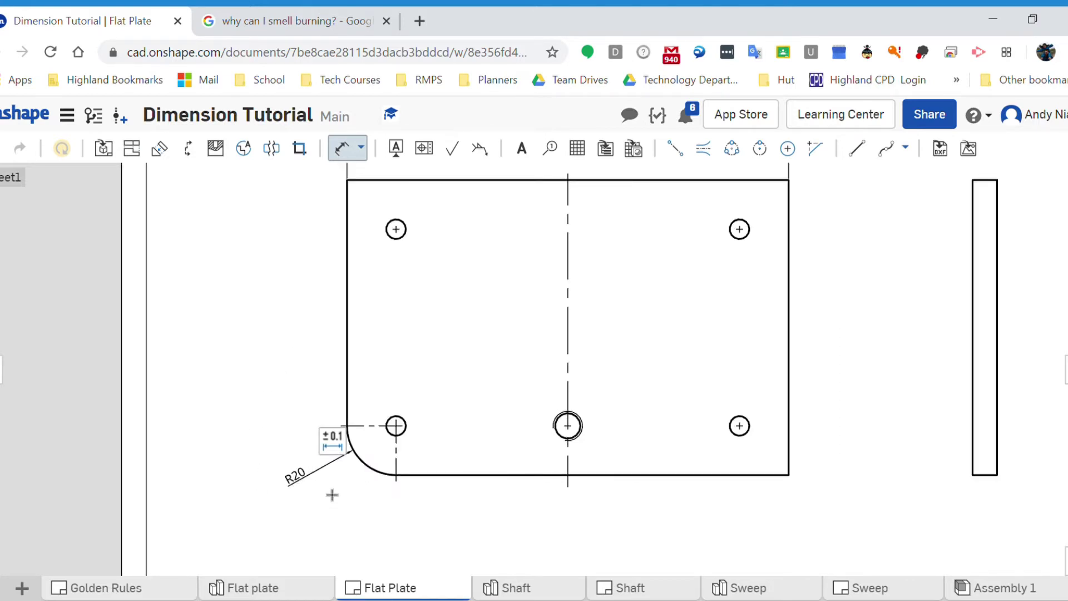
pyautogui.press('Escape')
pyautogui.scroll(-2, 276, 431)
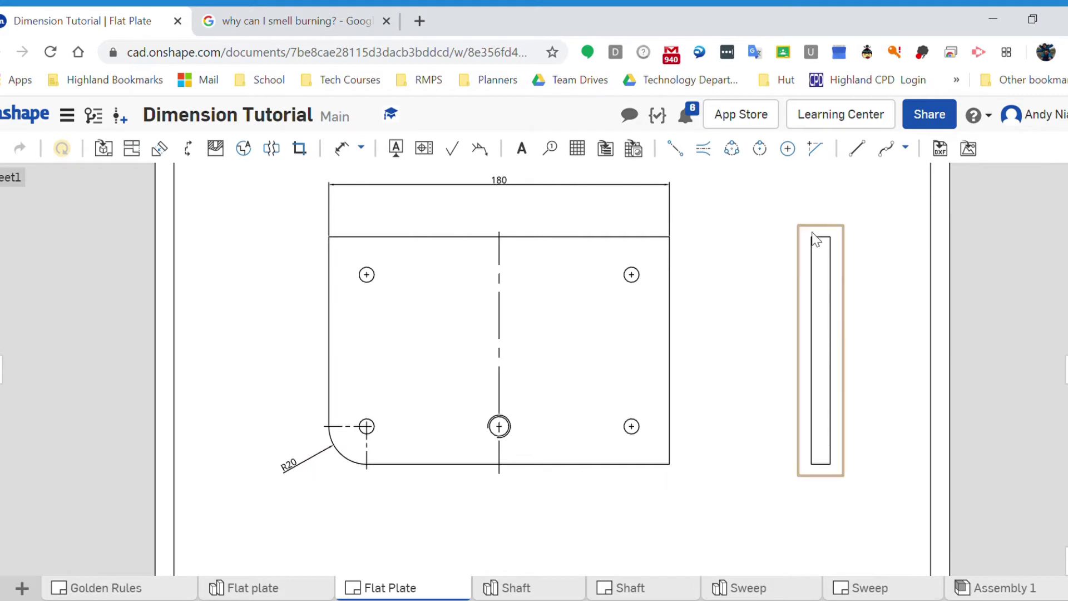
# Dimension the side view's height as 120 after cancelling two unplaced attempts
pyautogui.click(346, 159)
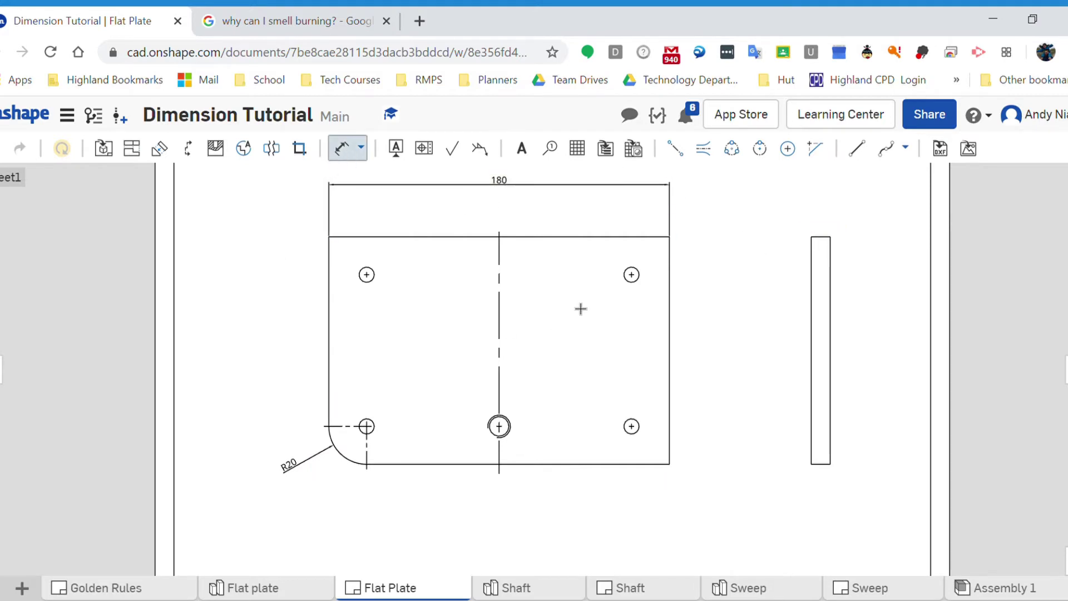
pyautogui.click(676, 261)
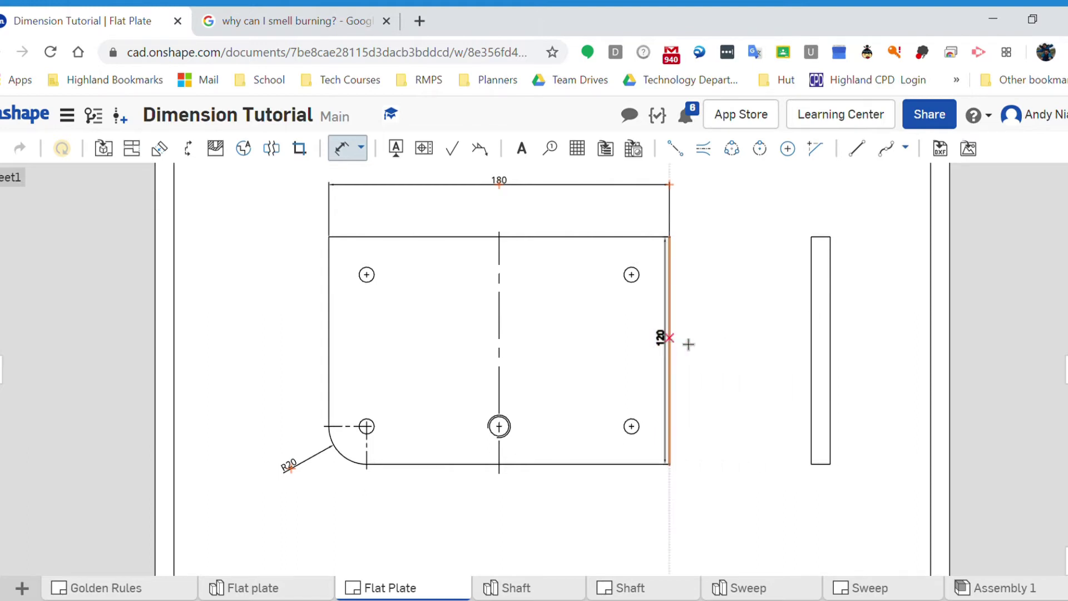
pyautogui.press('Escape')
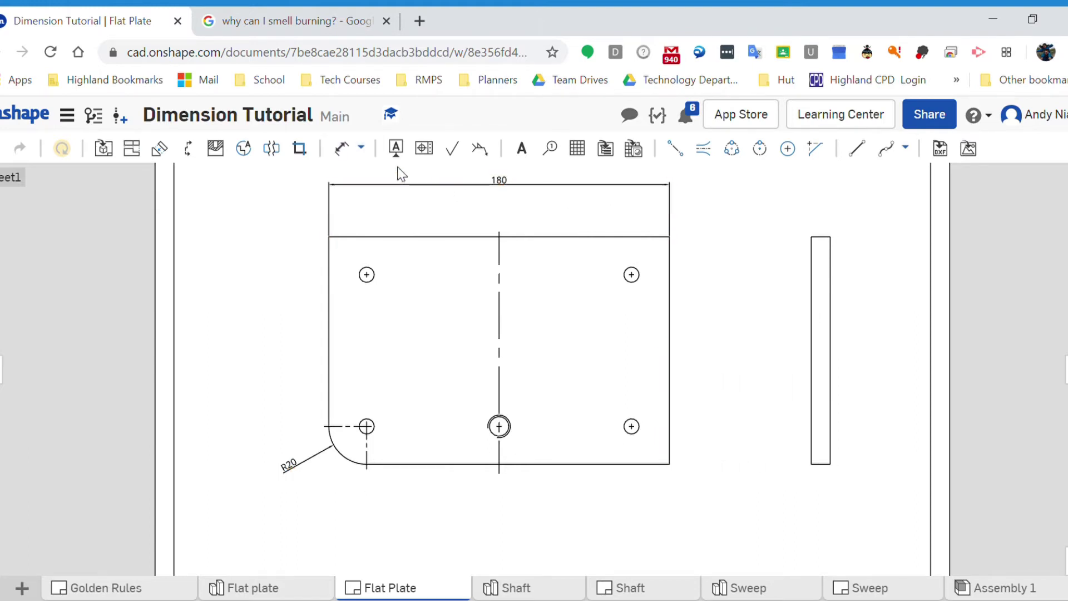
pyautogui.click(349, 149)
pyautogui.click(348, 237)
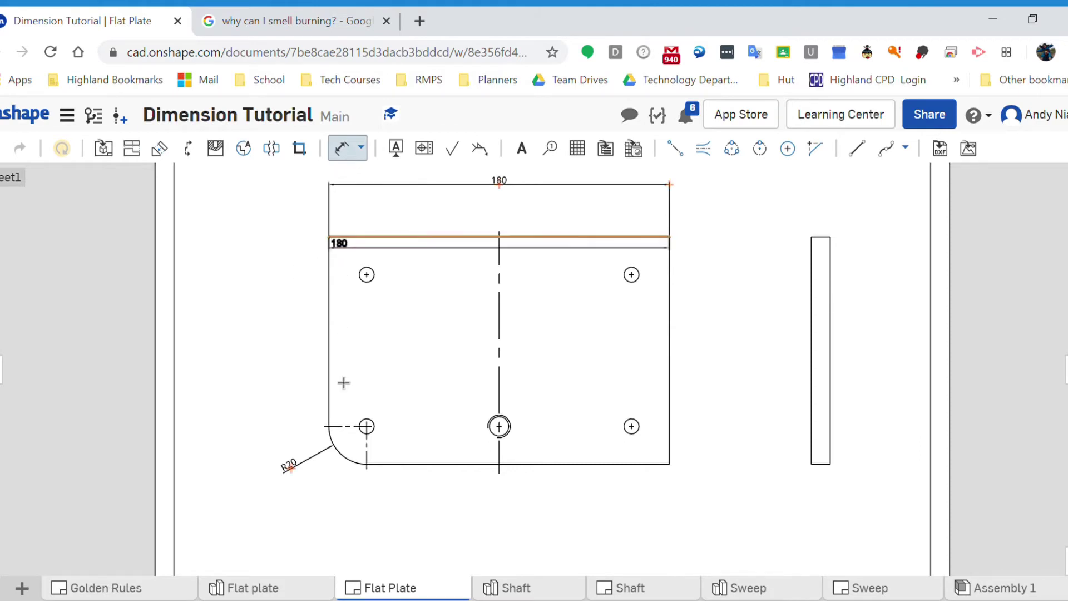
pyautogui.click(386, 464)
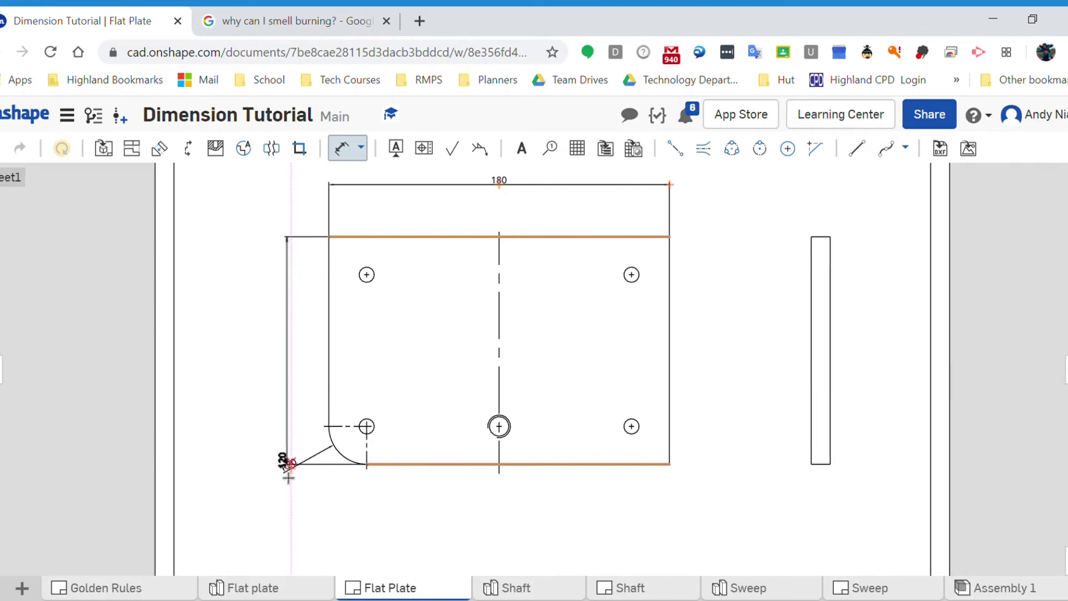
pyautogui.press('Escape')
pyautogui.click(341, 149)
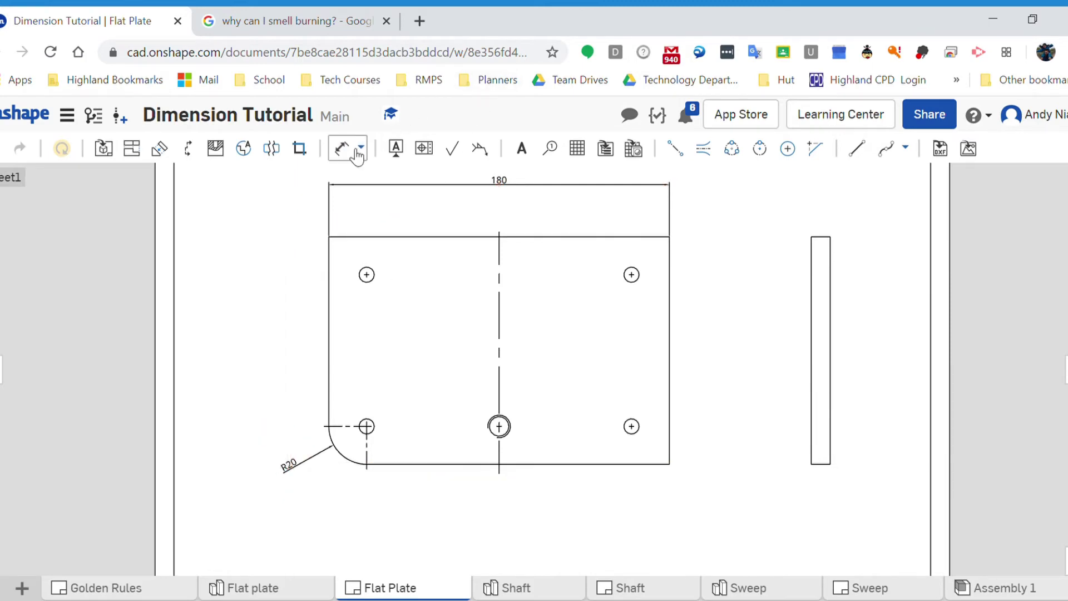
pyautogui.click(831, 269)
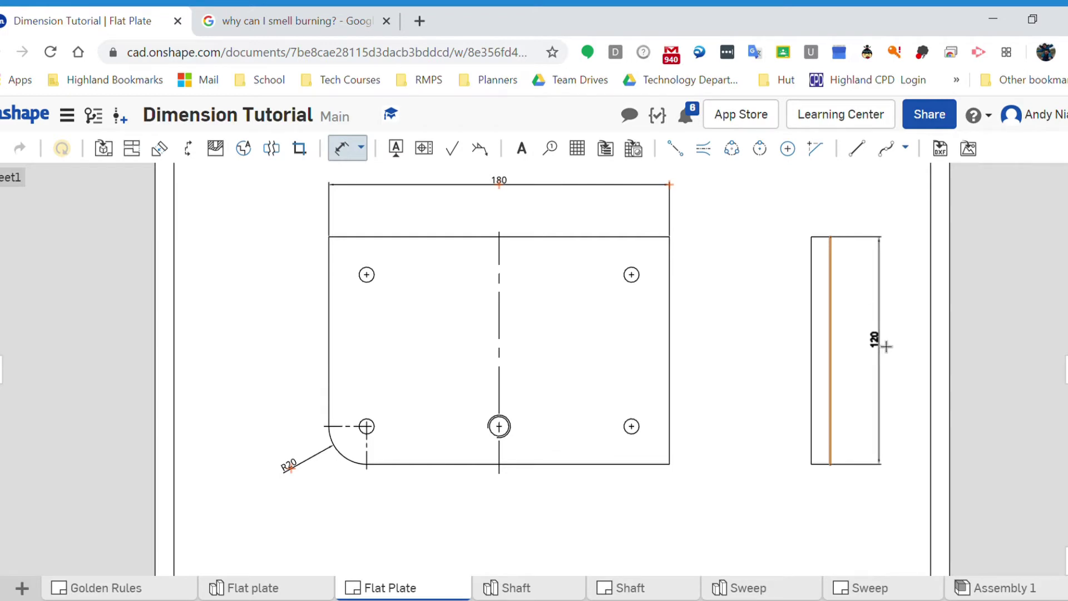
pyautogui.click(886, 346)
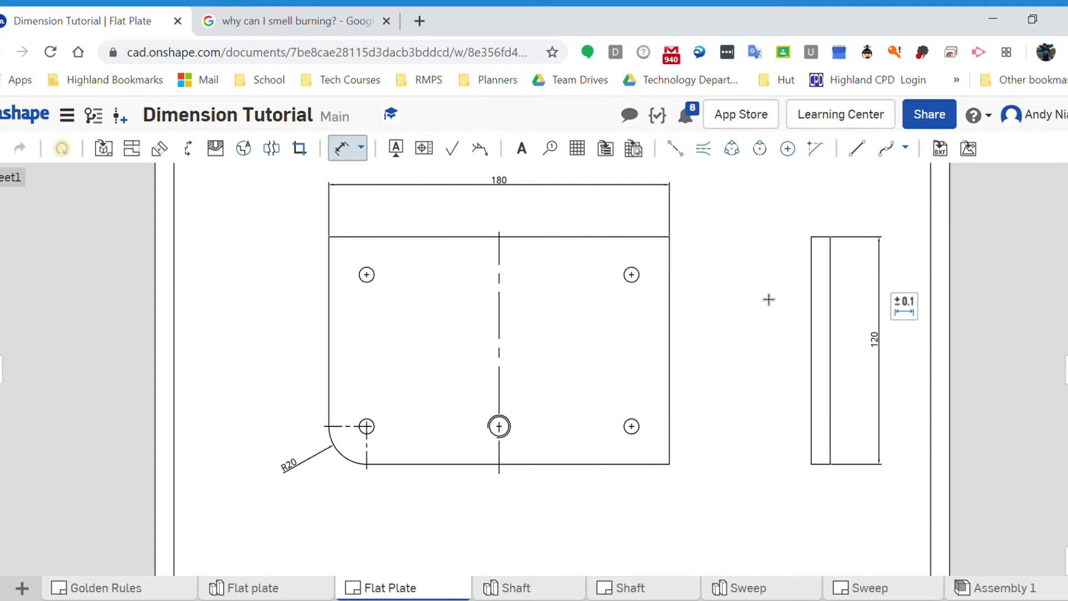
# Place a 10 width dimension above the side view, then delete it
pyautogui.scroll(2, 827, 246)
pyautogui.click(829, 246)
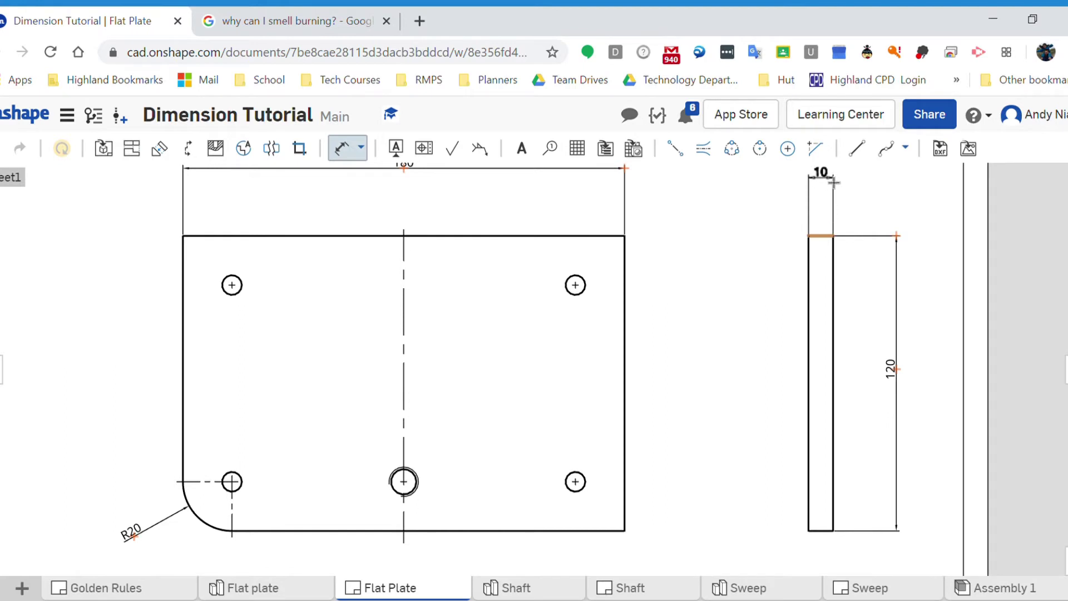
pyautogui.click(834, 176)
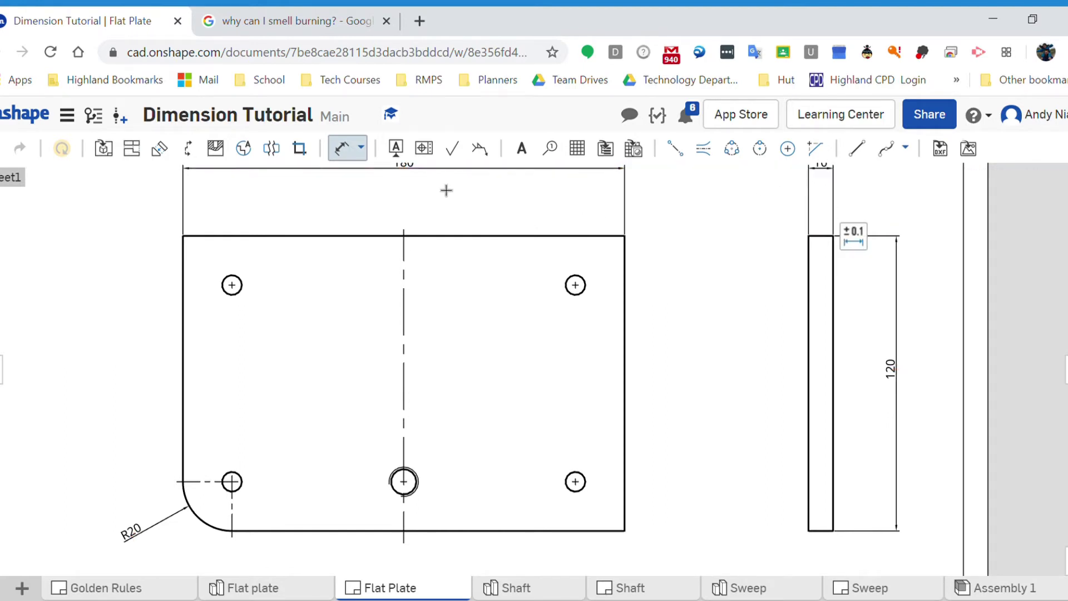
pyautogui.scroll(-3, 808, 192)
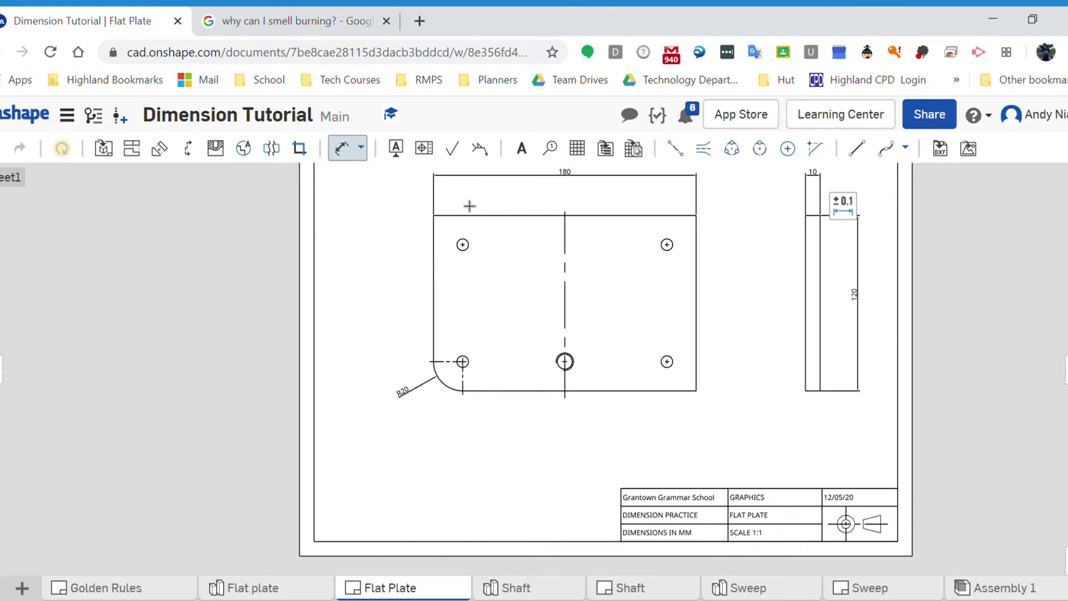
pyautogui.click(811, 179)
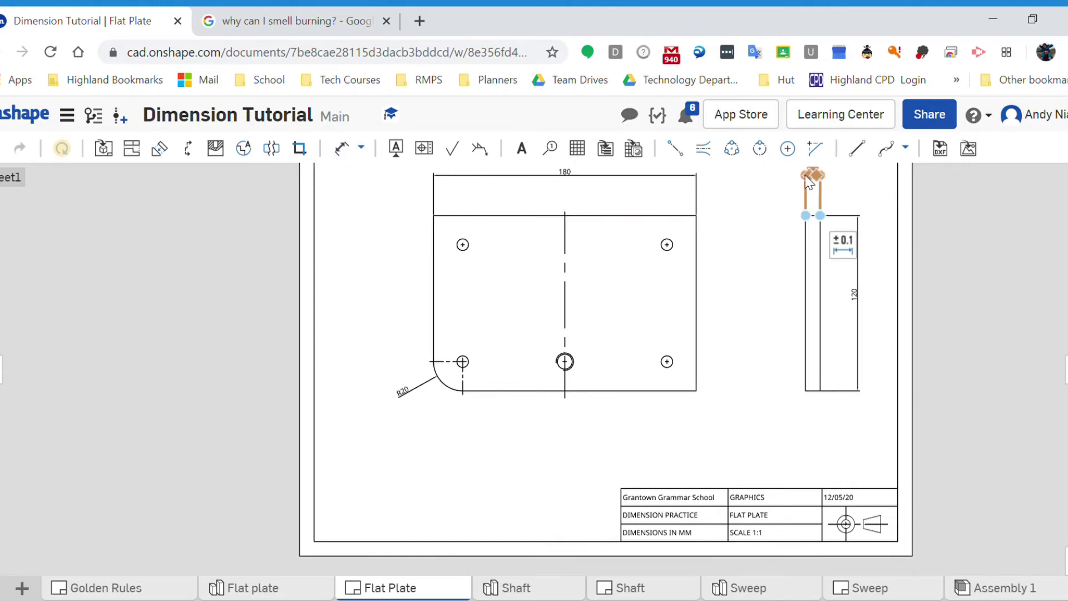
pyautogui.press('Delete')
# Re-add the 10 thickness dimension higher above the end view
pyautogui.click(341, 148)
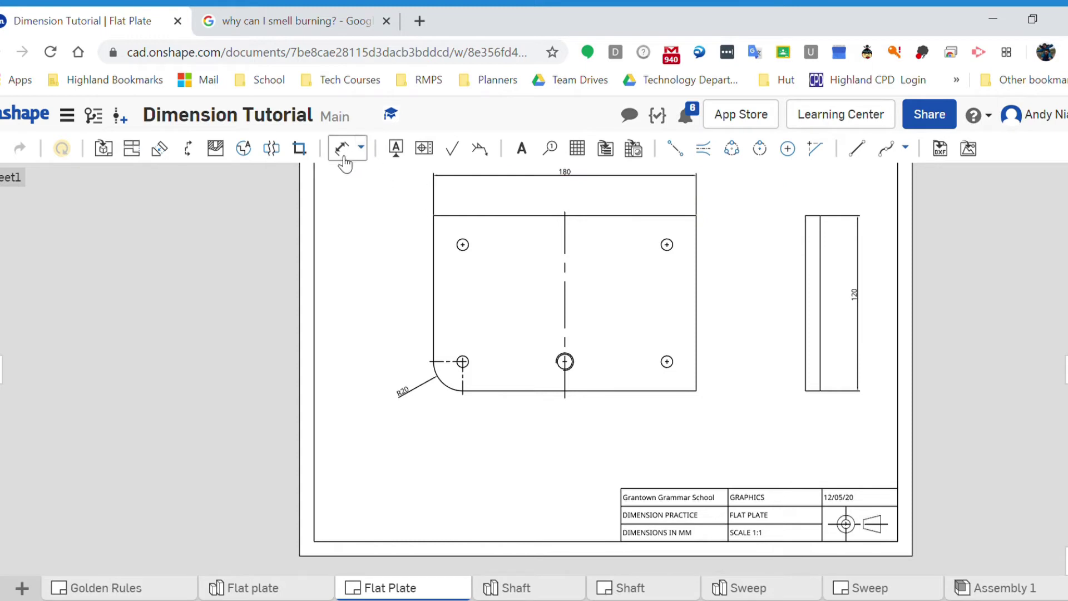
pyautogui.scroll(2, 819, 219)
pyautogui.click(818, 217)
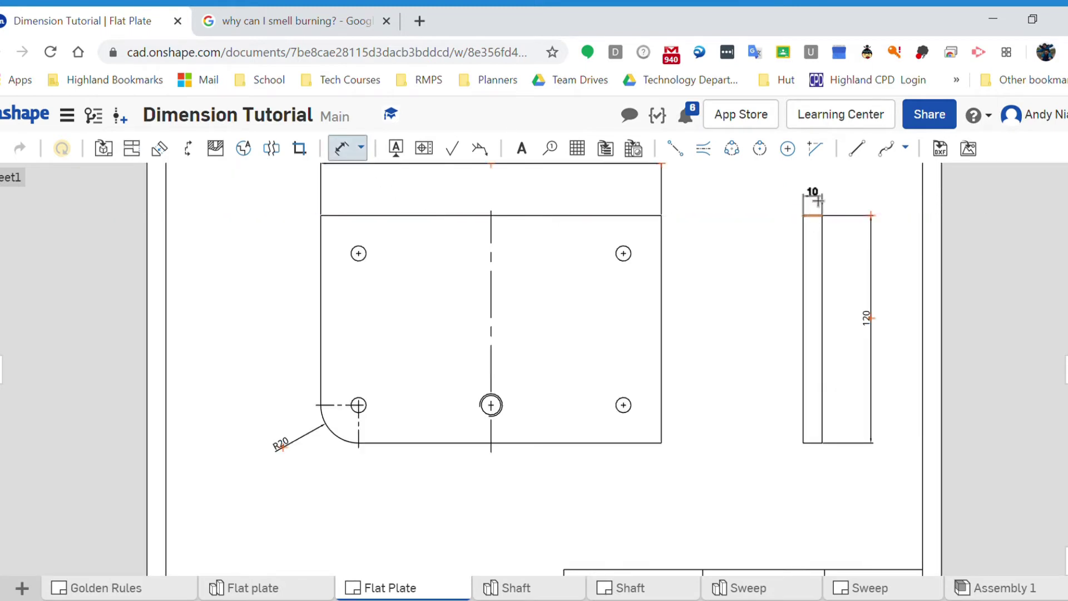
pyautogui.moveTo(818, 198); pyautogui.dragTo(815, 266, button='middle')
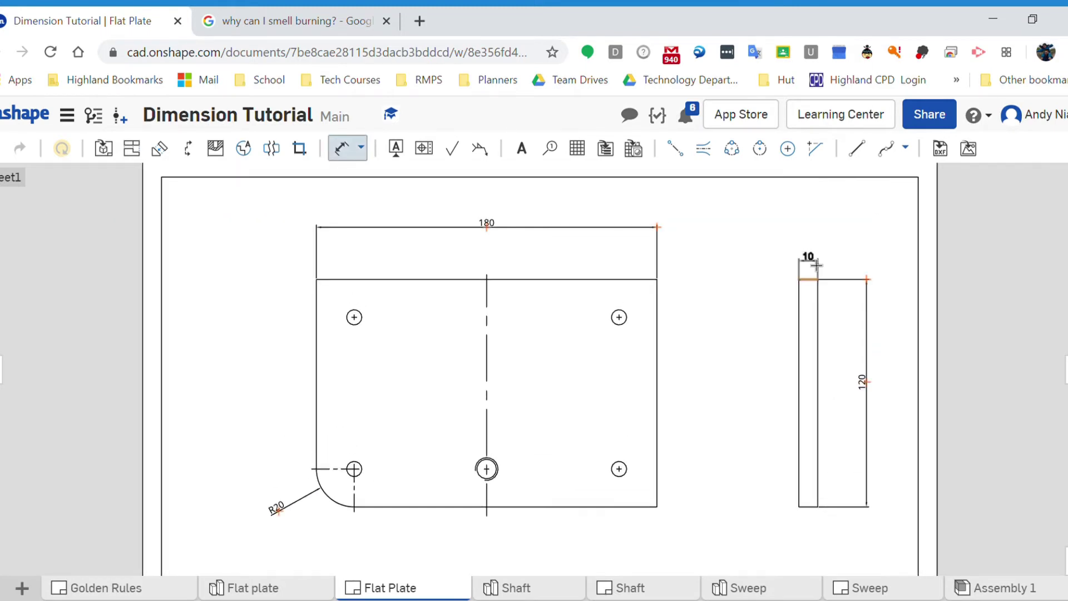
pyautogui.click(816, 235)
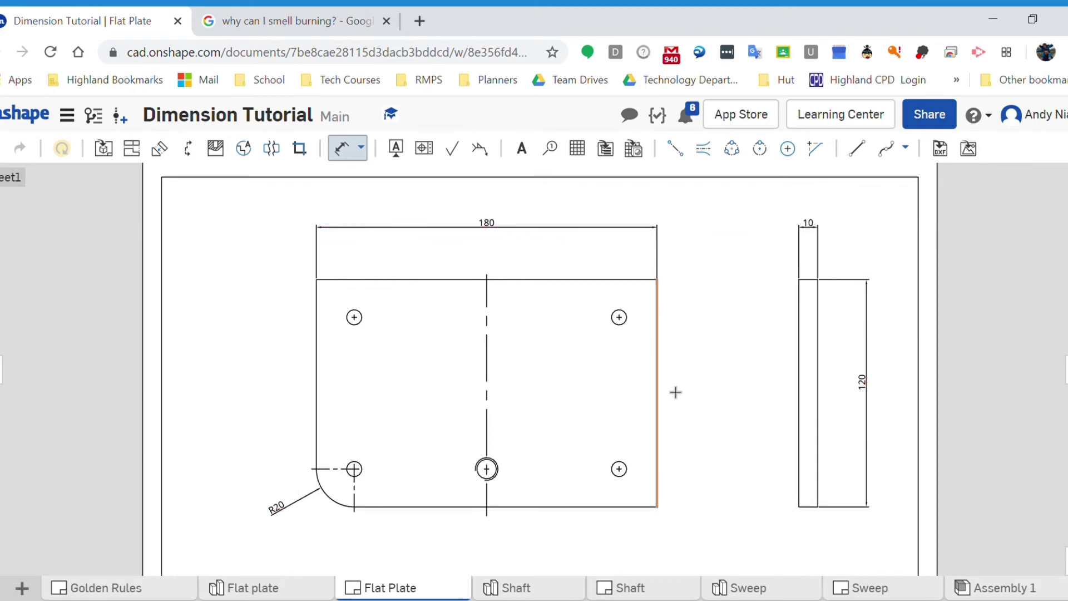
pyautogui.press('Escape')
pyautogui.scroll(-2, 677, 390)
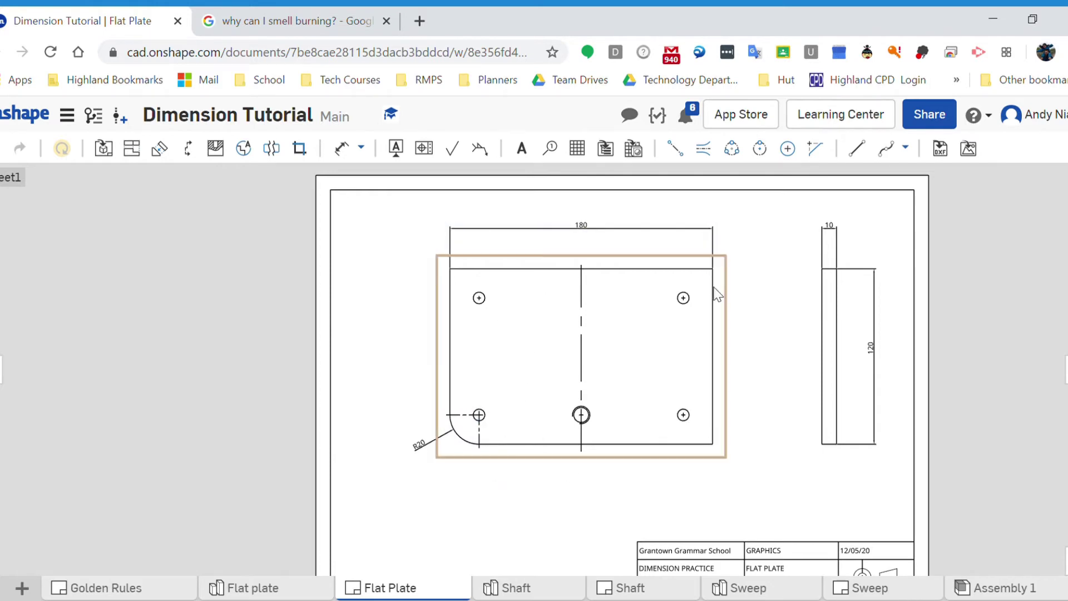
# Dimension the top-left hole as Ø8, placing the label up and to the left
pyautogui.scroll(2, 376, 273)
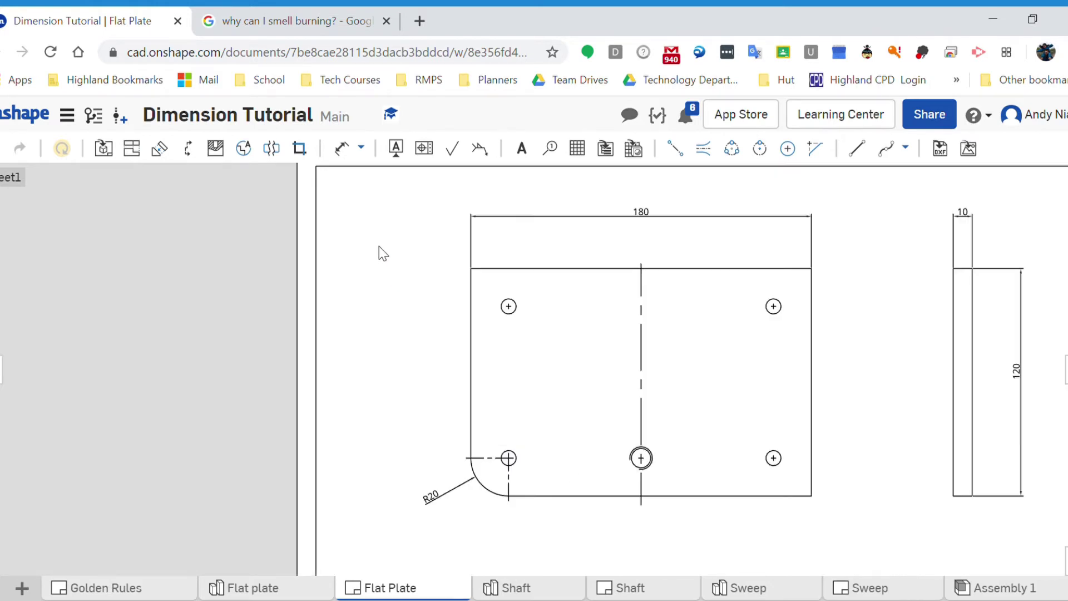
pyautogui.click(341, 148)
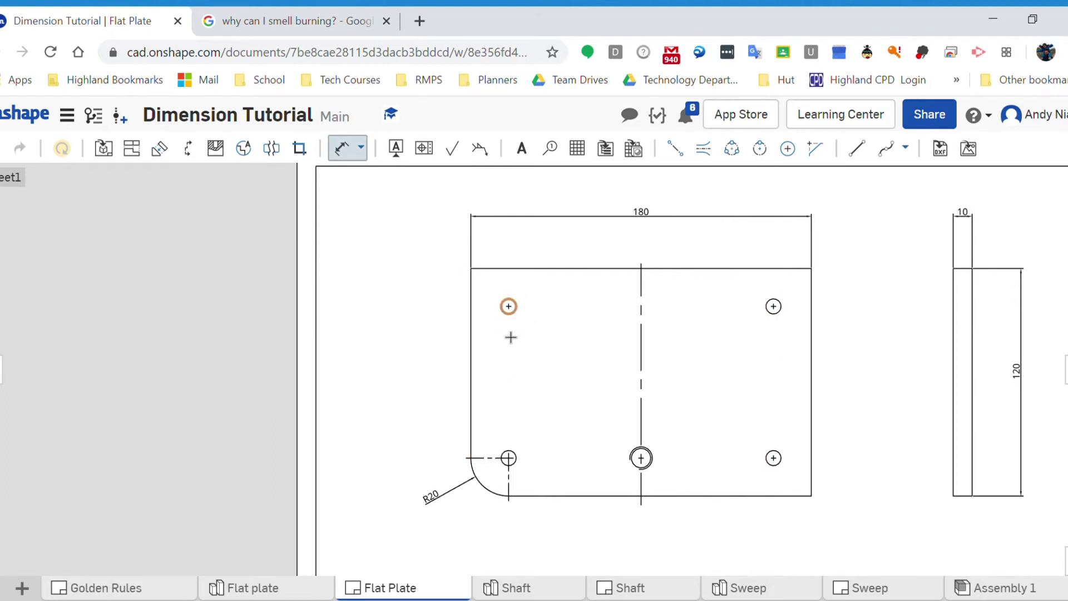
pyautogui.click(470, 457)
pyautogui.press('Escape')
pyautogui.click(508, 306)
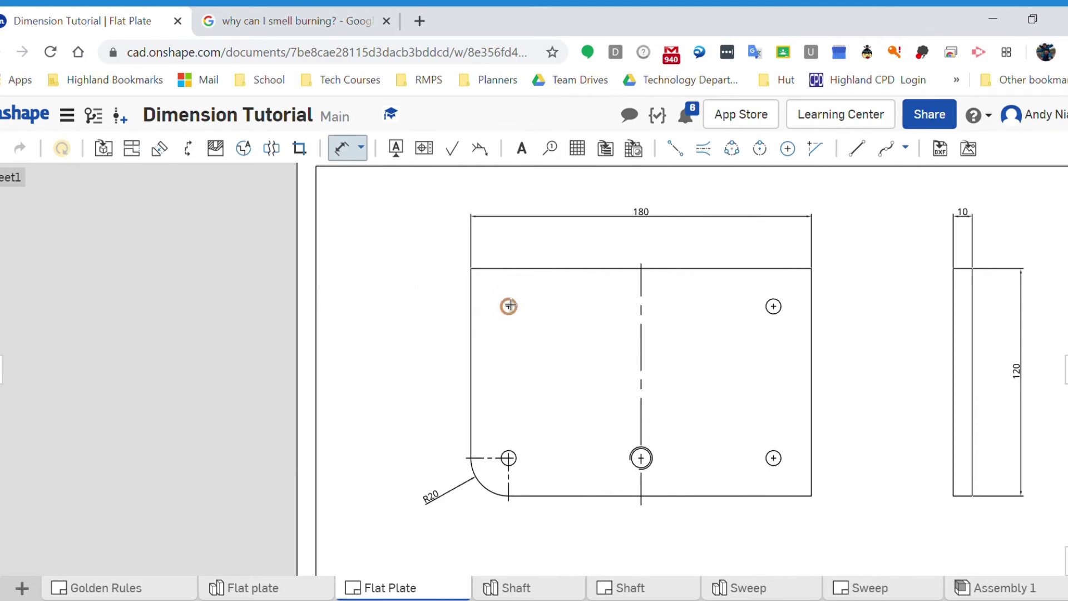
pyautogui.click(433, 291)
pyautogui.scroll(1, 433, 290)
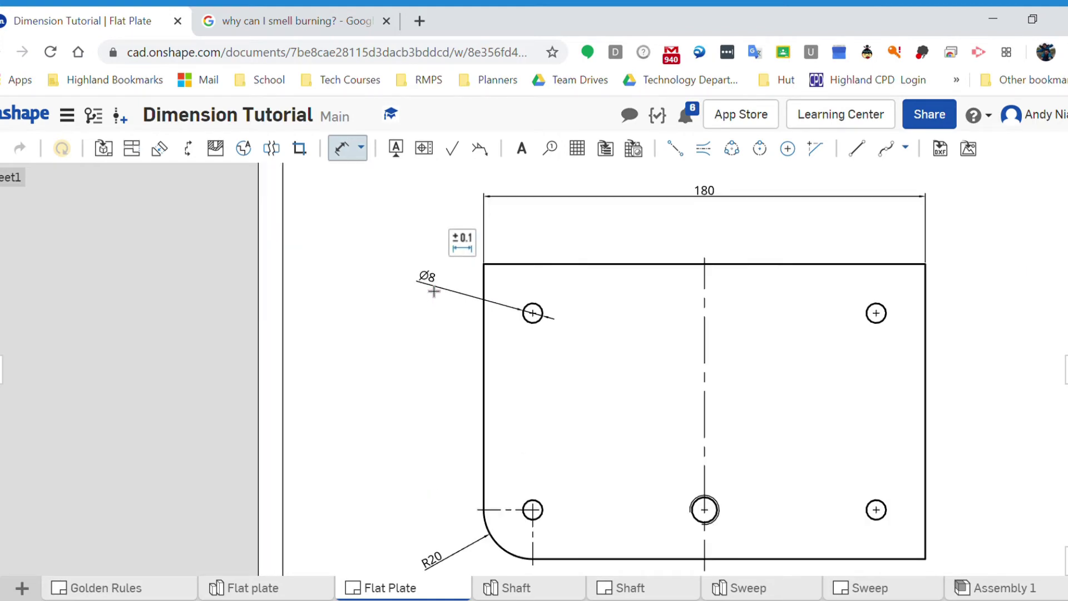
pyautogui.scroll(-1, 433, 290)
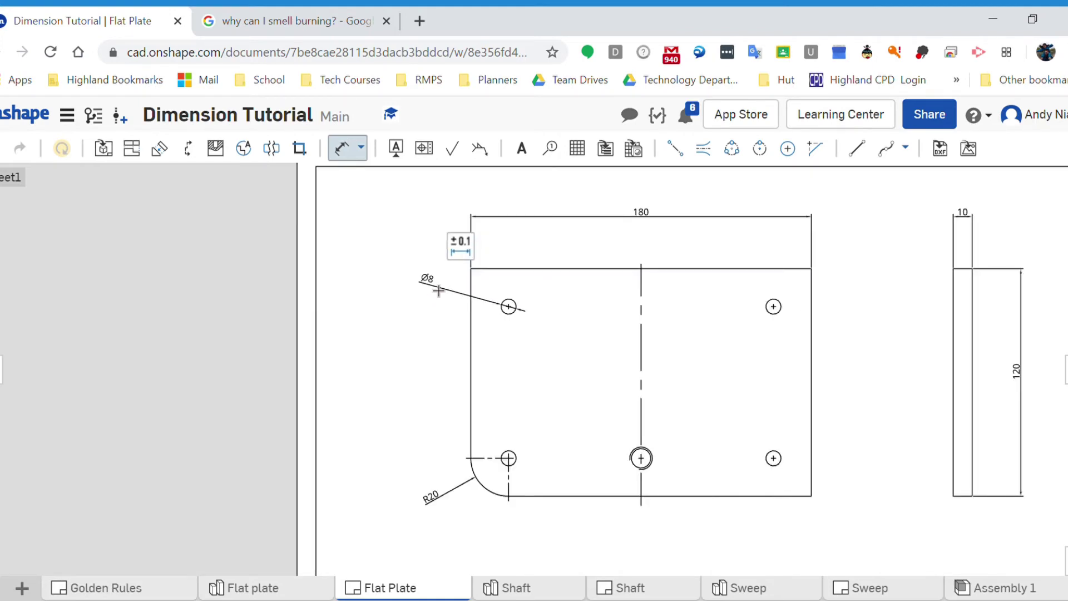
pyautogui.scroll(1, 438, 290)
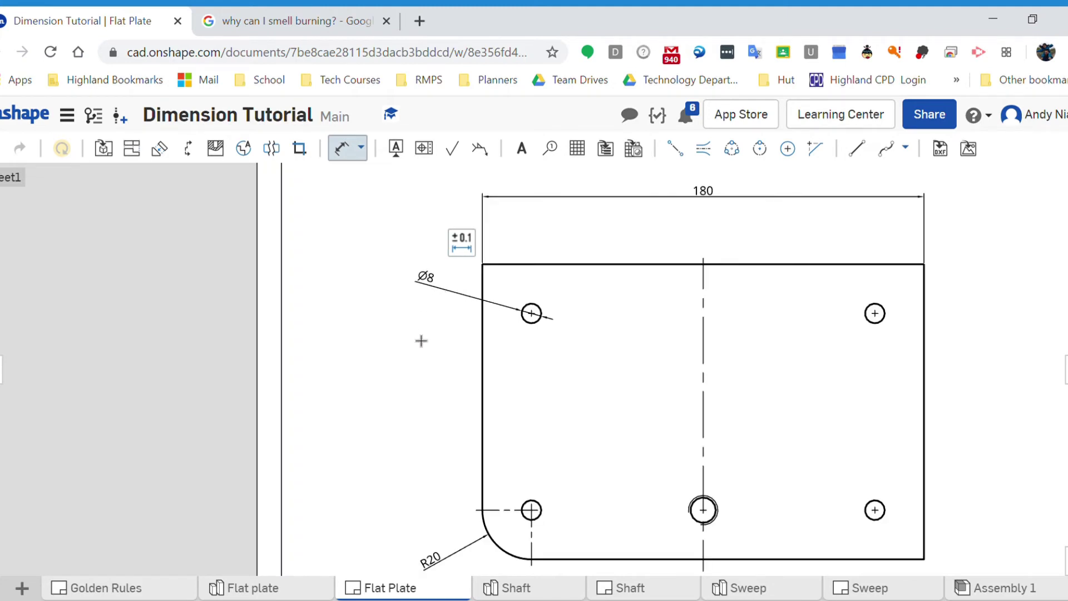
pyautogui.scroll(-1, 432, 338)
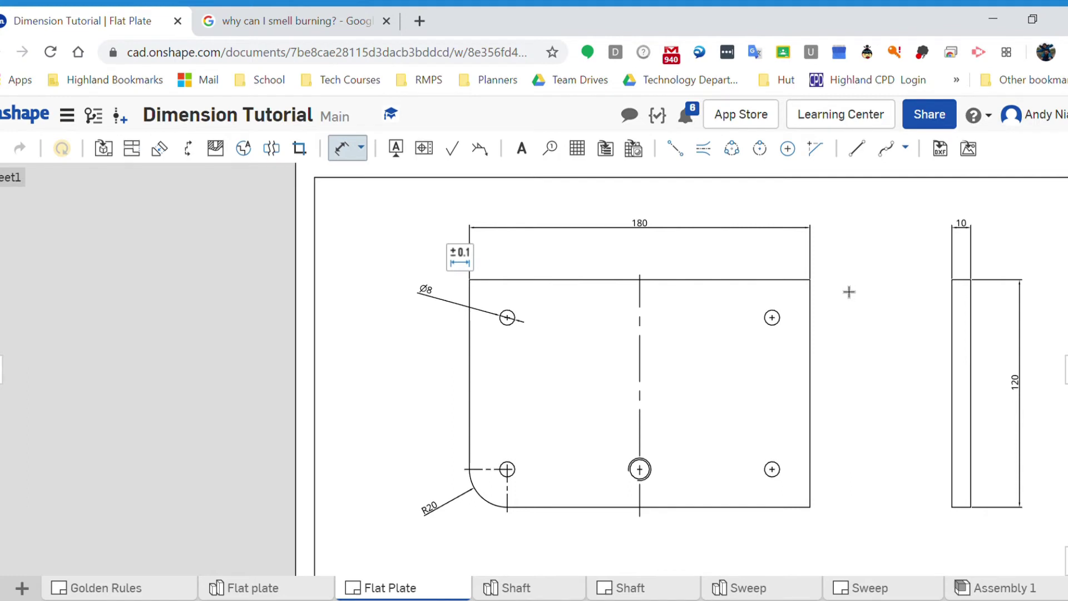
pyautogui.press('Escape')
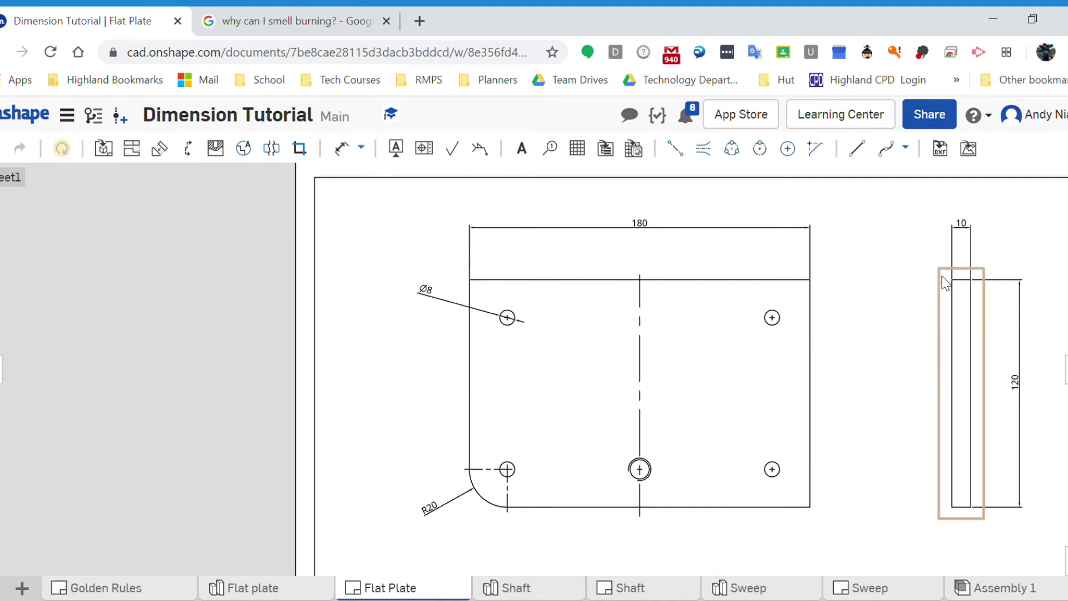
# Hide the dashed hidden lines in the end view
pyautogui.rightClick(943, 272)
pyautogui.click(906, 241)
pyautogui.rightClick(945, 323)
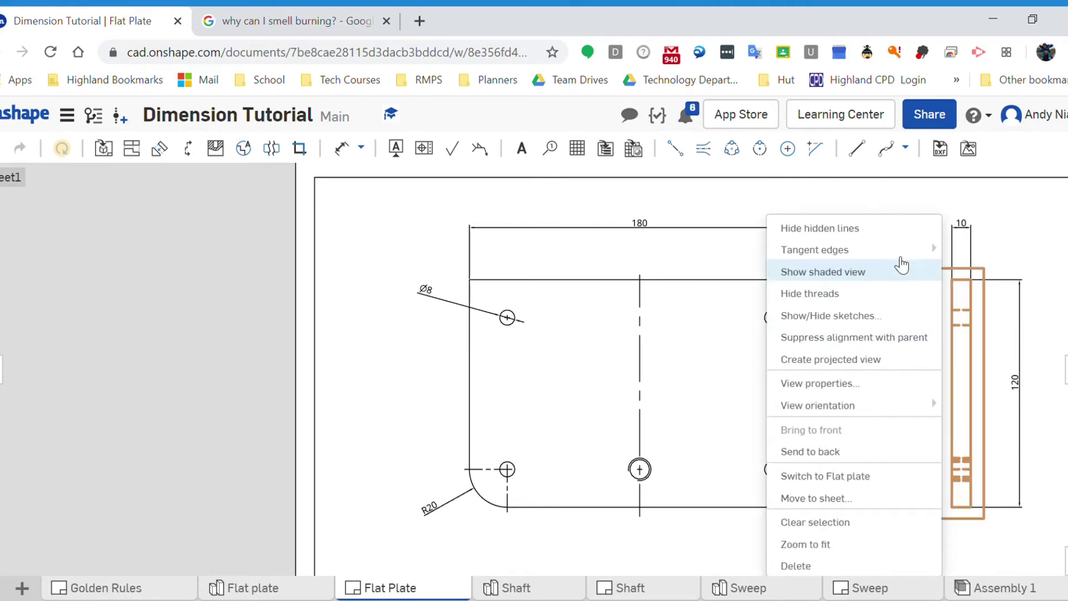
pyautogui.click(870, 235)
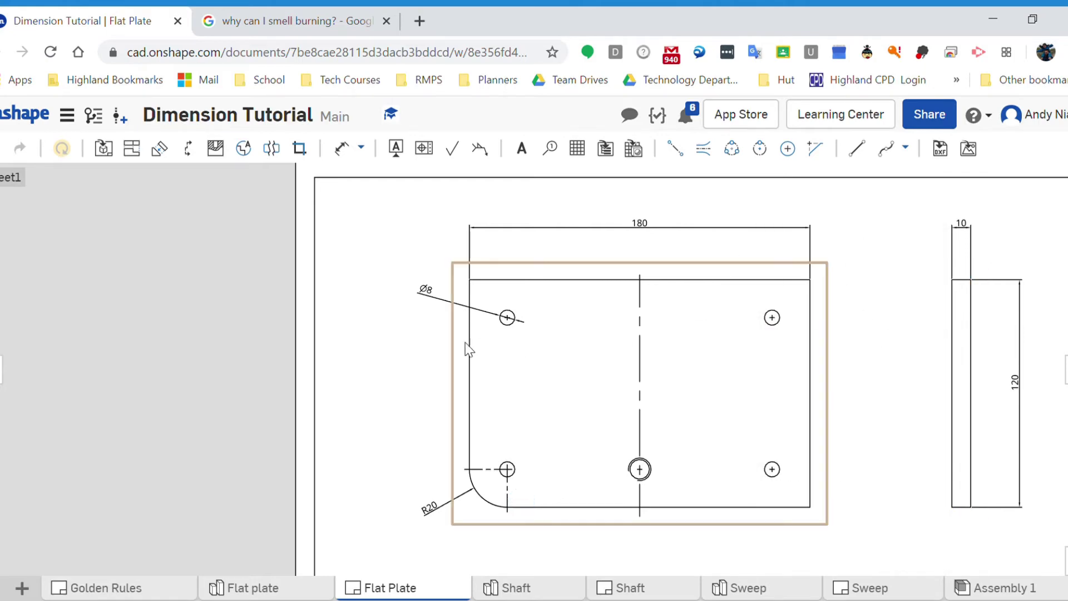
# Delete the Ø8 hole dimension and bring up the list of dimension types
pyautogui.click(440, 303)
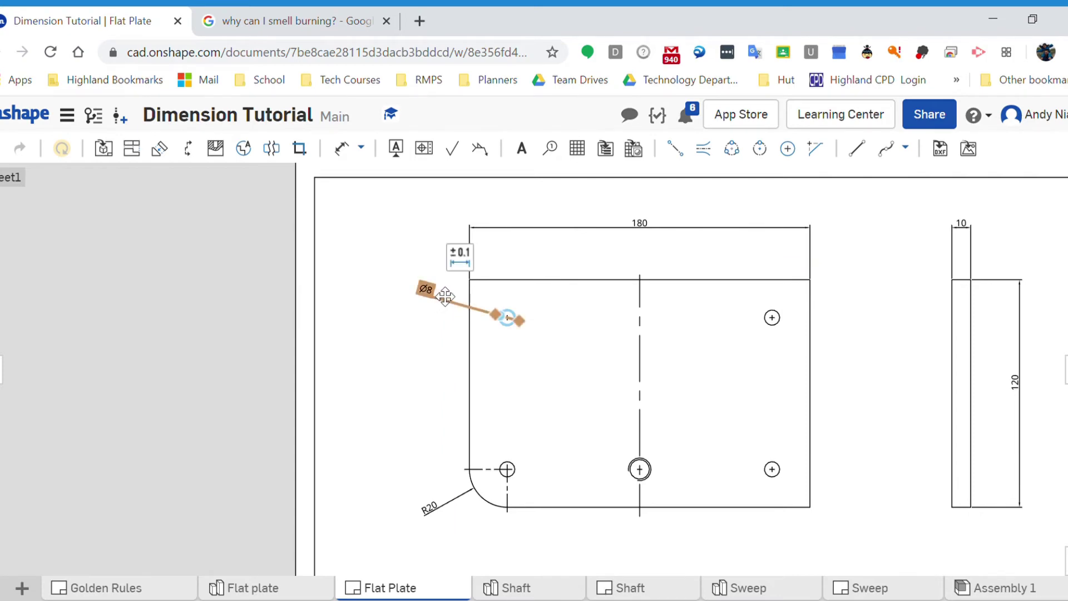
pyautogui.press('Delete')
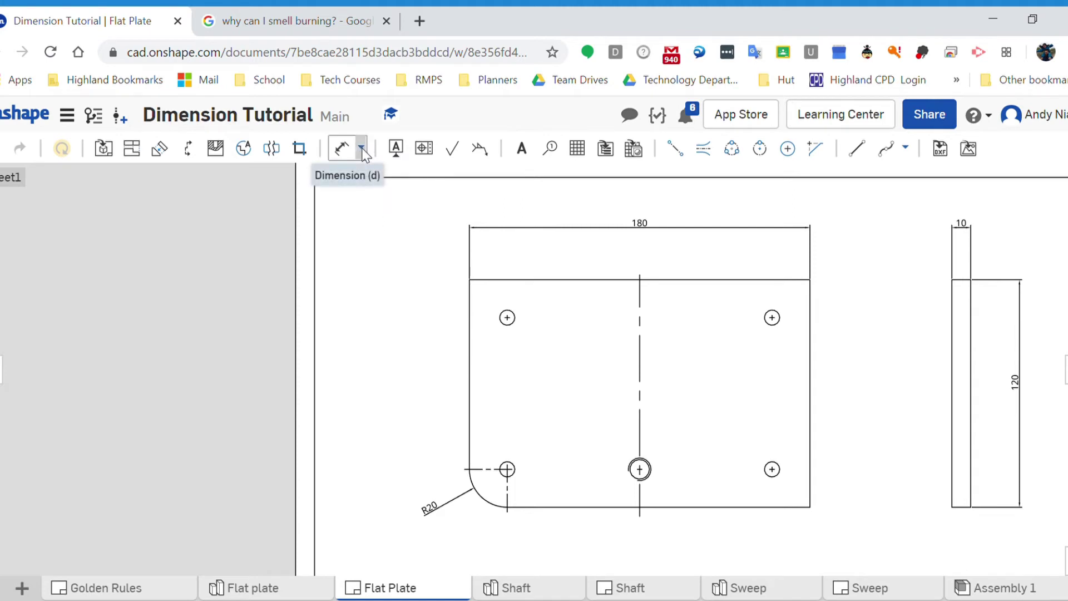
pyautogui.click(362, 150)
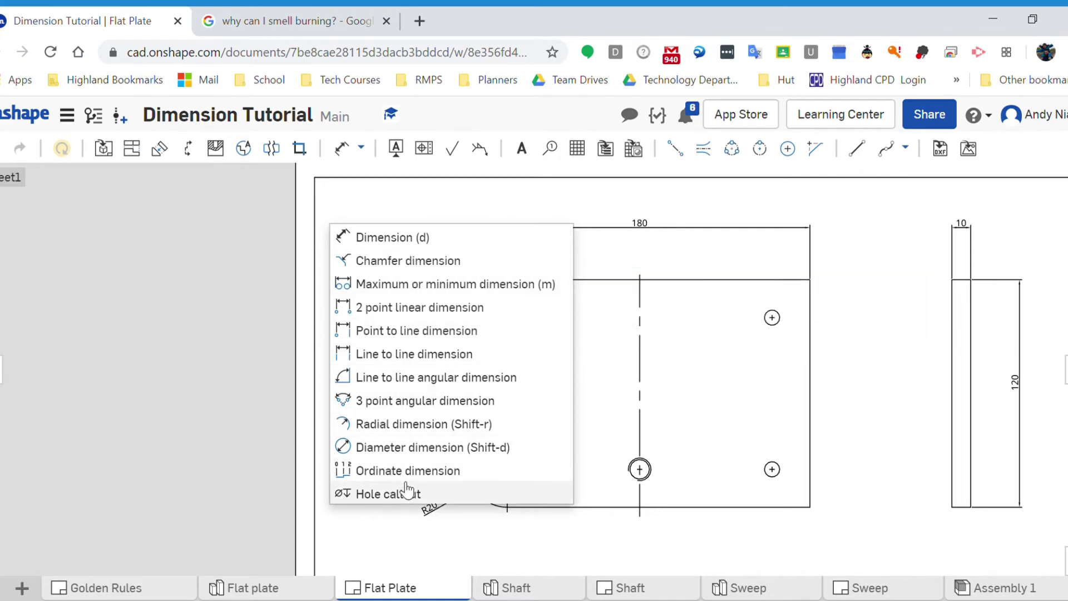
# Place a Ø8 THRU hole callout on the top-left hole, up-left of the plate
pyautogui.click(464, 501)
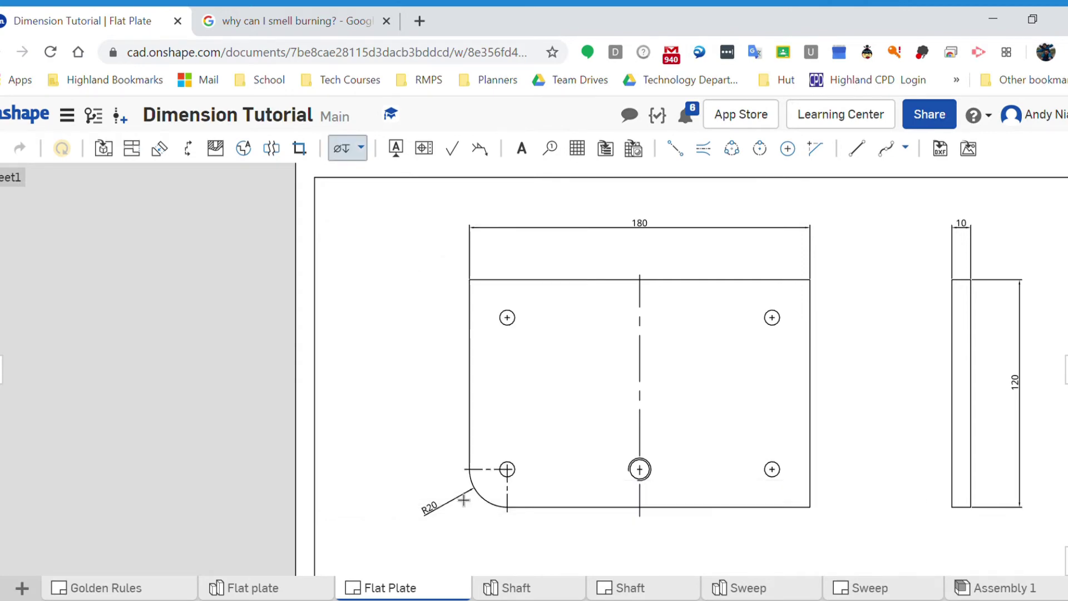
pyautogui.scroll(2, 506, 318)
pyautogui.click(510, 319)
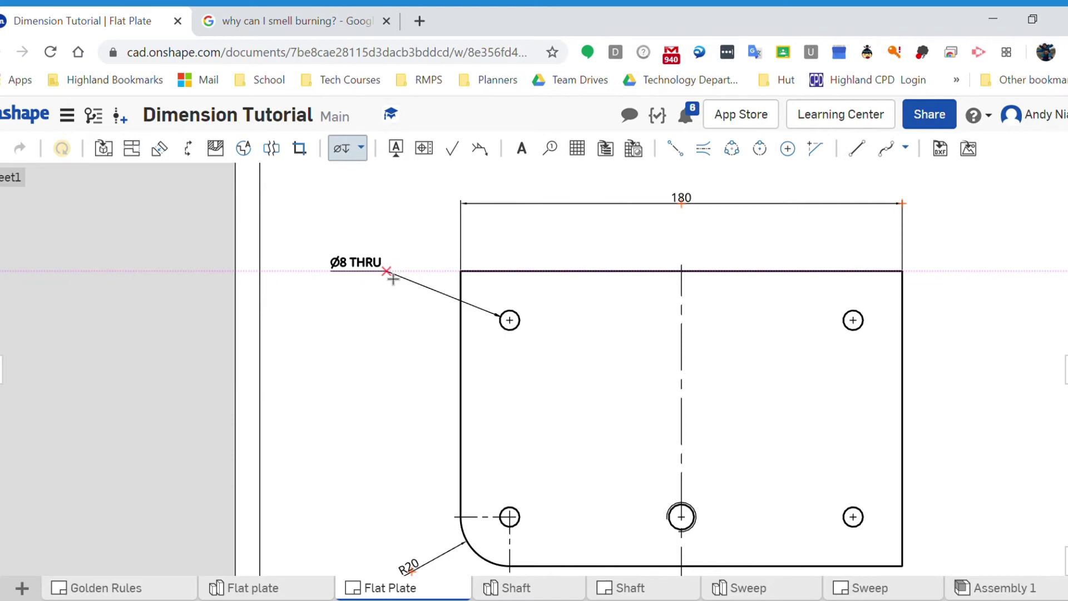
pyautogui.click(392, 278)
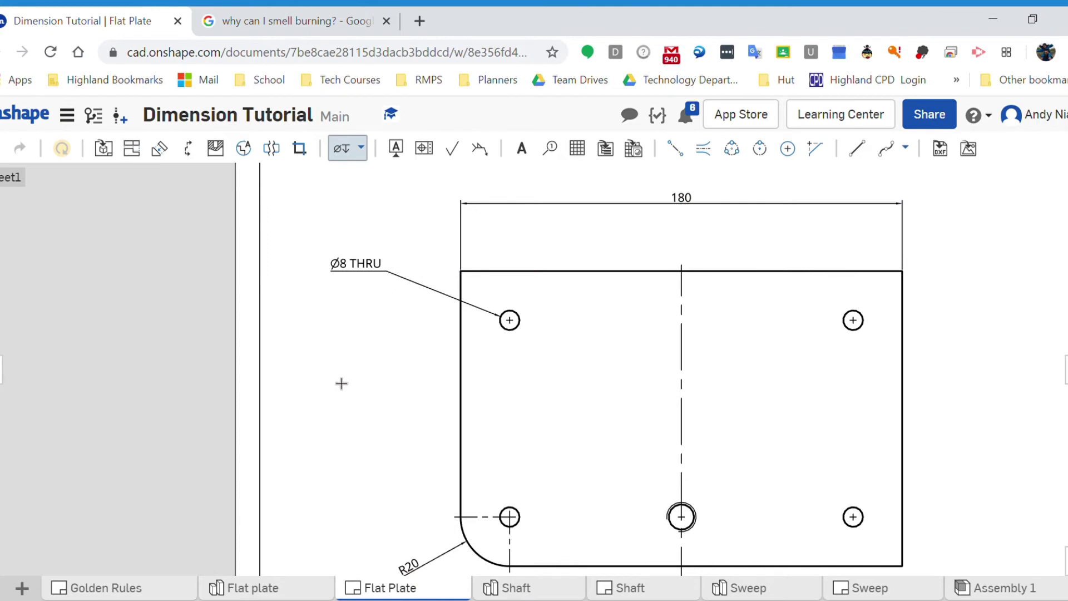
pyautogui.press('Escape')
pyautogui.scroll(2, 345, 352)
pyautogui.scroll(-2, 355, 350)
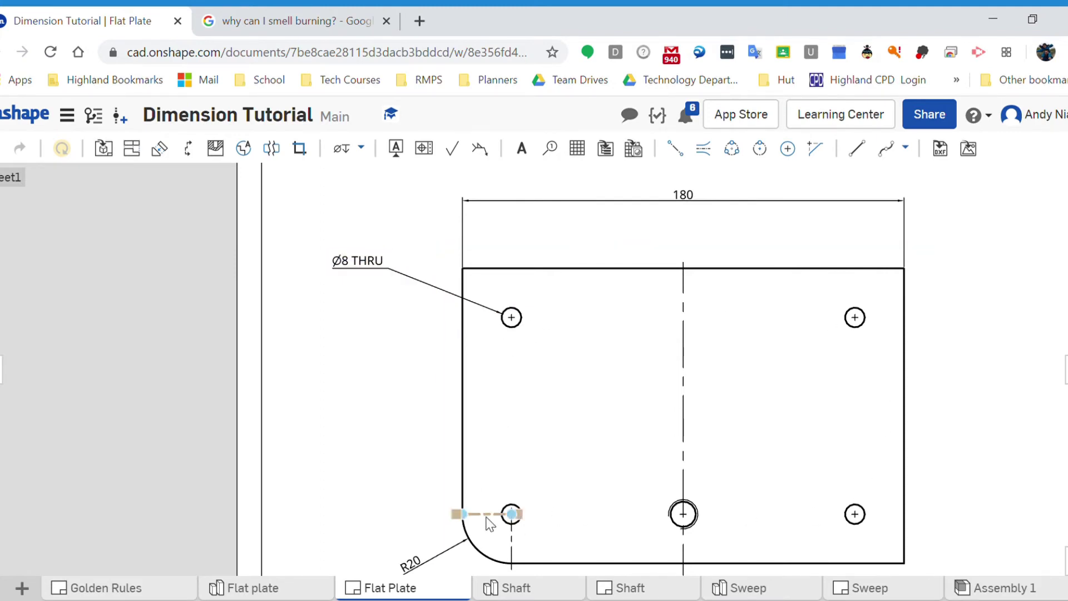
# Add the prefix '4 x' to the Ø8 THRU hole callout
pyautogui.doubleClick(359, 264)
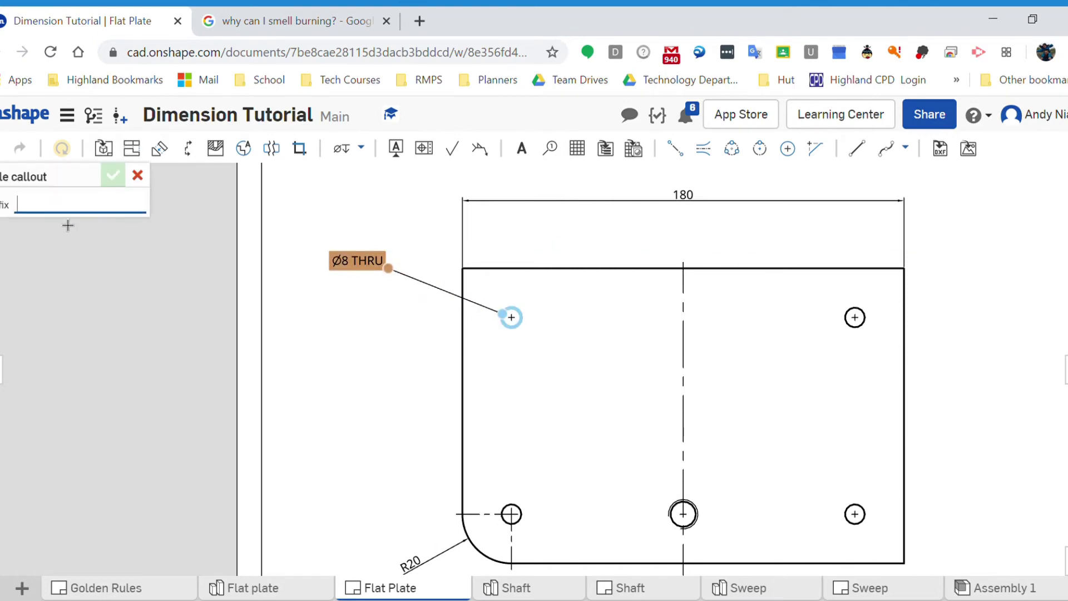
pyautogui.write('4')
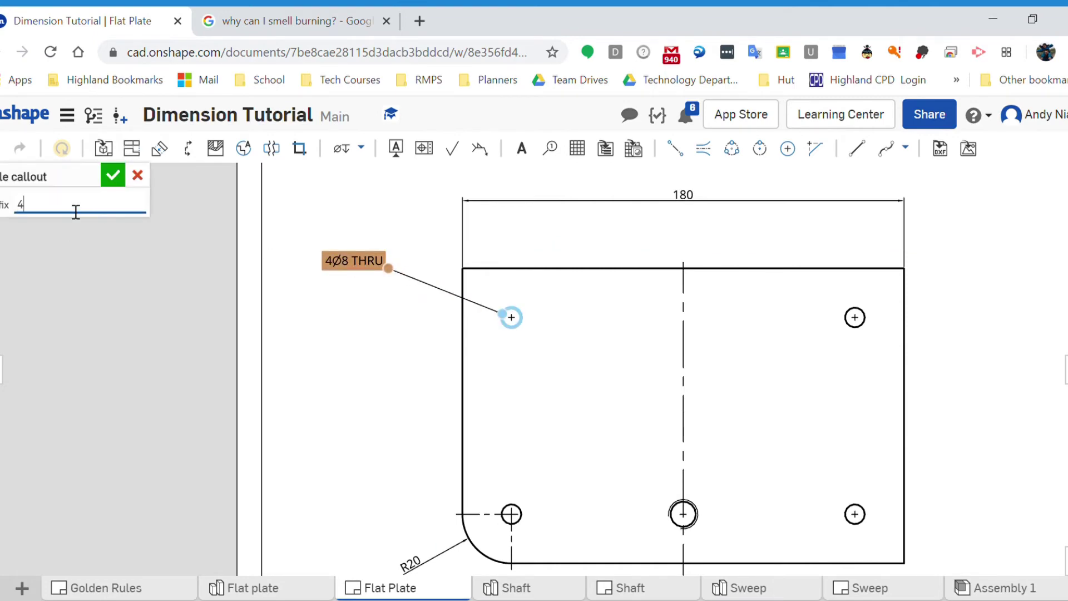
pyautogui.write(' x')
pyautogui.click(114, 179)
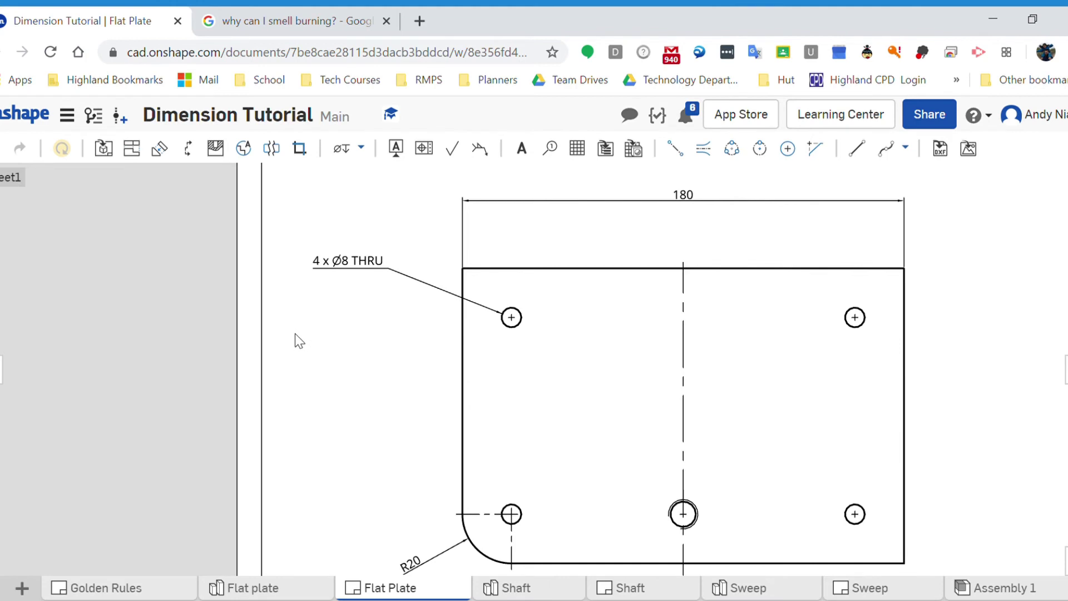
pyautogui.scroll(-3, 294, 333)
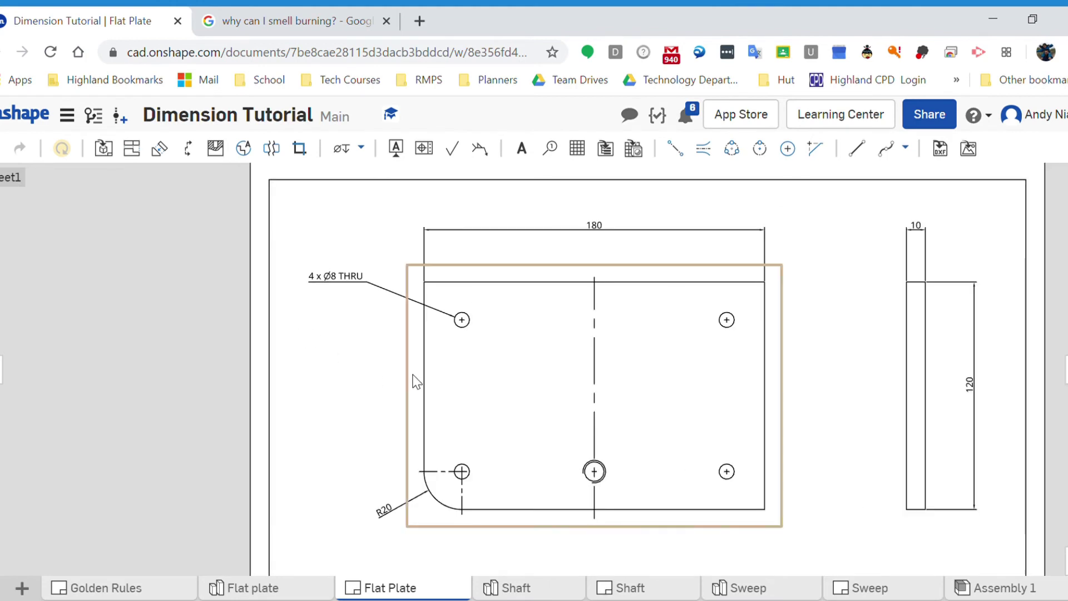
pyautogui.scroll(-1, 412, 355)
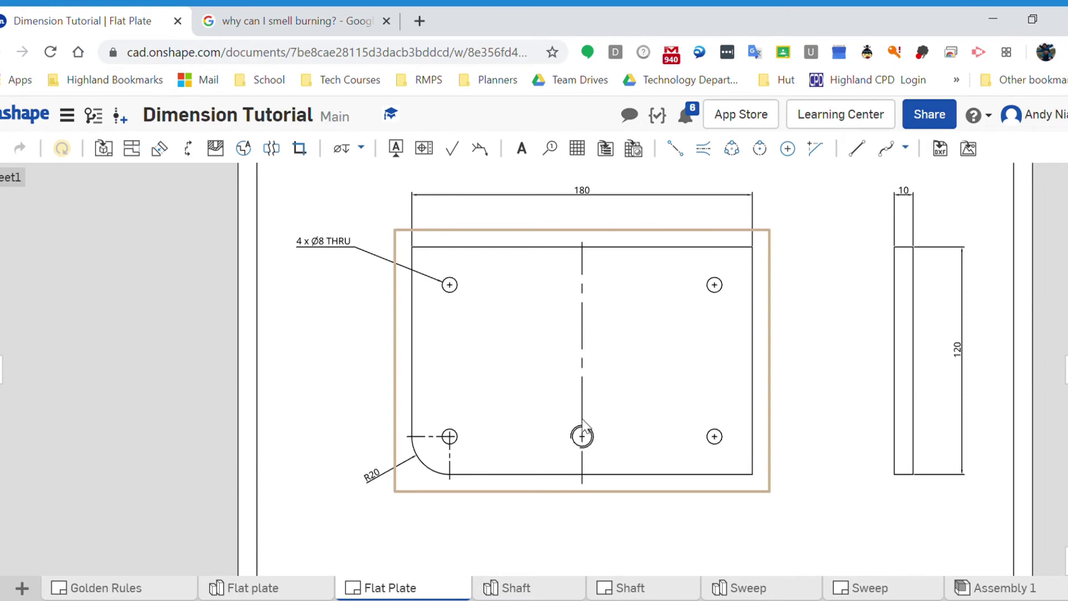
# Place a Ø10.3 diameter dimension below the plate for the centre hole, then undo it
pyautogui.click(579, 436)
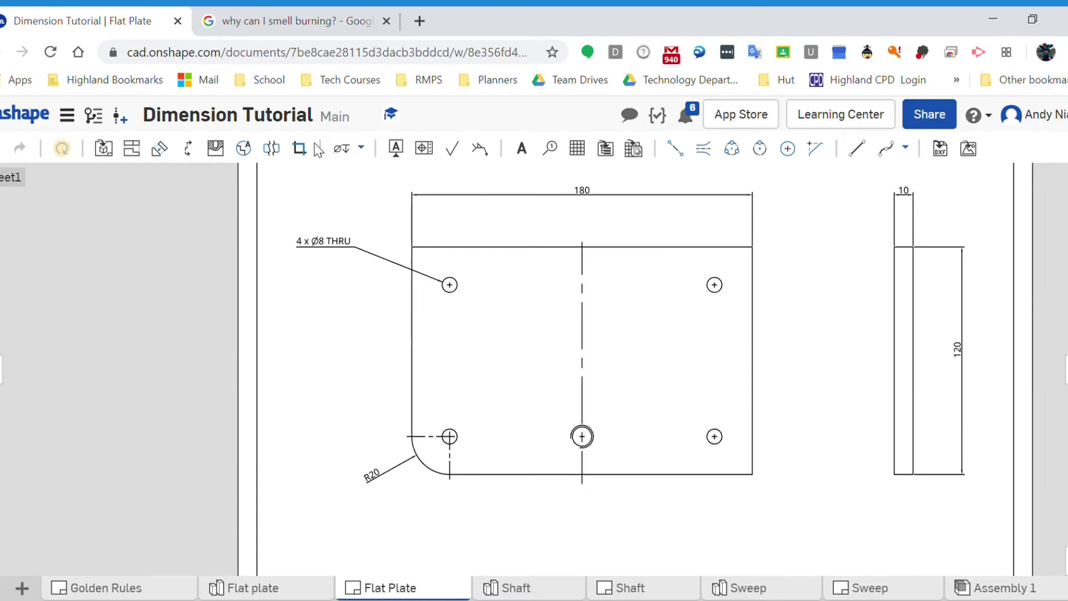
pyautogui.click(360, 149)
pyautogui.click(352, 178)
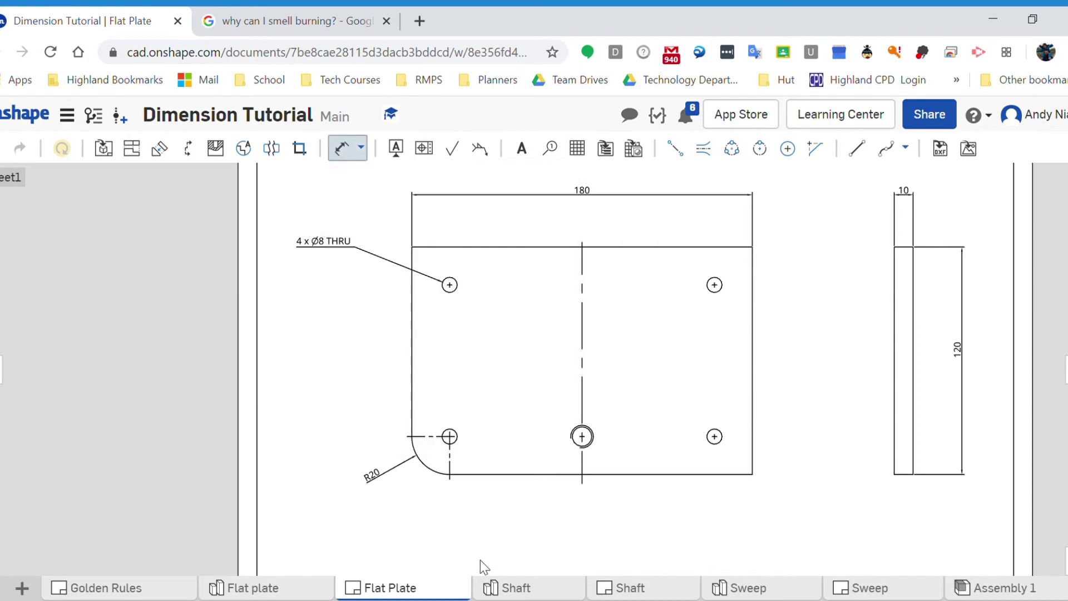
pyautogui.click(582, 440)
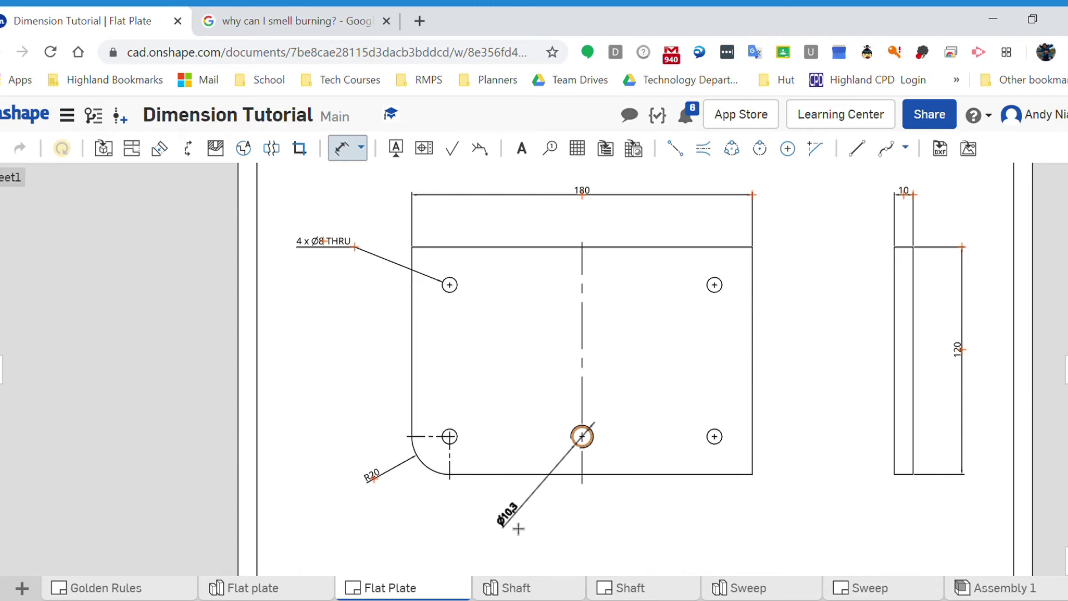
pyautogui.scroll(3, 519, 525)
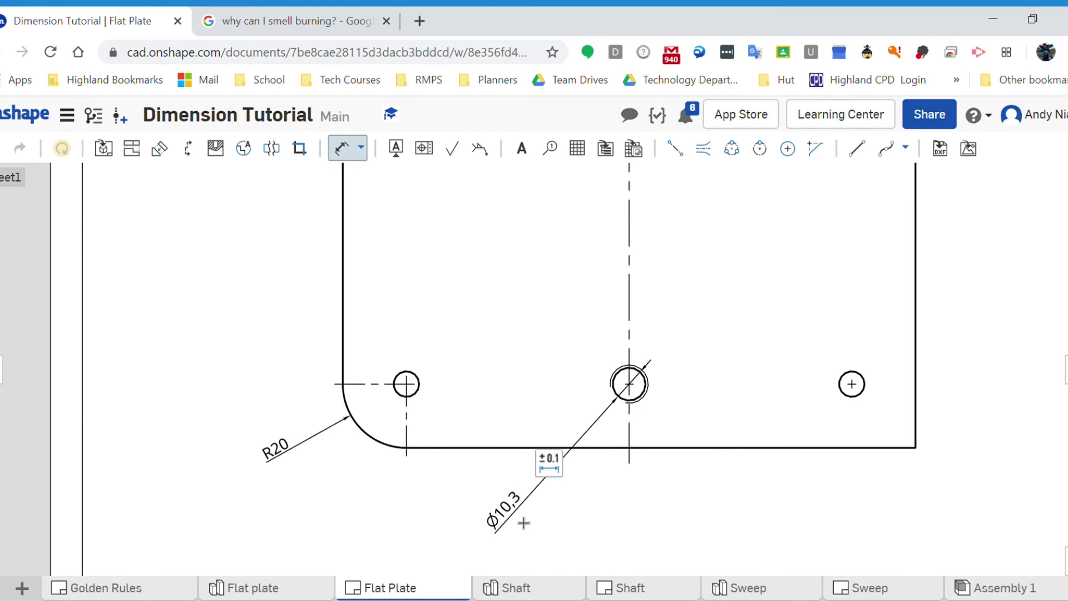
pyautogui.click(524, 522)
pyautogui.press('Escape')
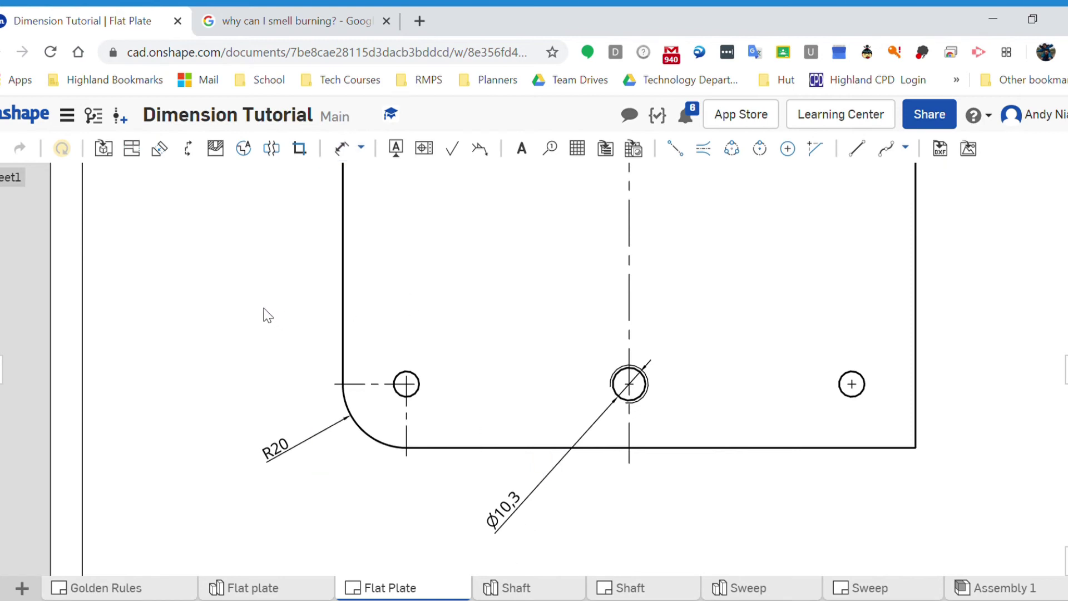
pyautogui.hotkey('ctrl', 'z')
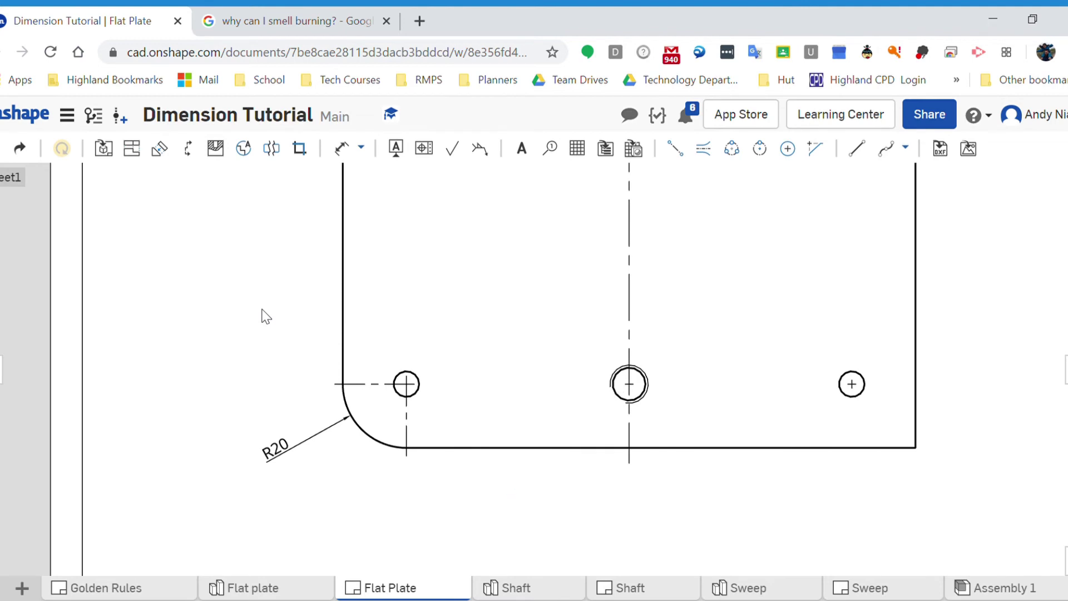
pyautogui.click(361, 147)
# Place a Ø10,3 THRU / M12x1.75 THRU hole callout on the large hole, below the plate
pyautogui.click(373, 434)
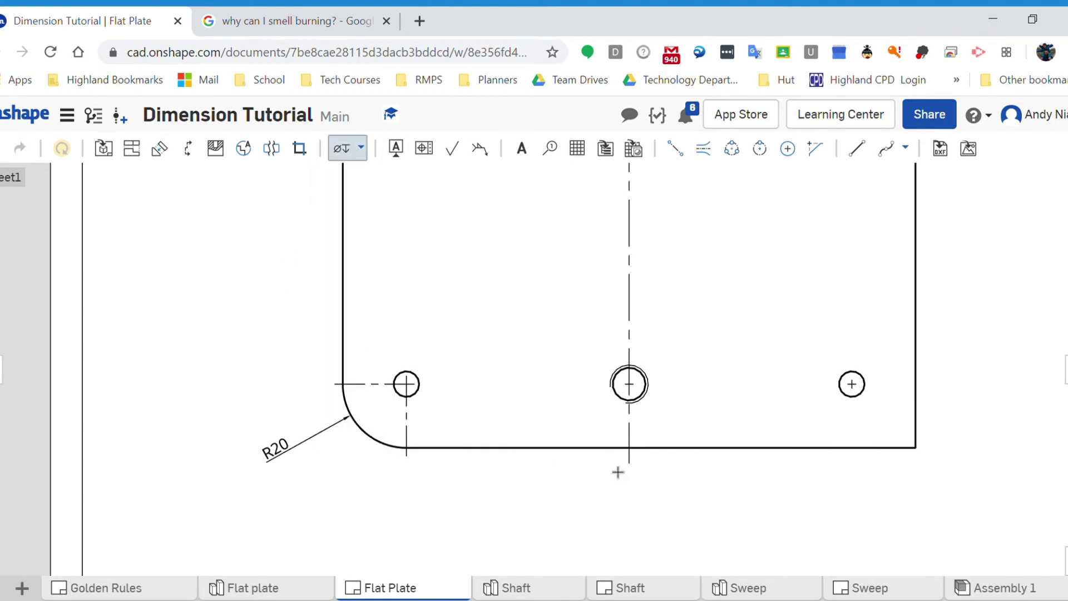
pyautogui.click(625, 402)
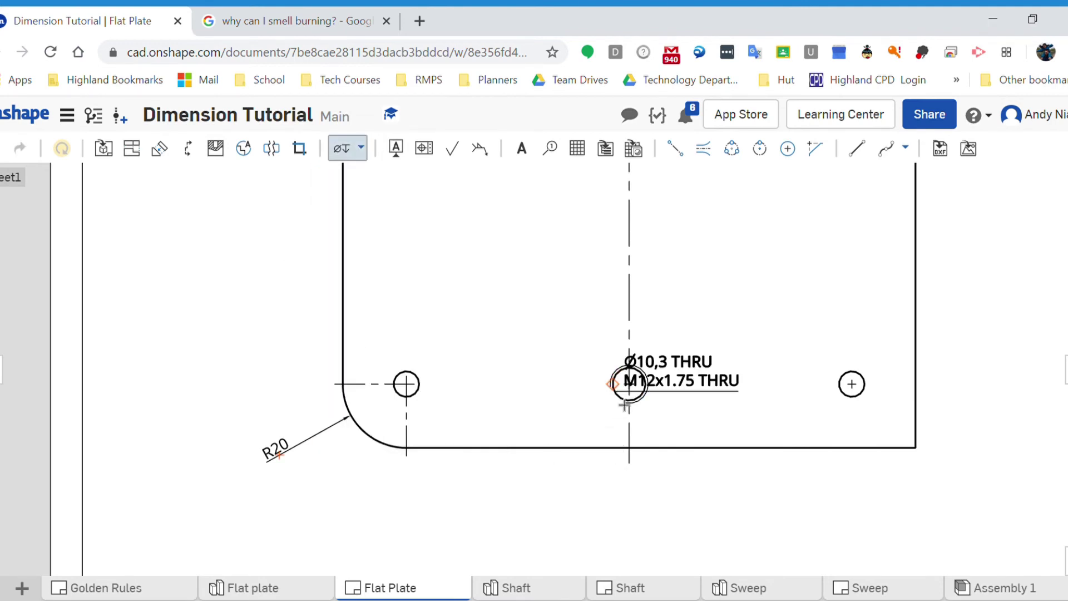
pyautogui.click(551, 525)
pyautogui.moveTo(552, 525); pyautogui.dragTo(600, 426, button='middle')
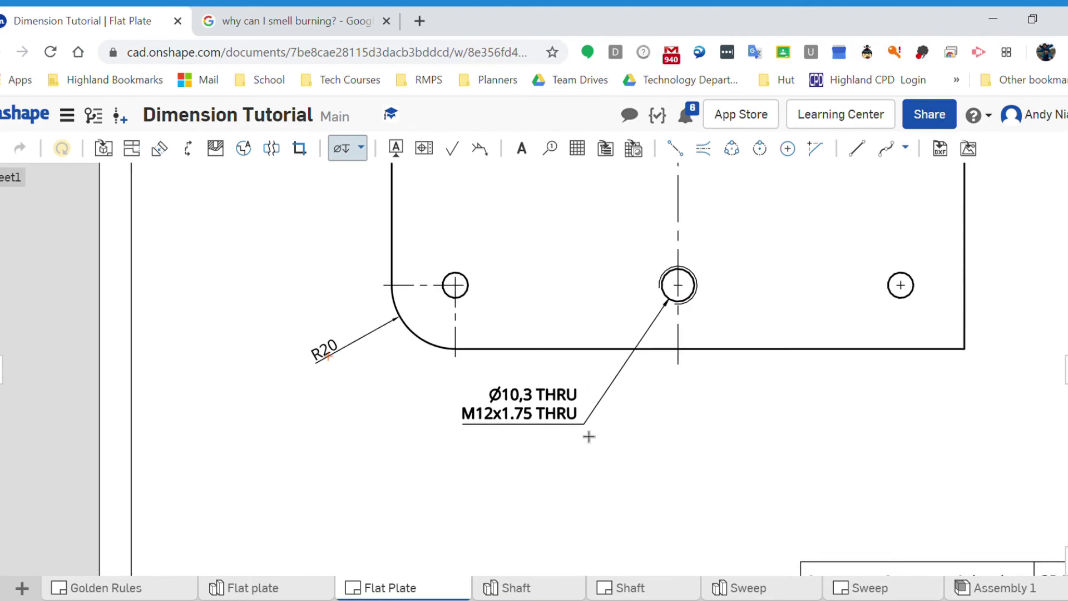
pyautogui.click(590, 437)
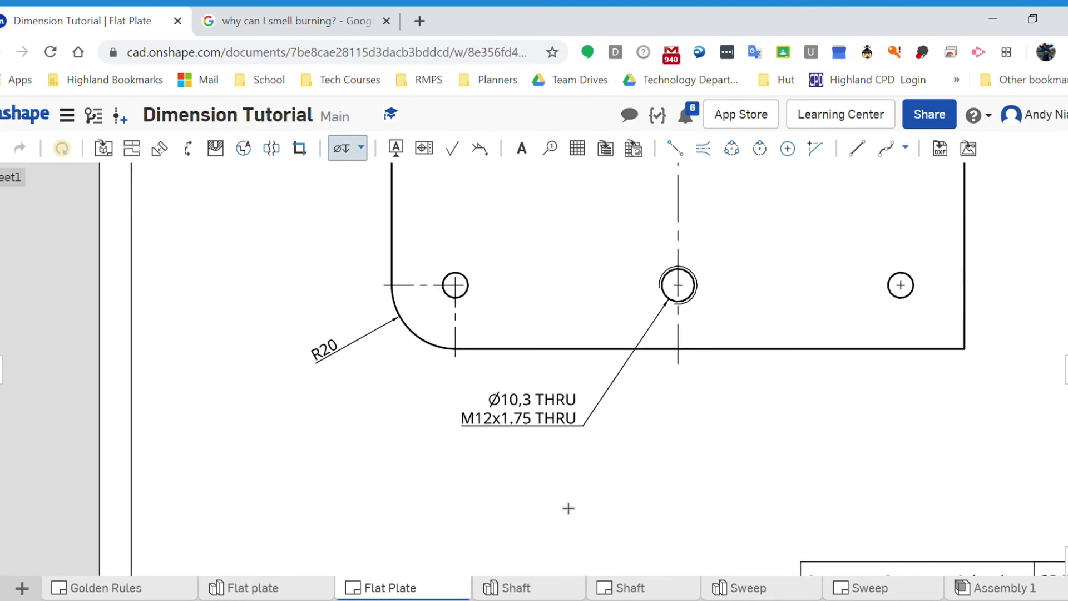
pyautogui.press('Escape')
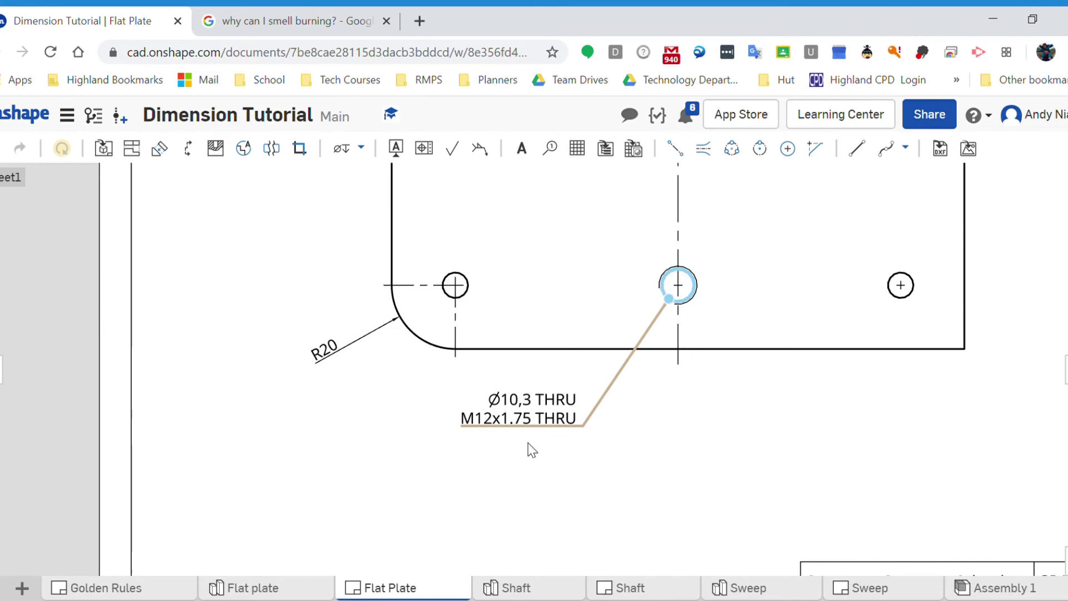
pyautogui.scroll(-5, 687, 499)
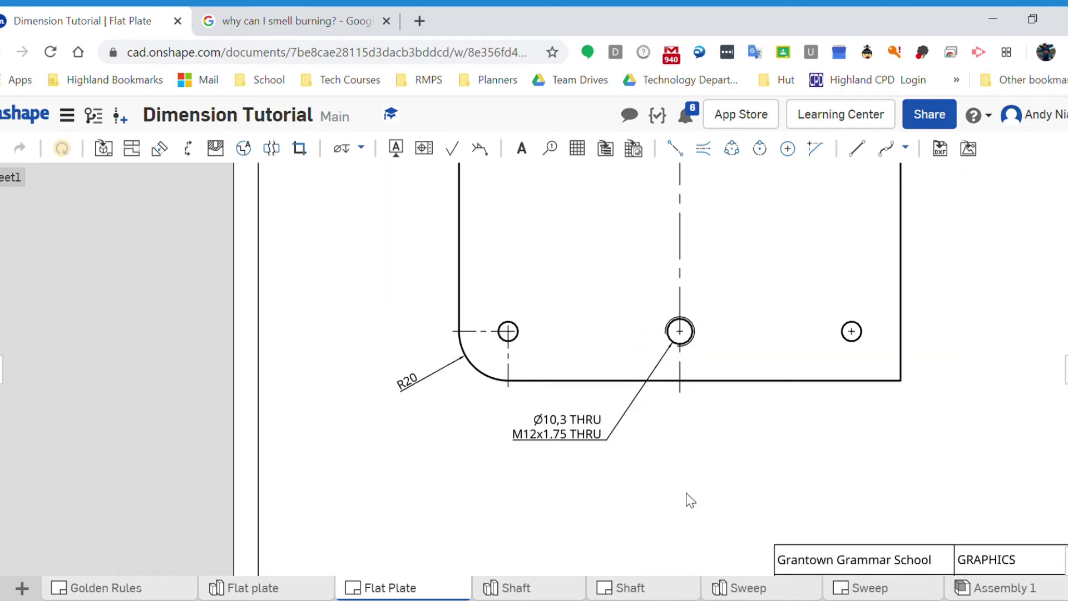
pyautogui.moveTo(738, 453)
pyautogui.mouseDown(button='middle')
pyautogui.moveTo(644, 484)
pyautogui.moveTo(627, 451)
pyautogui.mouseUp(button='middle')
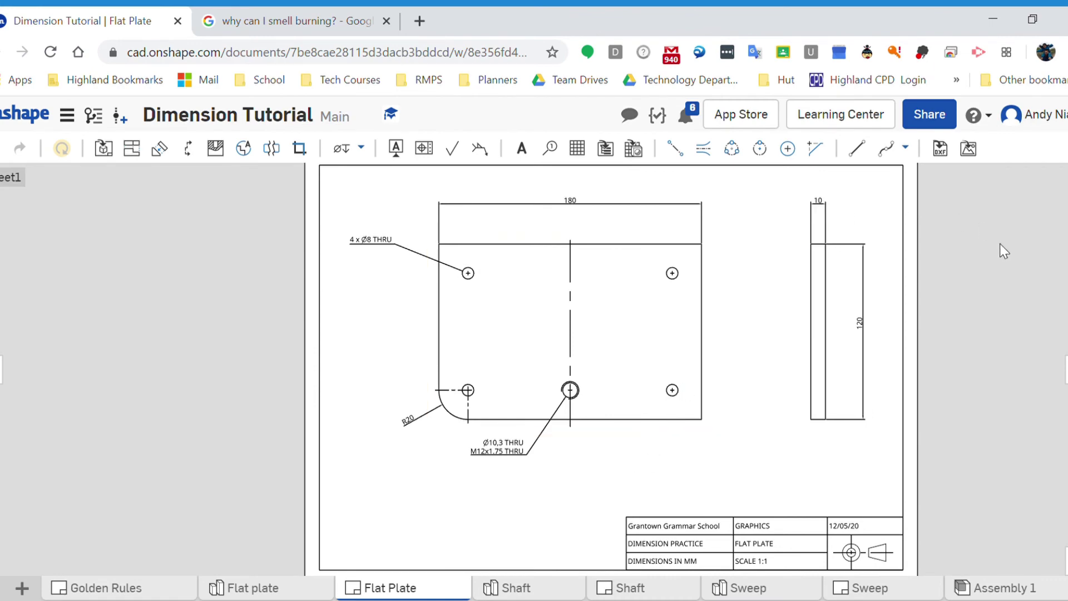
pyautogui.scroll(10, 692, 232)
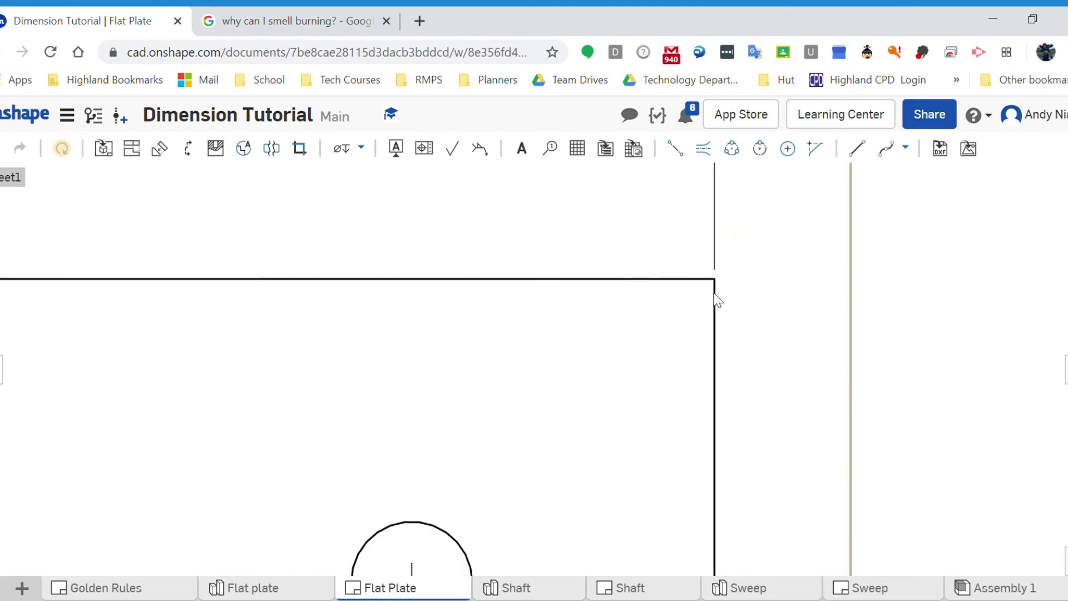
pyautogui.scroll(-5, 718, 276)
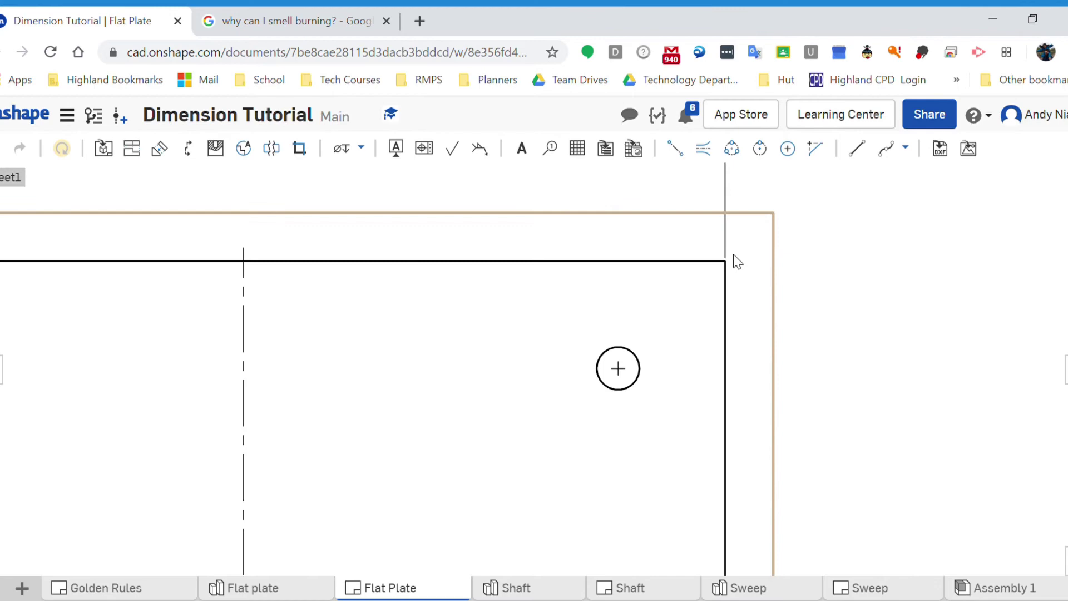
pyautogui.scroll(-2, 708, 323)
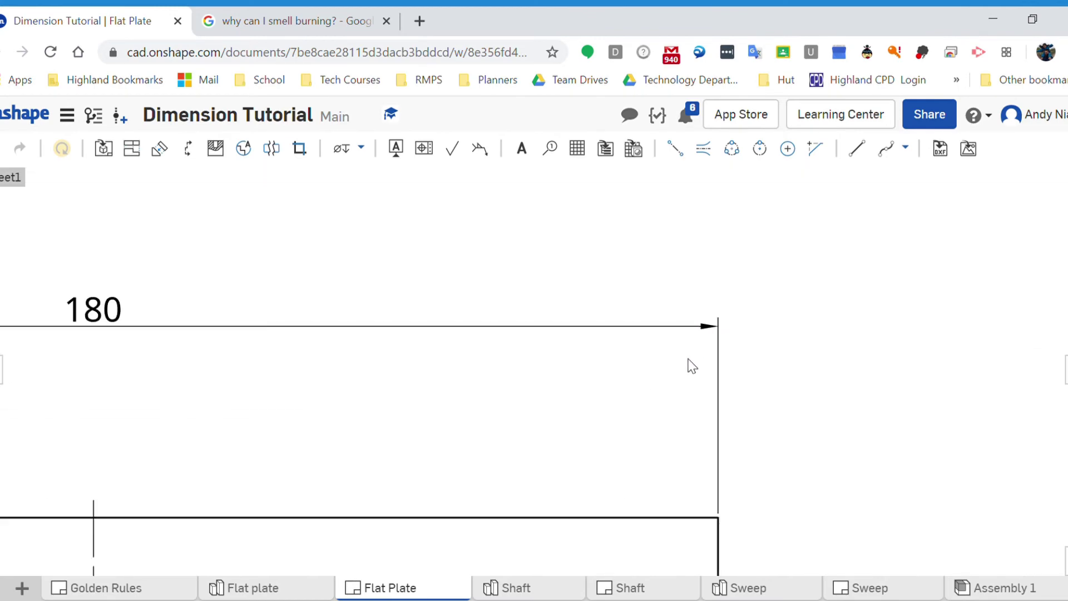
pyautogui.scroll(-5, 689, 365)
pyautogui.moveTo(731, 391); pyautogui.dragTo(706, 240, button='middle')
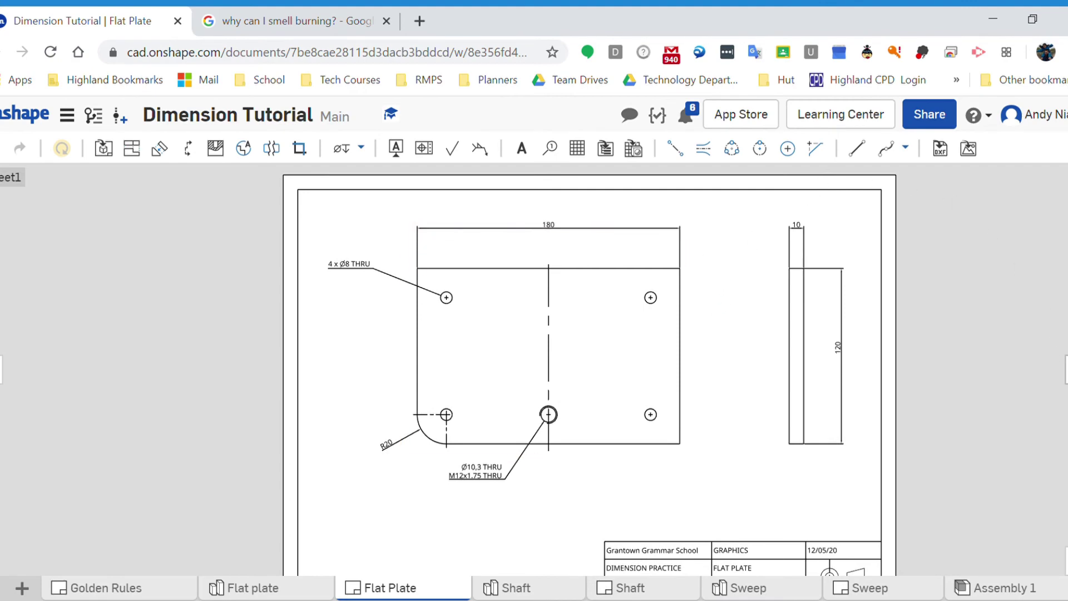
pyautogui.click(1064, 369)
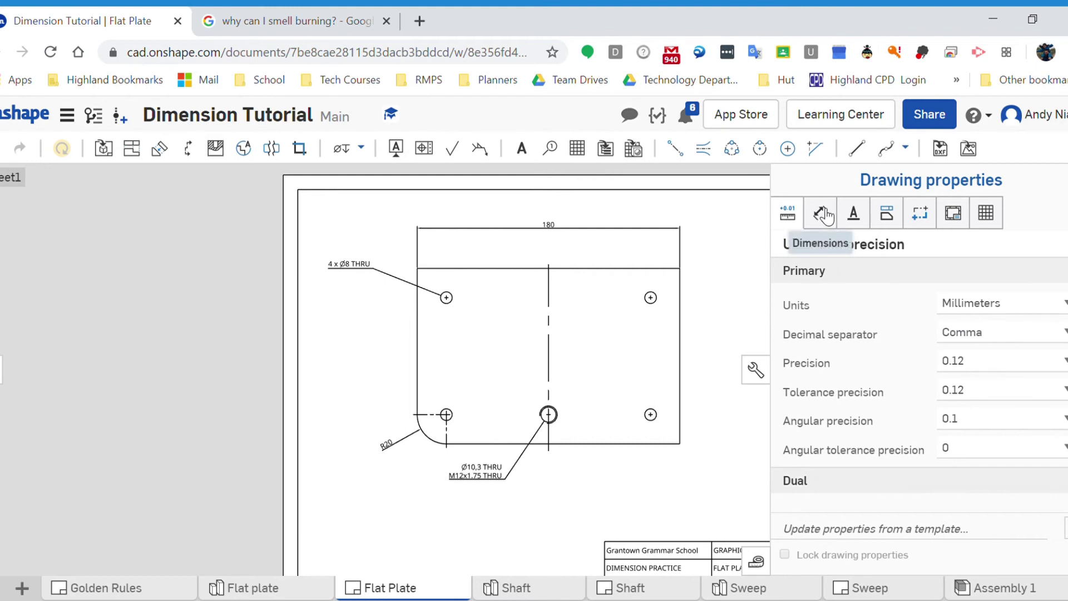
# Set dimension arrowhead 5, text gap 2, geometry gap 2 and extension past line 3
pyautogui.click(823, 214)
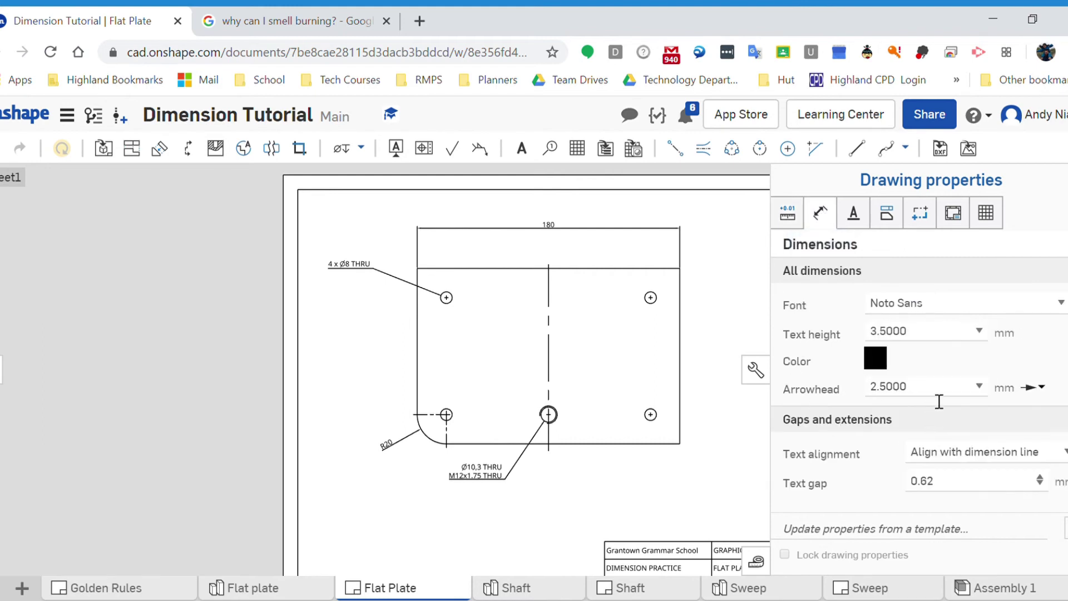
pyautogui.moveTo(939, 401); pyautogui.dragTo(833, 399)
pyautogui.write('5')
pyautogui.scroll(-3, 928, 461)
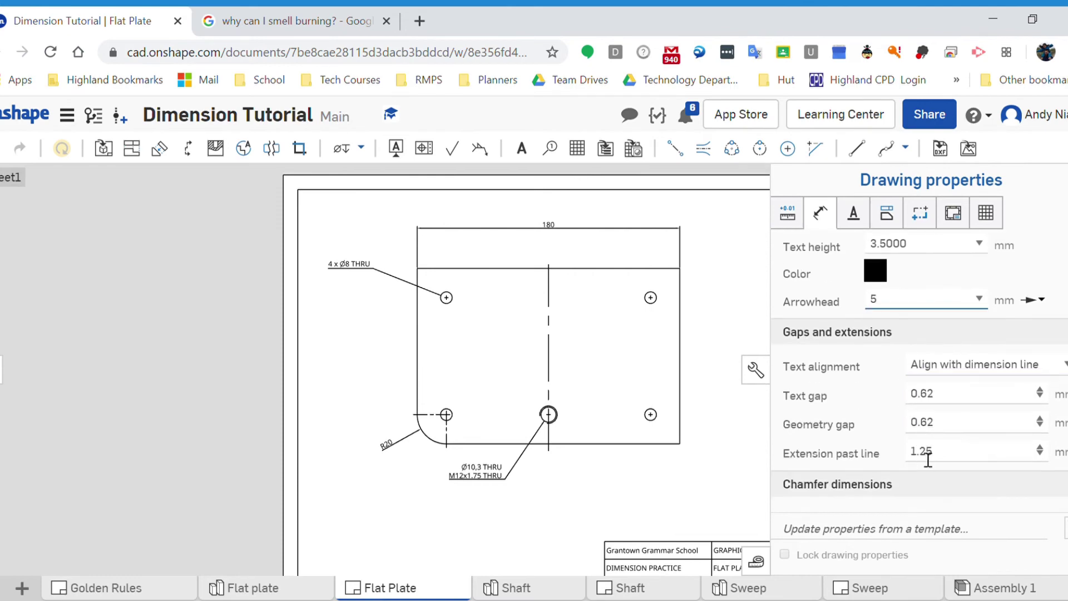
pyautogui.doubleClick(961, 396)
pyautogui.write('2')
pyautogui.click(955, 425)
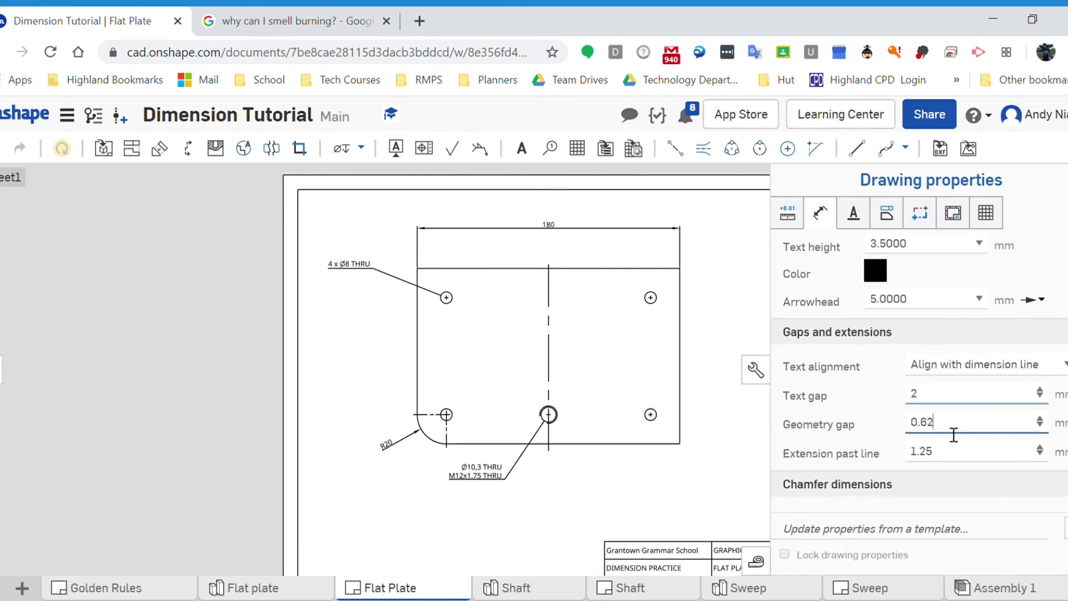
pyautogui.moveTo(953, 435); pyautogui.dragTo(899, 430)
pyautogui.write('2')
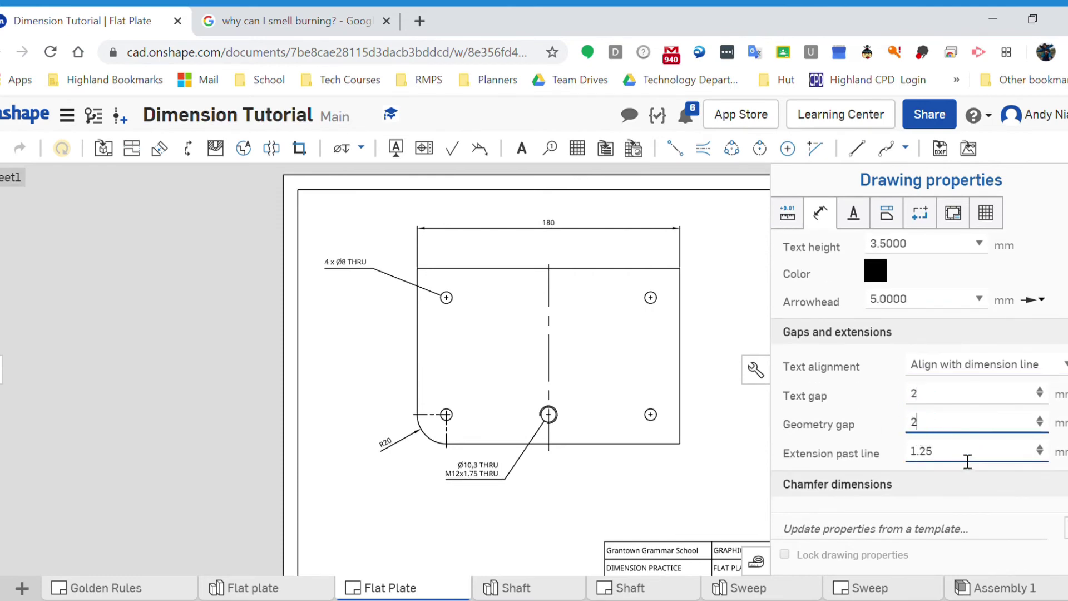
pyautogui.press('Tab')
pyautogui.write('3')
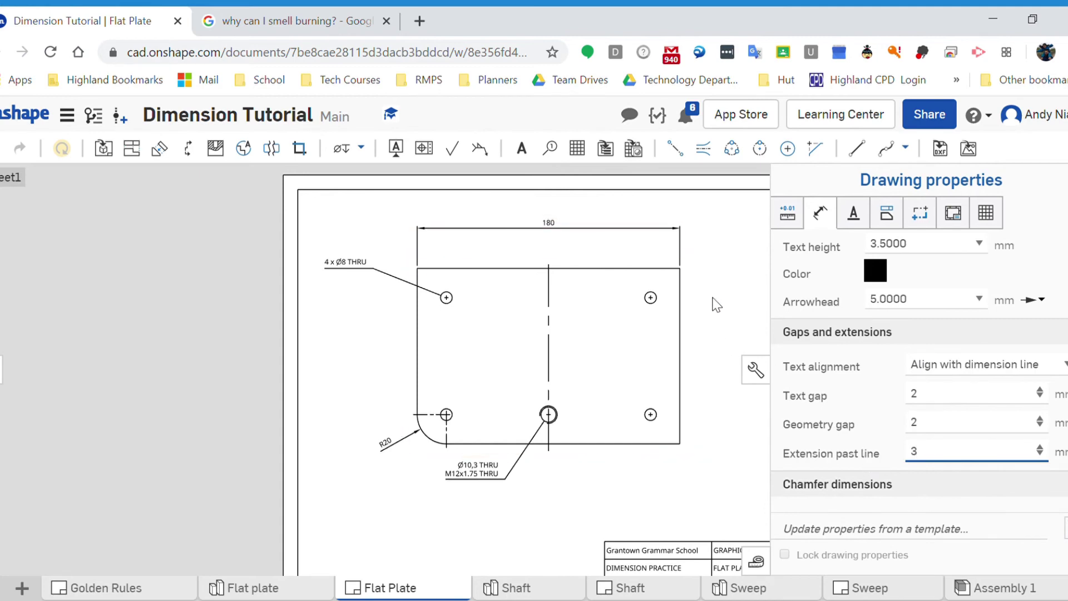
# Set the decimal separator to Period and annotation arrowhead size to 5, then close properties
pyautogui.click(788, 214)
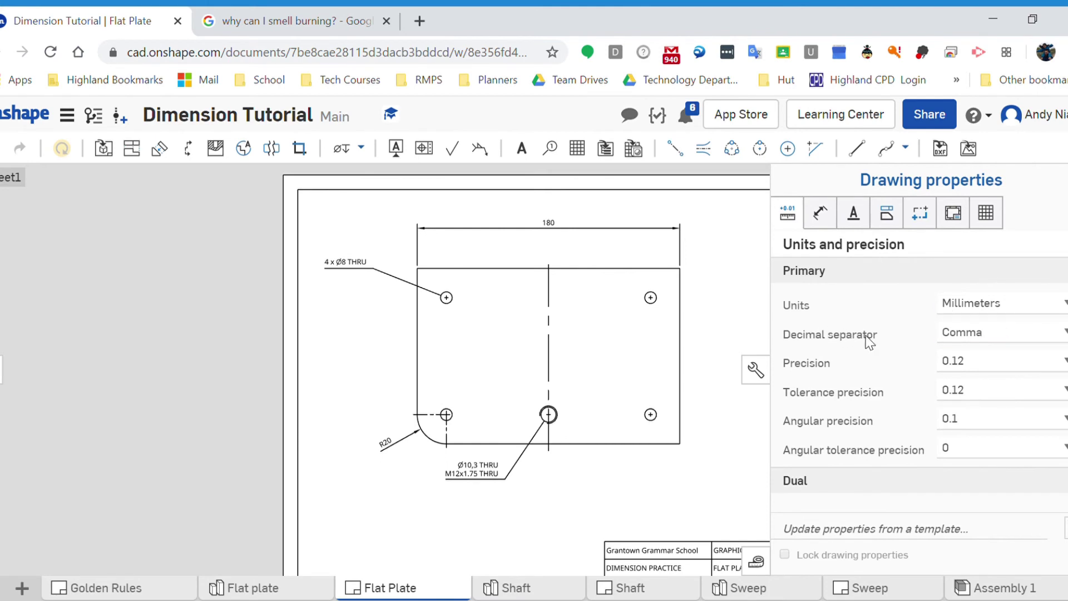
pyautogui.click(968, 346)
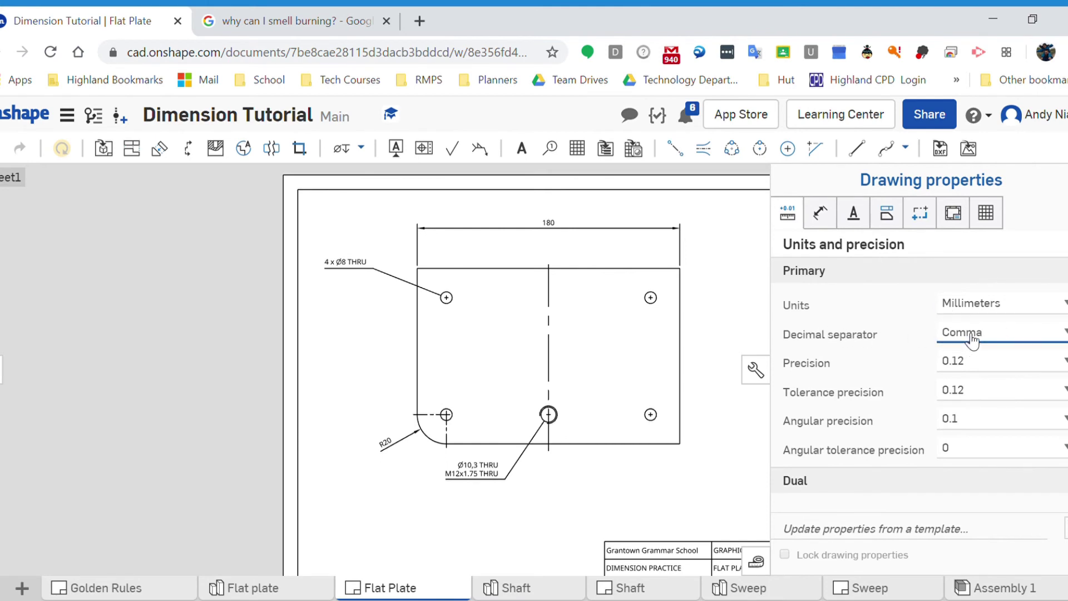
pyautogui.click(966, 365)
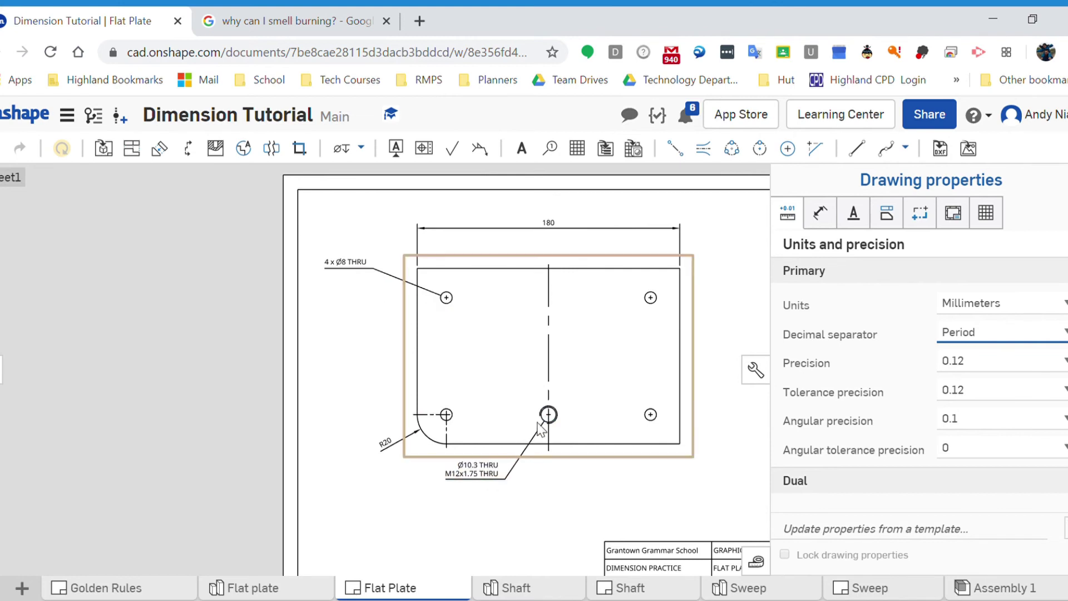
pyautogui.click(853, 216)
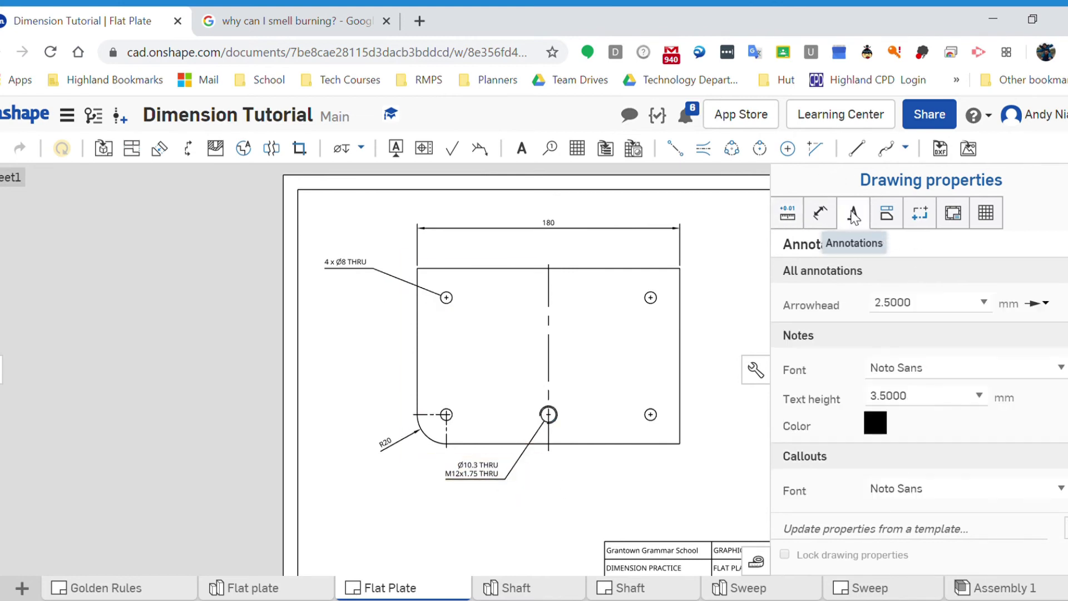
pyautogui.click(940, 303)
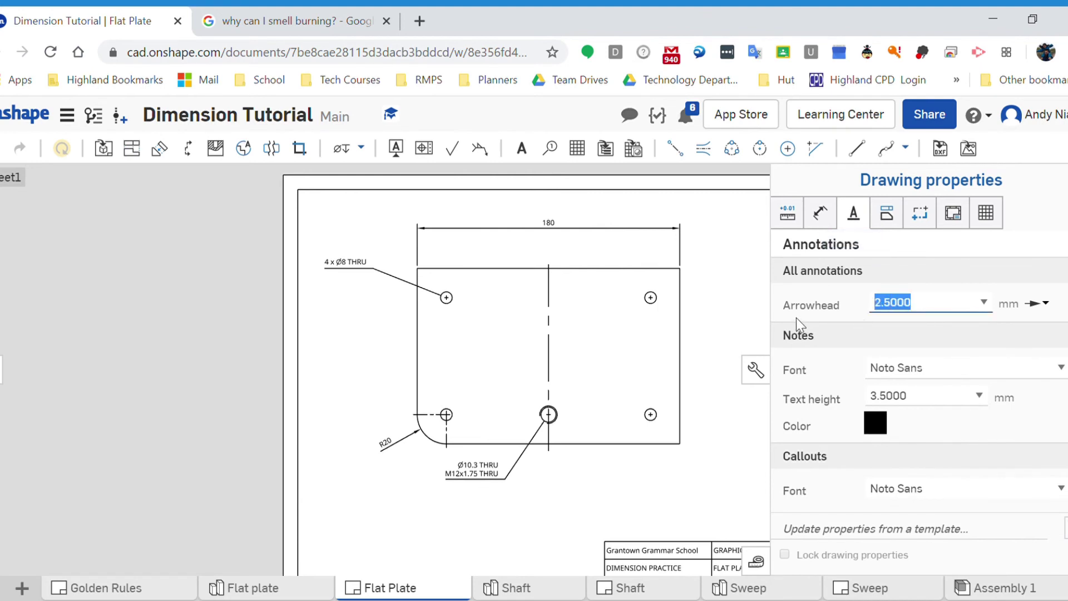
pyautogui.write('5')
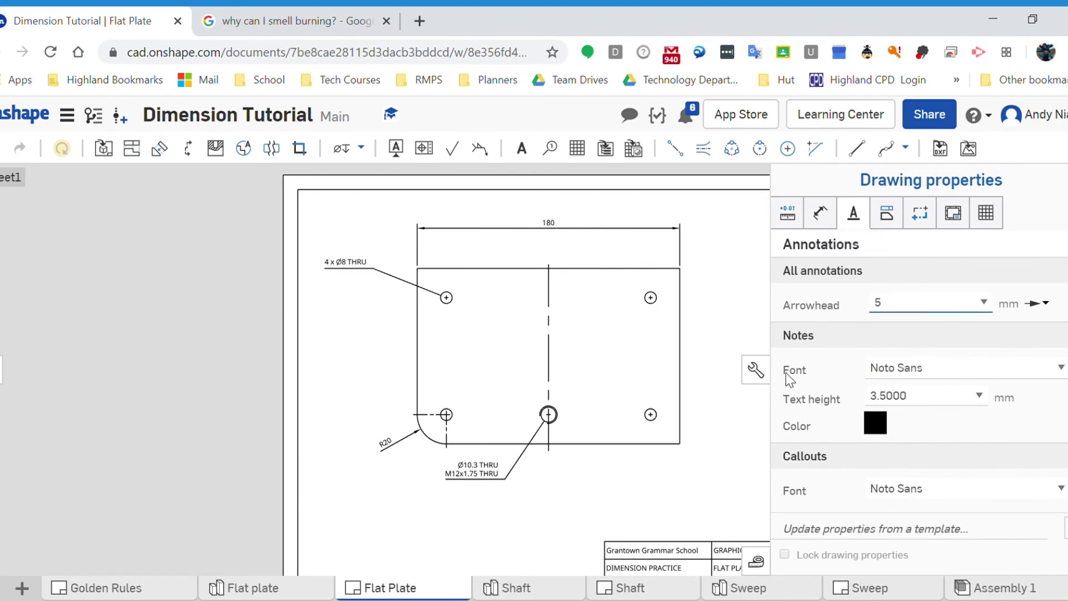
pyautogui.click(756, 370)
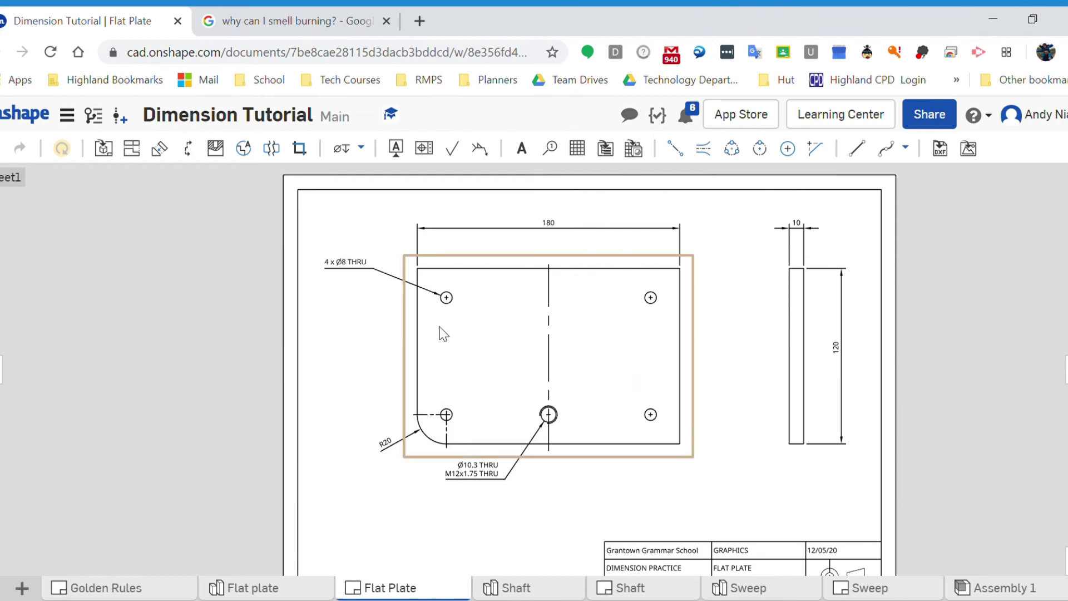
# Place a new text note box below the hole callout under the front view
pyautogui.moveTo(743, 402); pyautogui.dragTo(732, 386, button='middle')
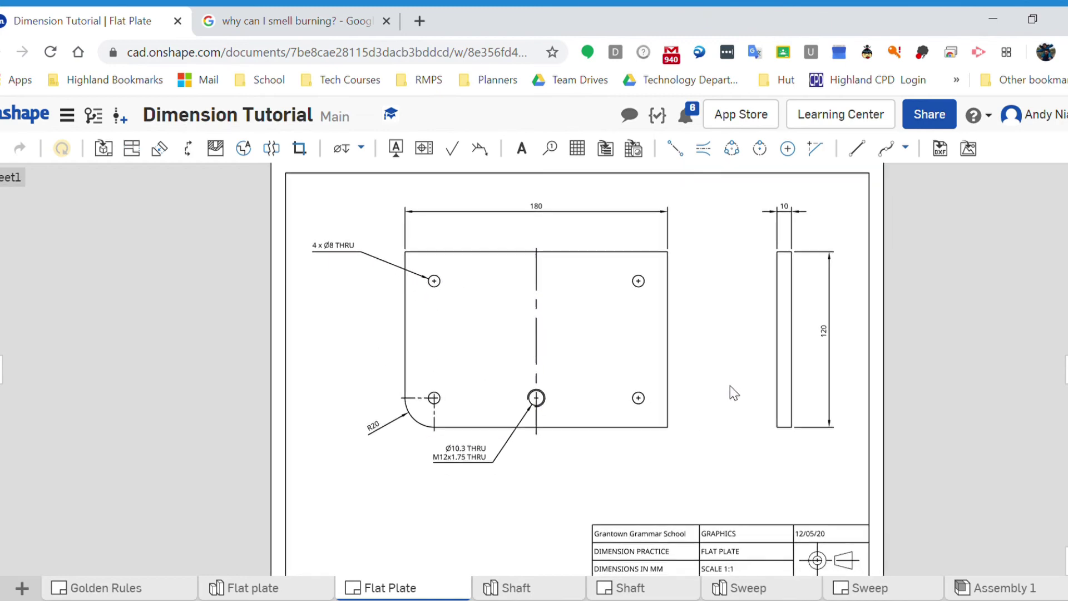
pyautogui.scroll(-3, 730, 390)
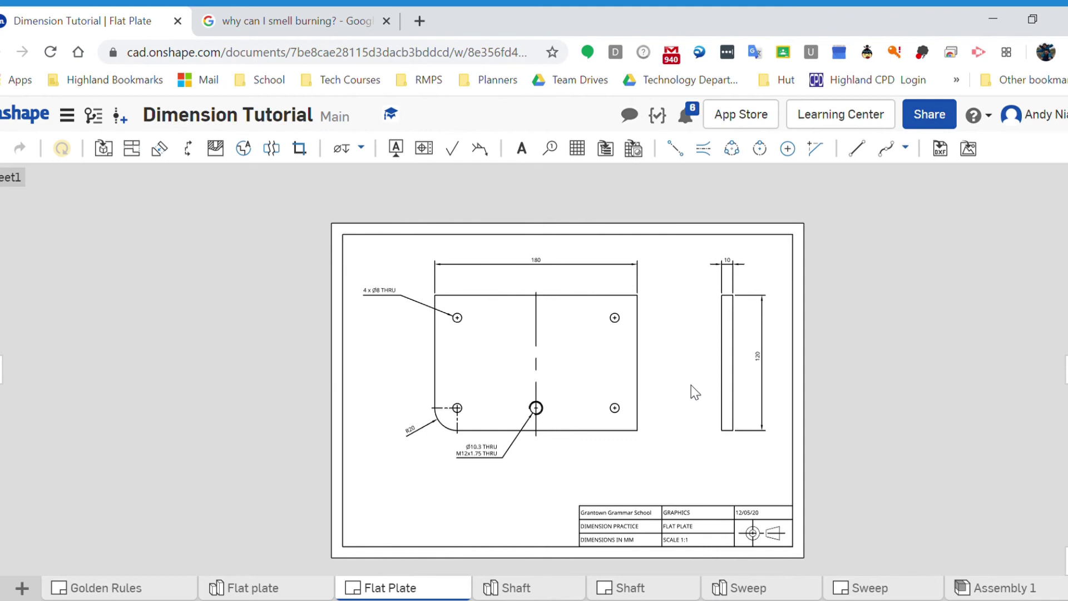
pyautogui.click(521, 150)
pyautogui.click(532, 477)
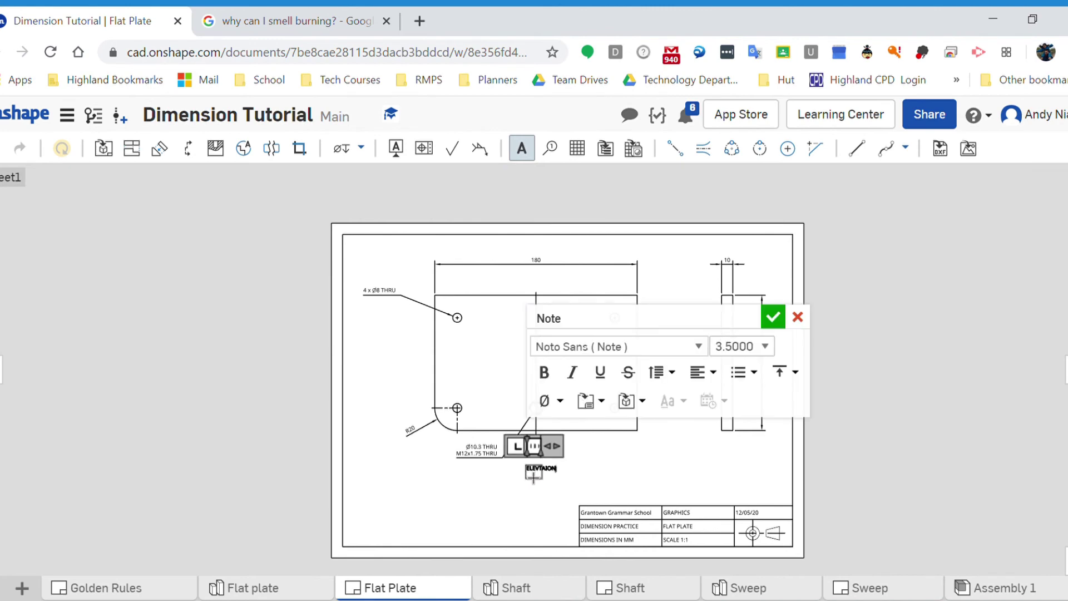
# Finish the ELEVTAION note and correct its spelling to ELEVATION
pyautogui.moveTo(541, 462); pyautogui.dragTo(594, 462)
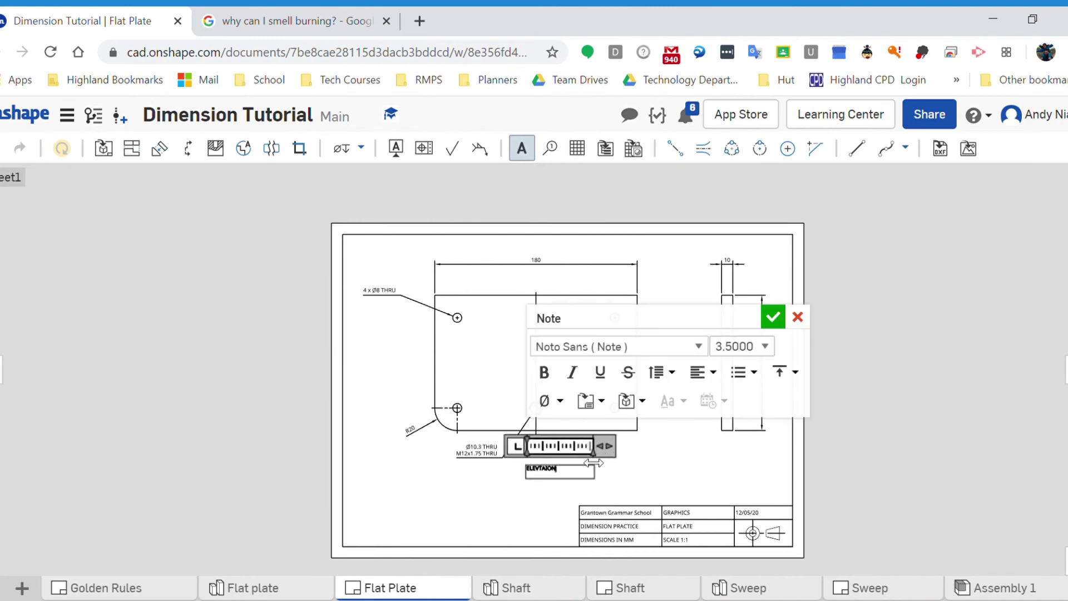
pyautogui.scroll(3, 562, 479)
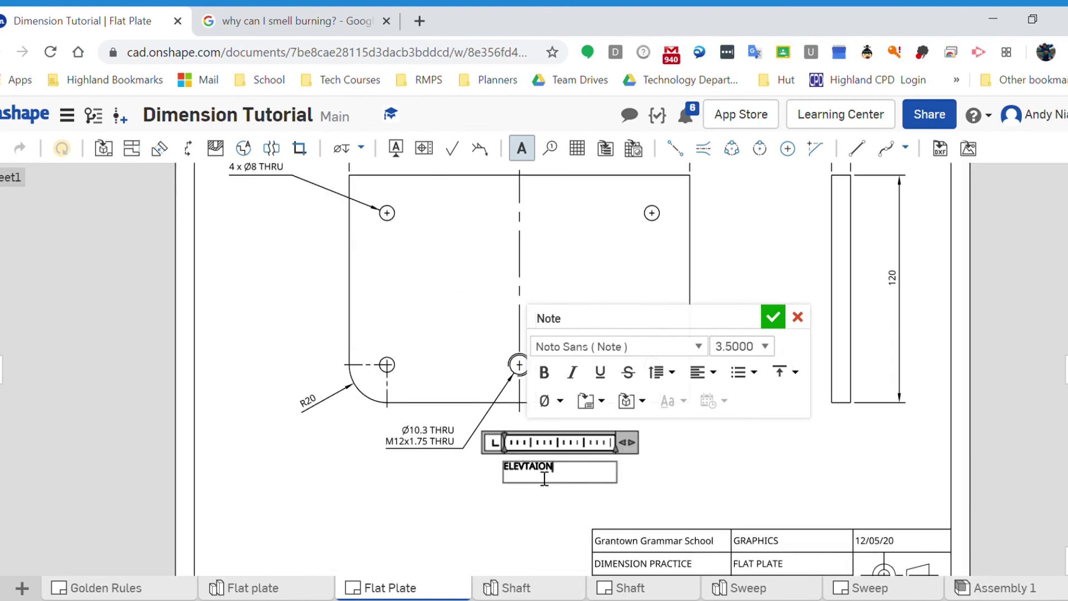
pyautogui.press('Escape')
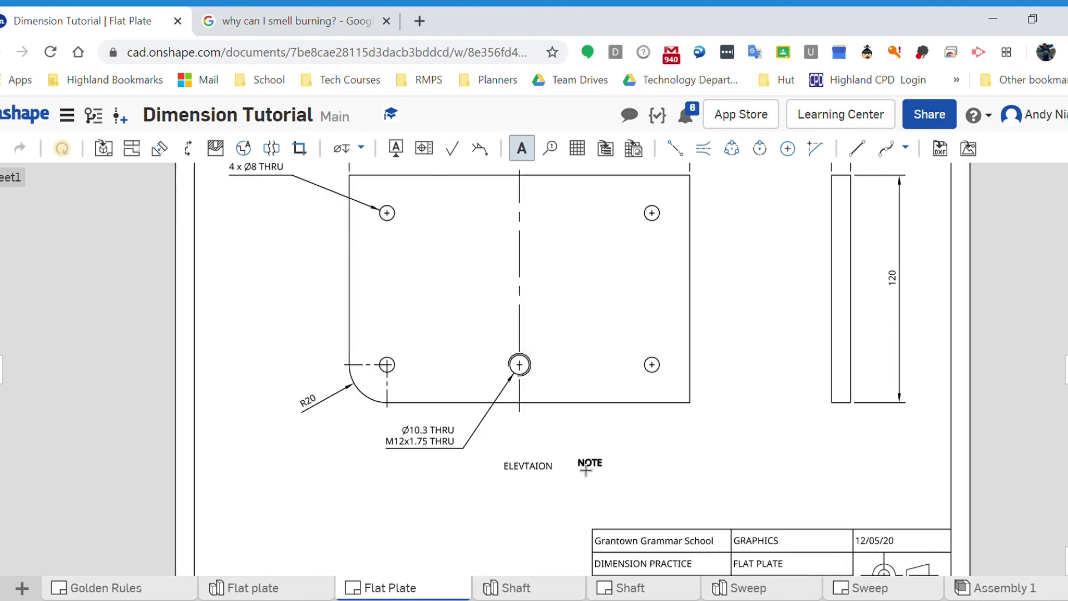
pyautogui.press('Escape')
pyautogui.doubleClick(538, 467)
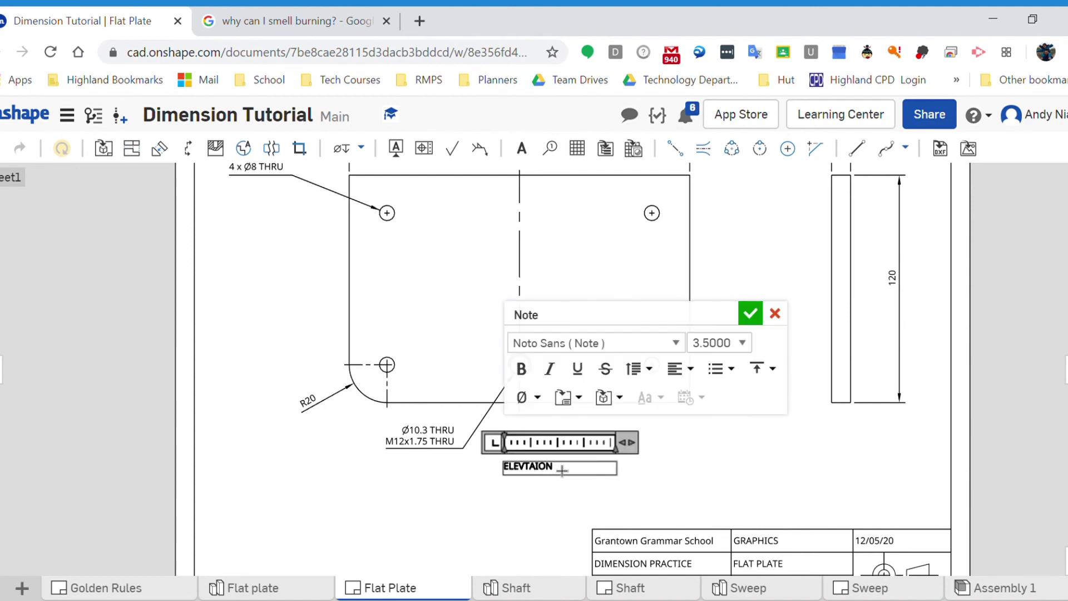
pyautogui.write('T')
pyautogui.press('BackSpace')
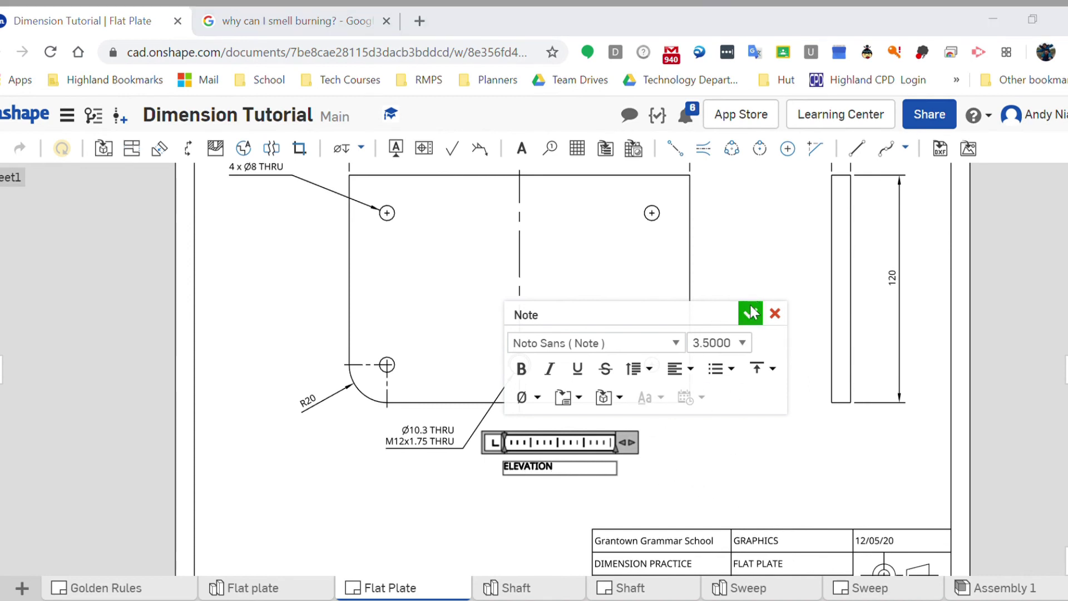
pyautogui.click(715, 483)
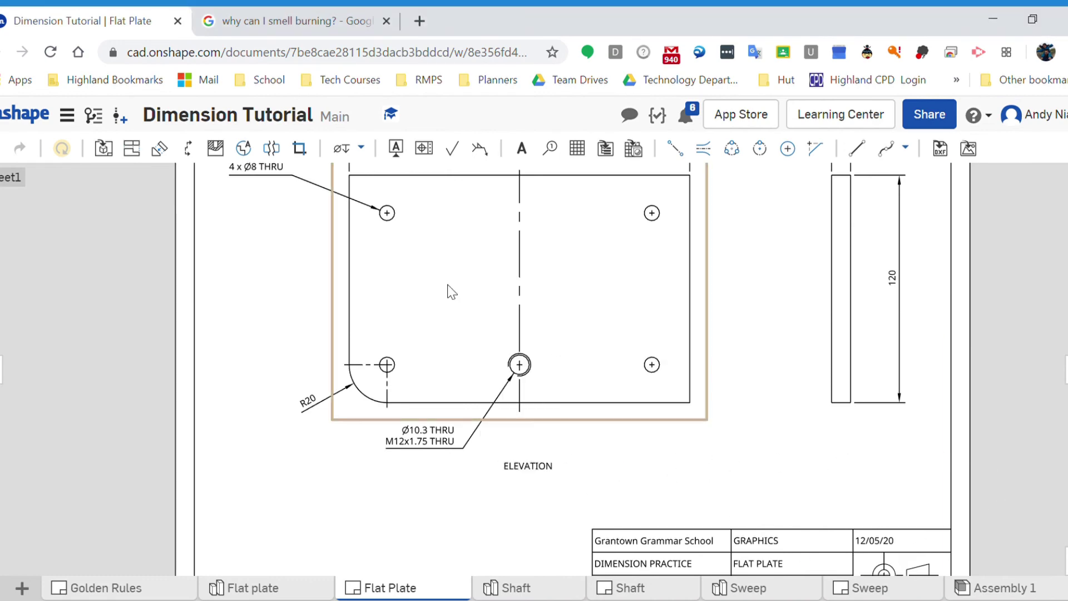
# Add an END ELEVATION note under the end view and align both view labels
pyautogui.click(523, 149)
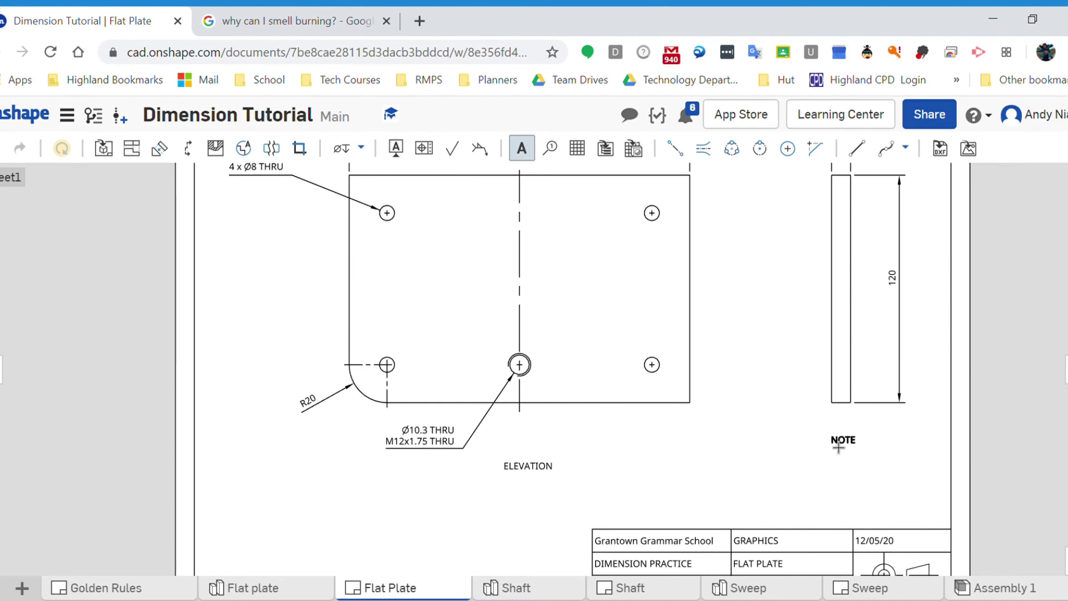
pyautogui.click(837, 444)
pyautogui.write('END E')
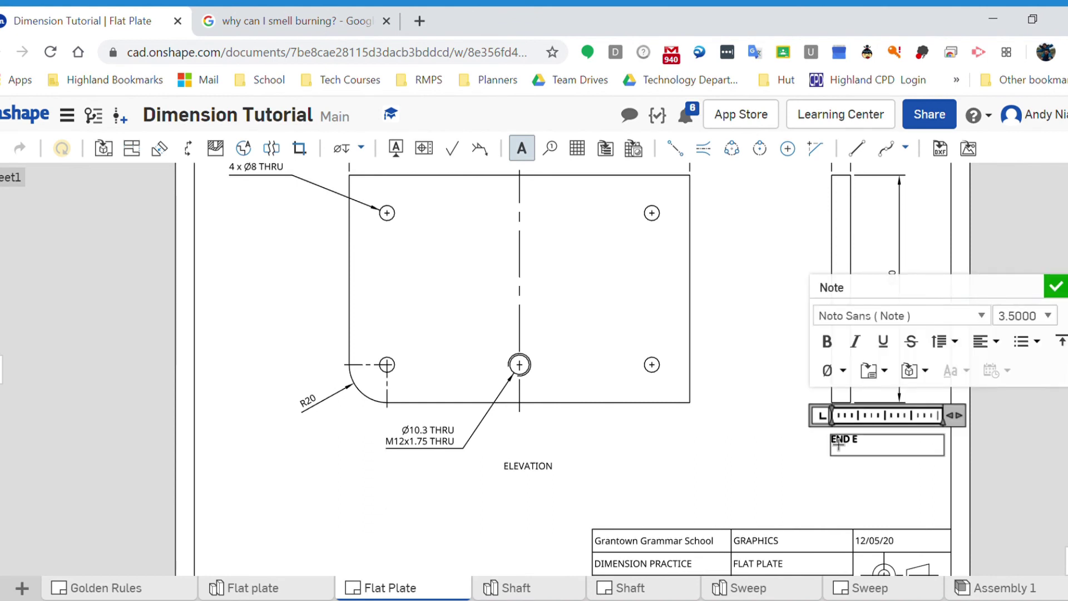
pyautogui.write('LEVATION')
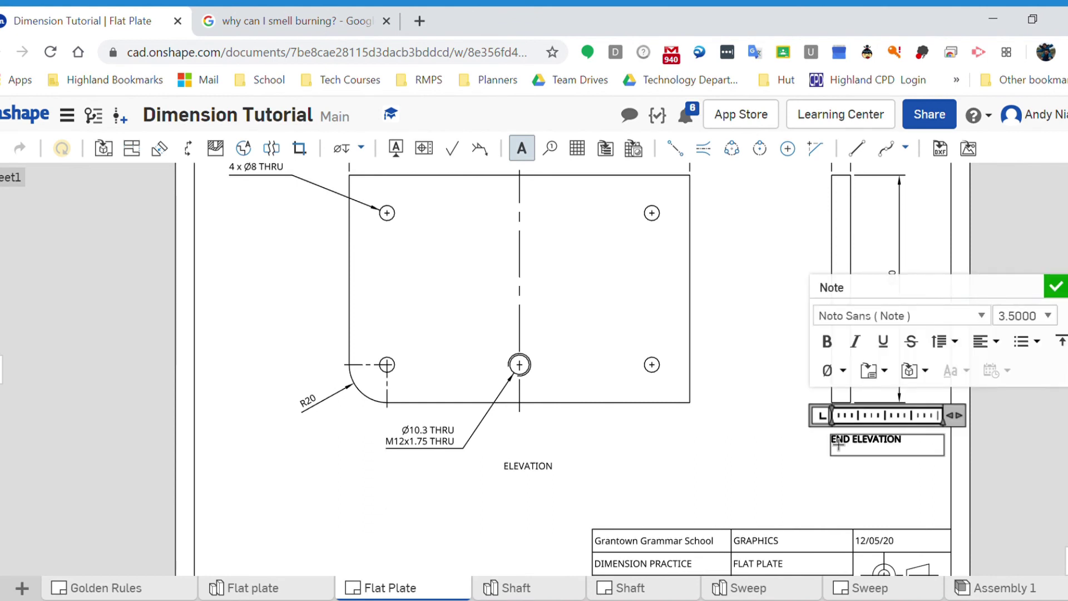
pyautogui.click(1055, 287)
pyautogui.press('Escape')
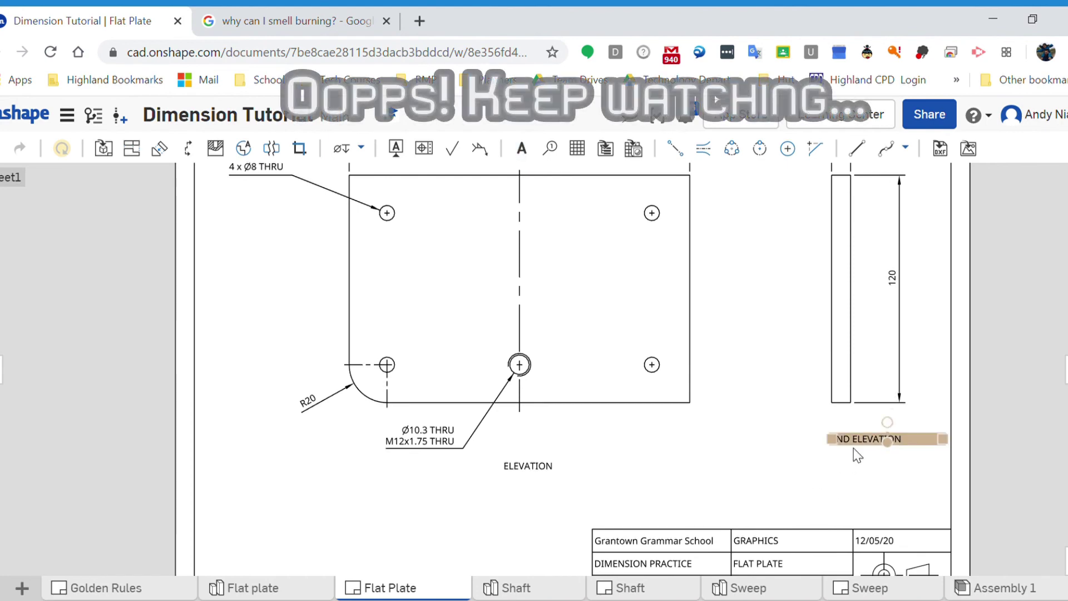
pyautogui.moveTo(856, 442); pyautogui.dragTo(834, 467)
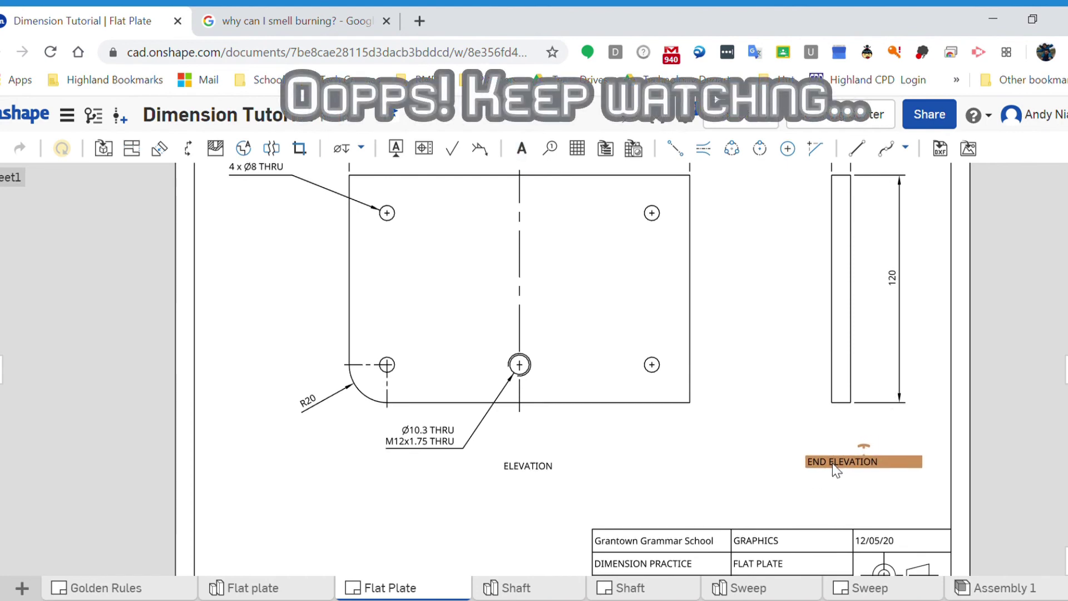
pyautogui.moveTo(543, 472); pyautogui.dragTo(529, 469)
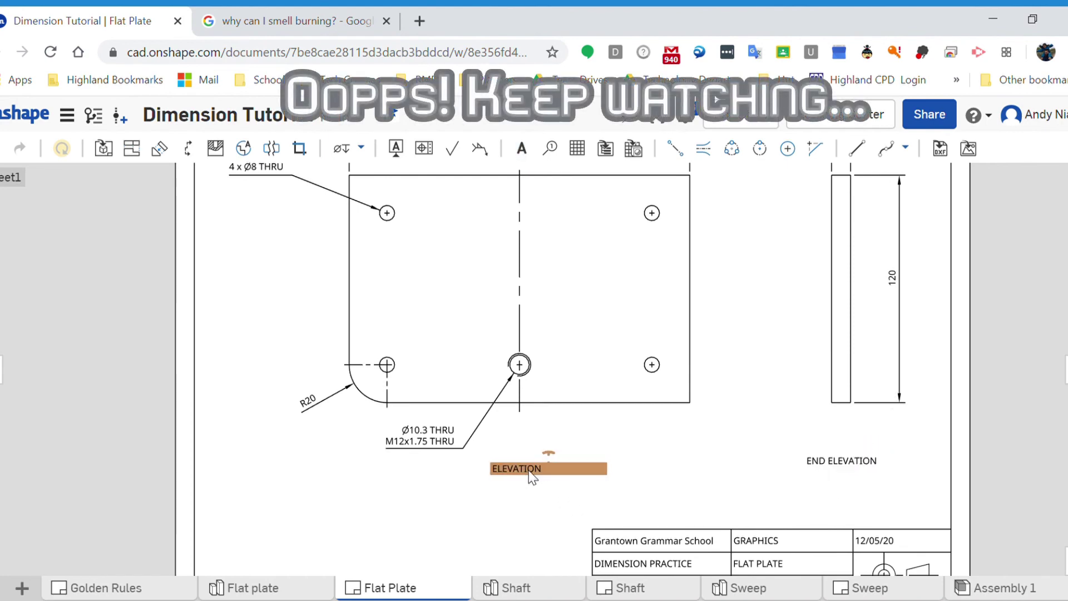
pyautogui.scroll(-3, 544, 509)
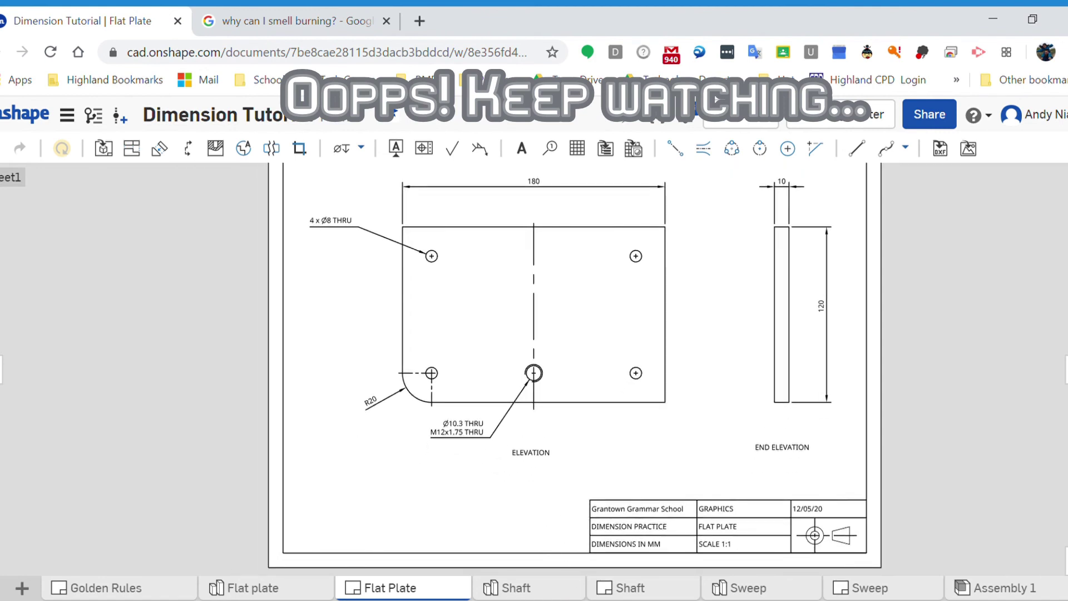
pyautogui.click(671, 592)
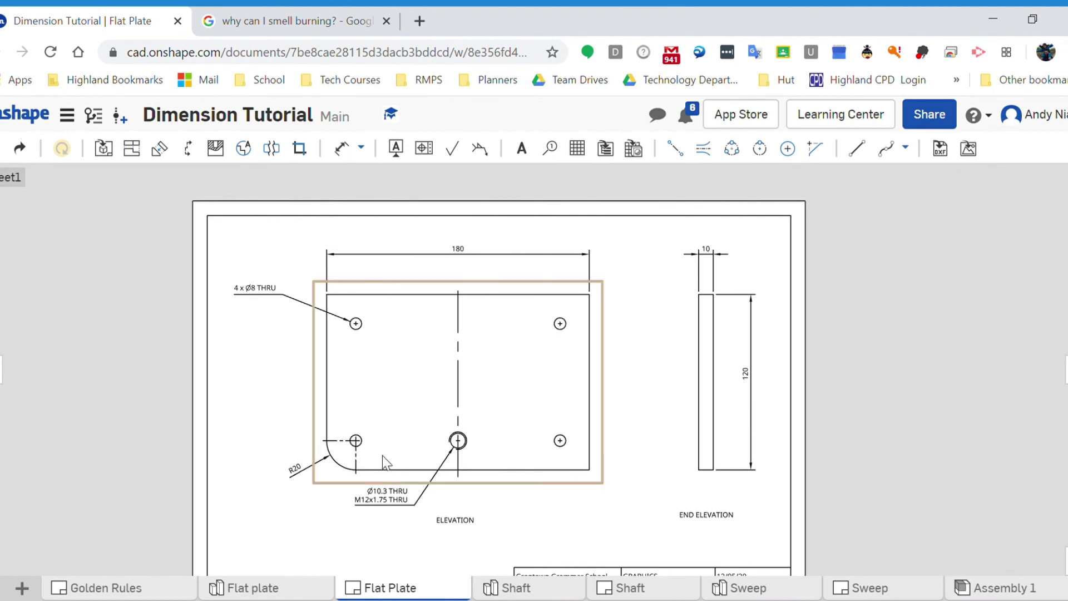
pyautogui.scroll(5, 534, 339)
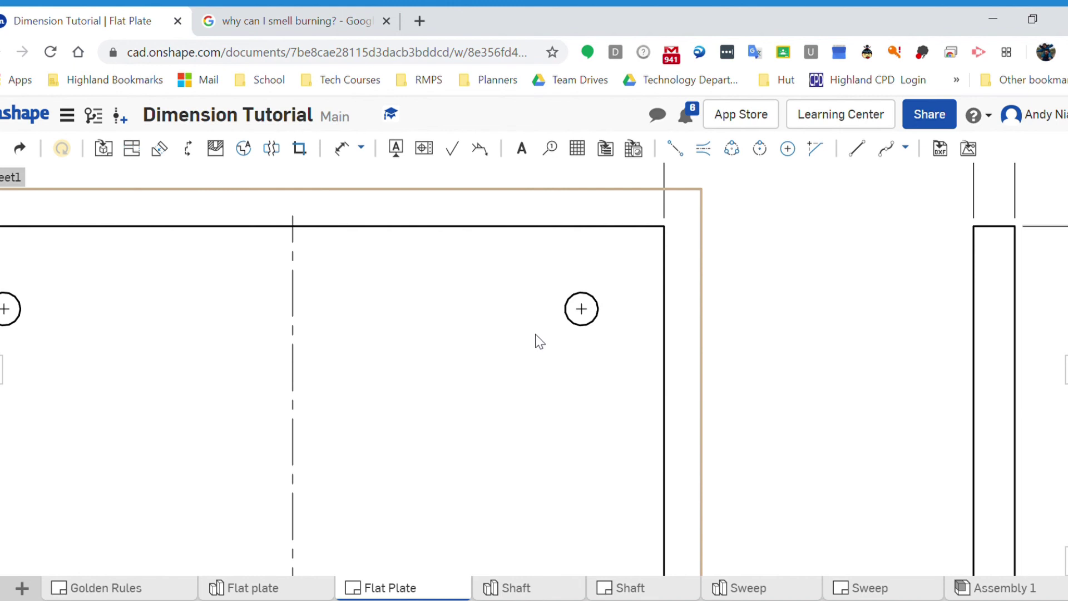
pyautogui.scroll(1, 535, 337)
pyautogui.scroll(-1, 540, 341)
pyautogui.scroll(-3, 540, 342)
pyautogui.scroll(4, 538, 341)
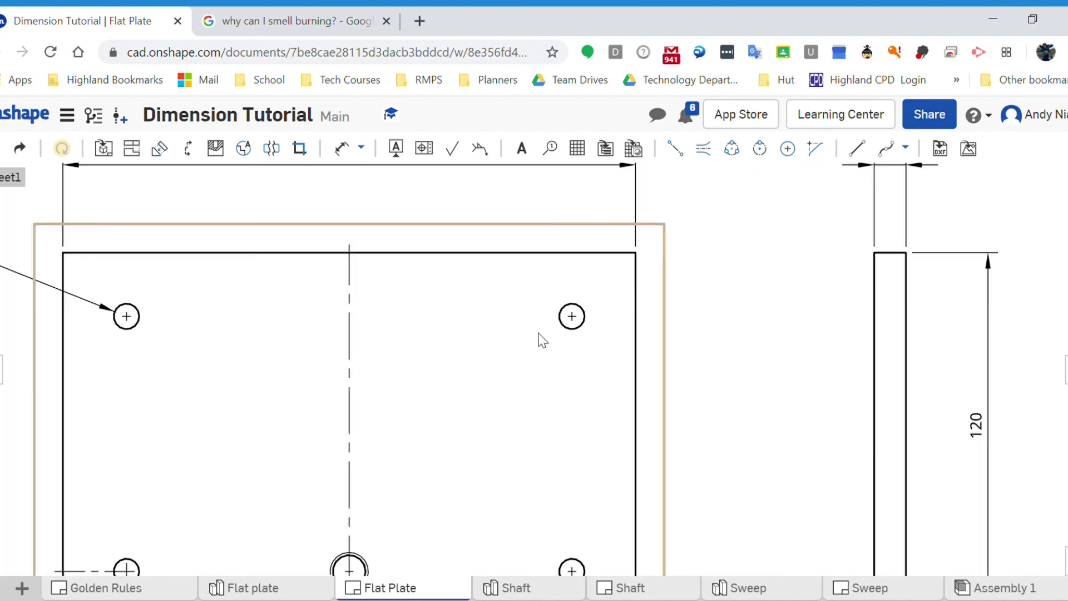
pyautogui.click(675, 148)
# Draw horizontal and vertical centre lines across the upper-right and bottom-right holes
pyautogui.scroll(1, 563, 304)
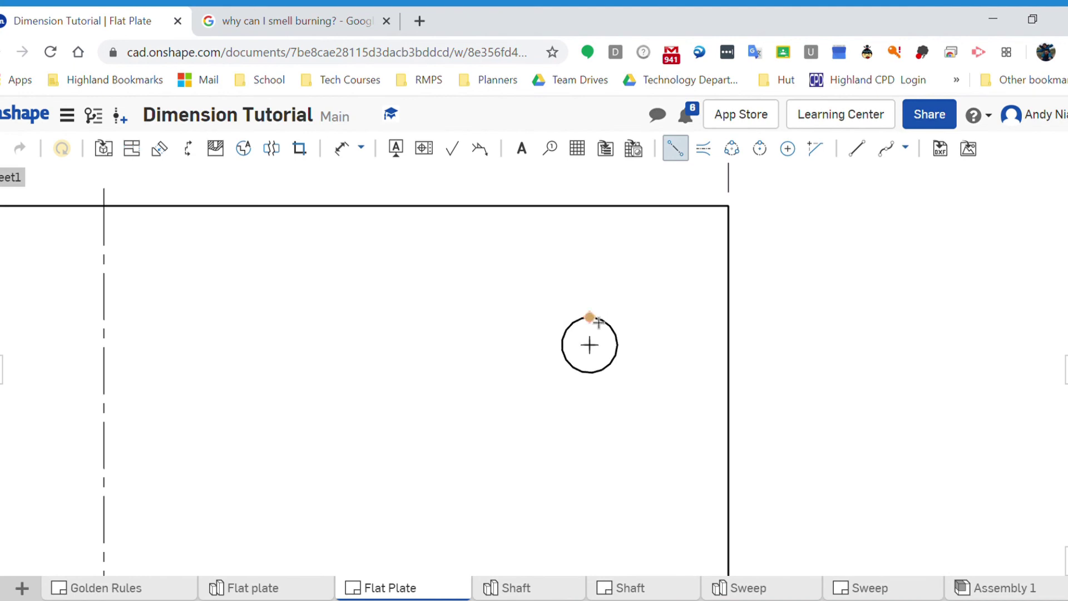
pyautogui.click(590, 317)
pyautogui.click(590, 372)
pyautogui.click(625, 351)
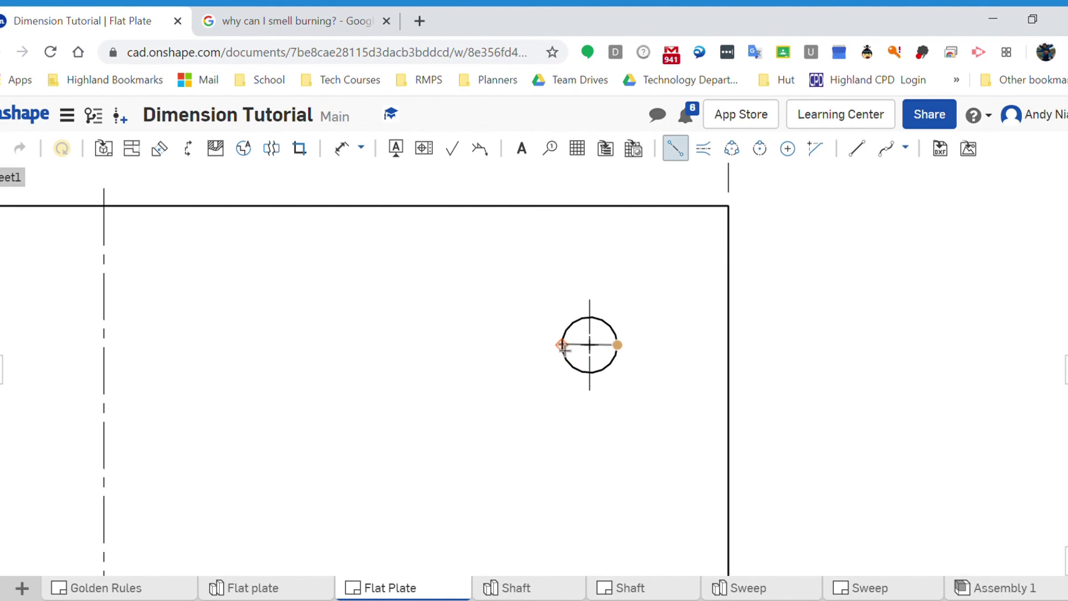
pyautogui.click(563, 345)
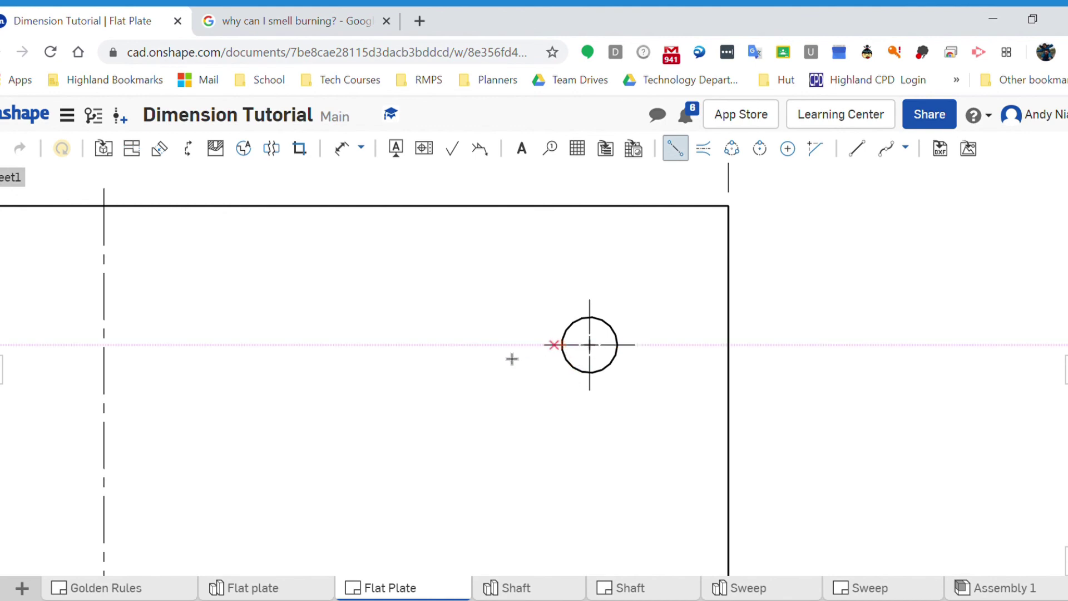
pyautogui.scroll(-5, 520, 445)
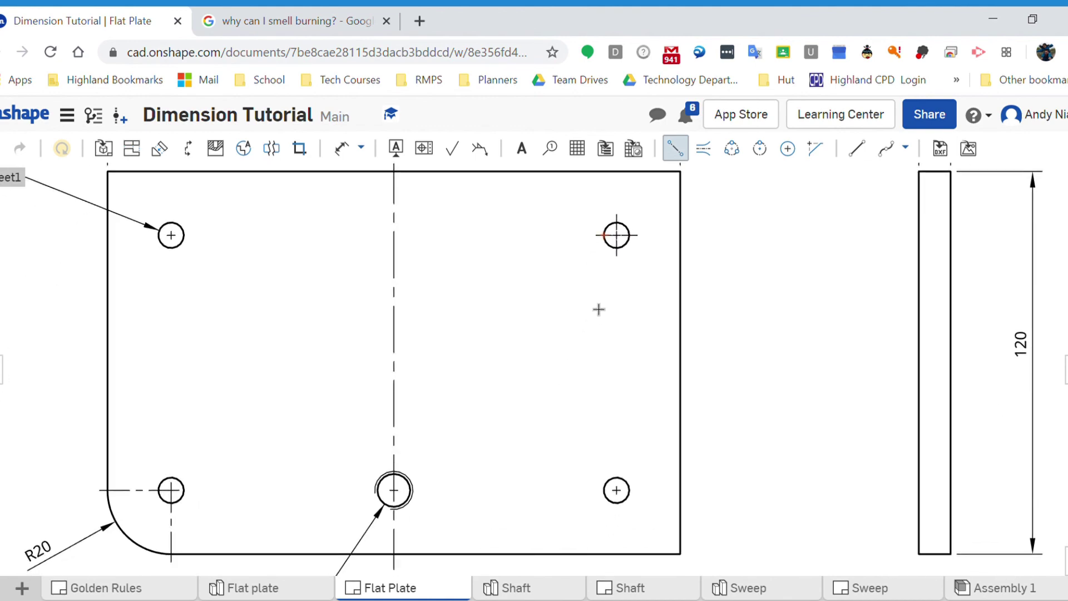
pyautogui.scroll(4, 611, 508)
pyautogui.click(600, 481)
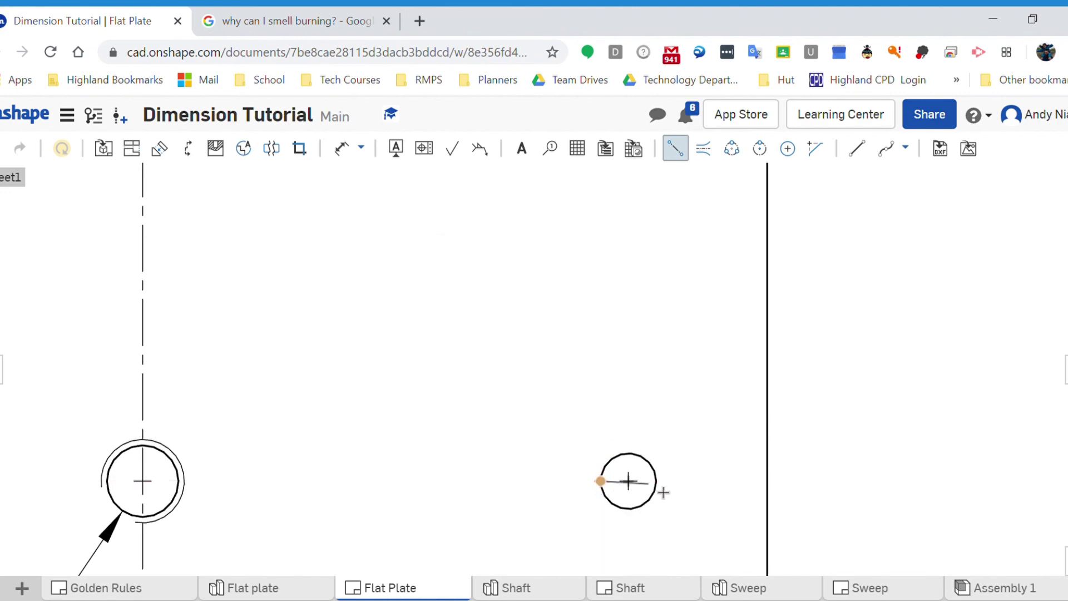
pyautogui.click(657, 480)
pyautogui.click(629, 453)
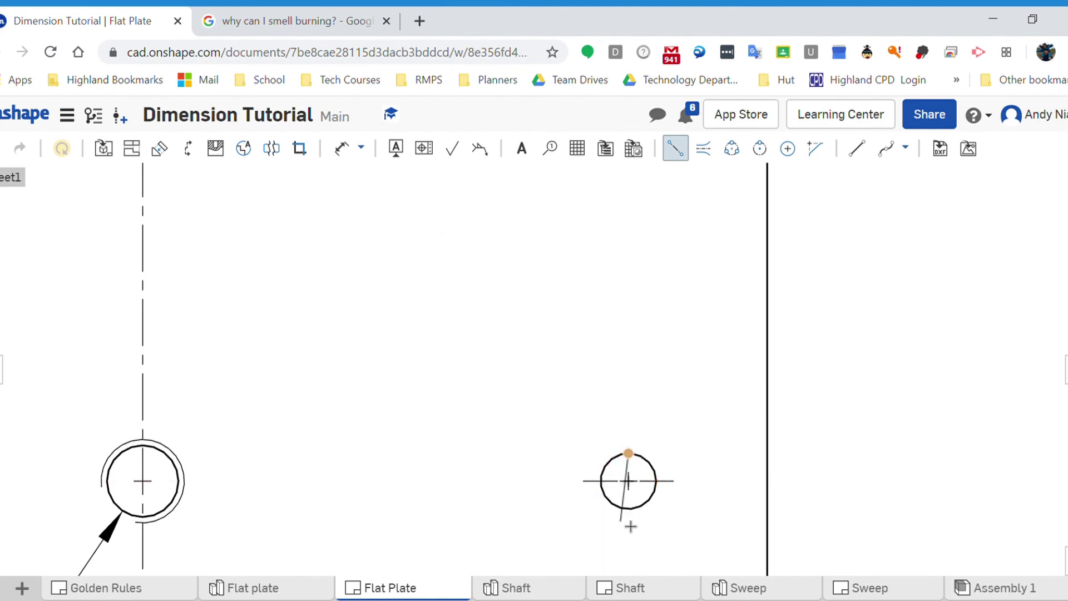
pyautogui.click(634, 514)
# Draw centre lines across the upper-left hole and a horizontal one across the threaded hole
pyautogui.moveTo(318, 344)
pyautogui.mouseDown(button='middle')
pyautogui.moveTo(669, 515)
pyautogui.moveTo(594, 498)
pyautogui.mouseUp(button='middle')
pyautogui.click(289, 292)
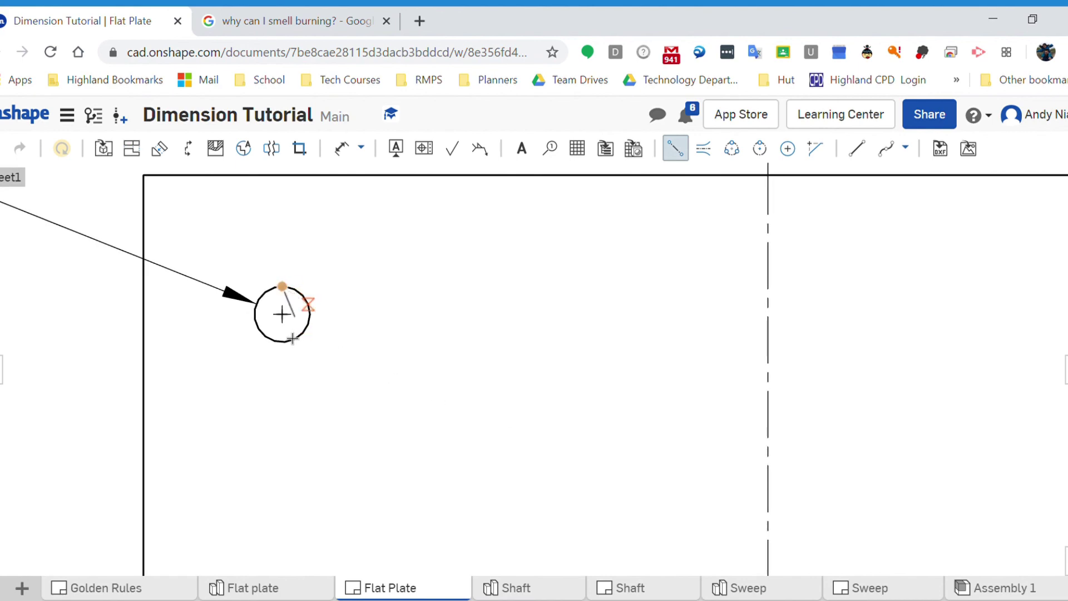
pyautogui.click(292, 347)
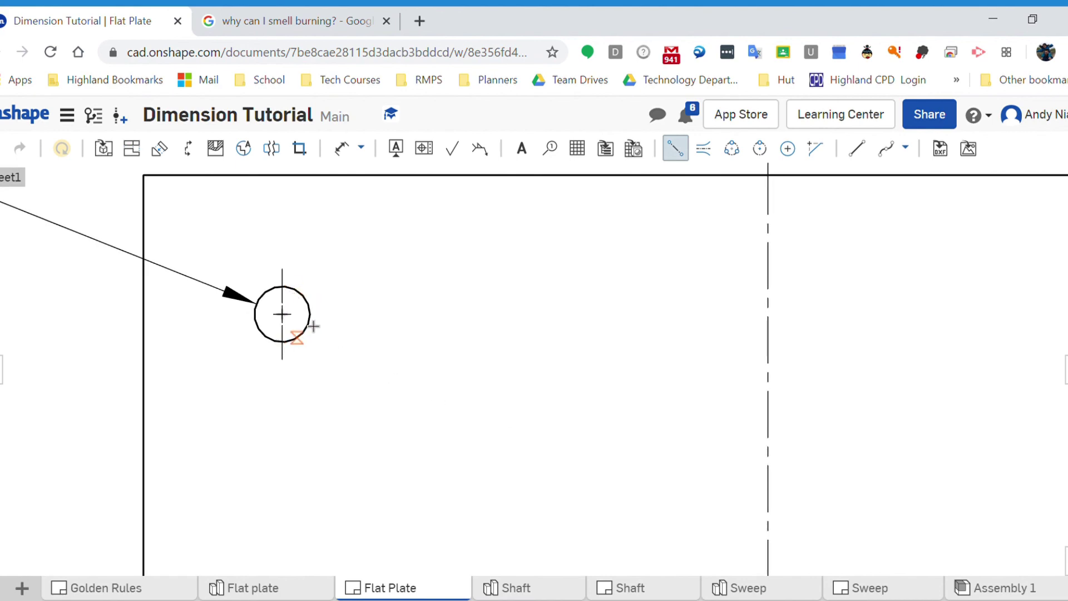
pyautogui.click(255, 313)
pyautogui.click(310, 313)
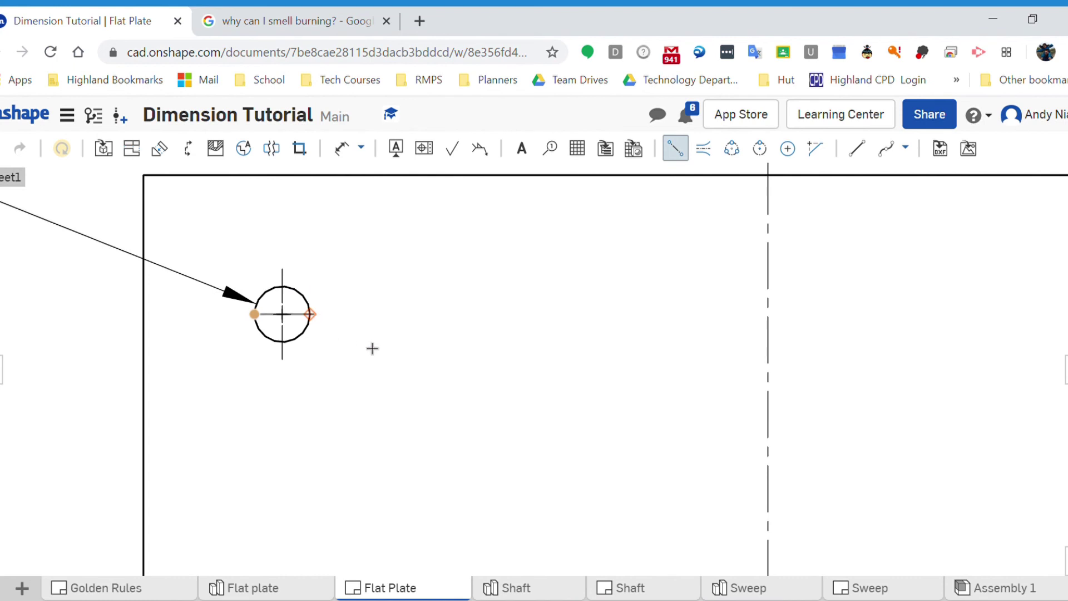
pyautogui.scroll(-5, 372, 350)
pyautogui.scroll(6, 327, 506)
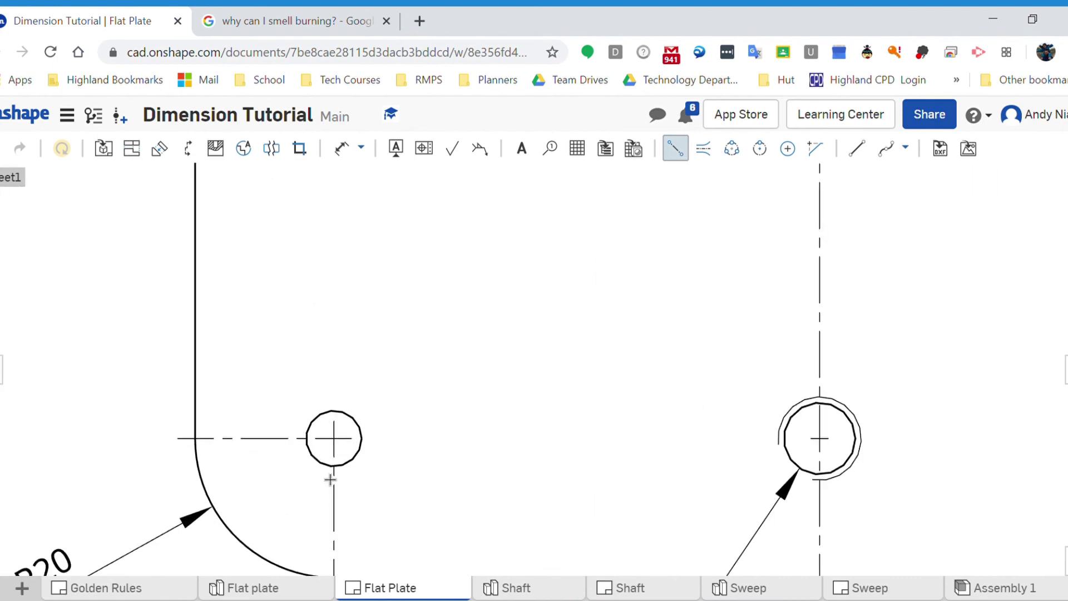
pyautogui.scroll(-2, 514, 429)
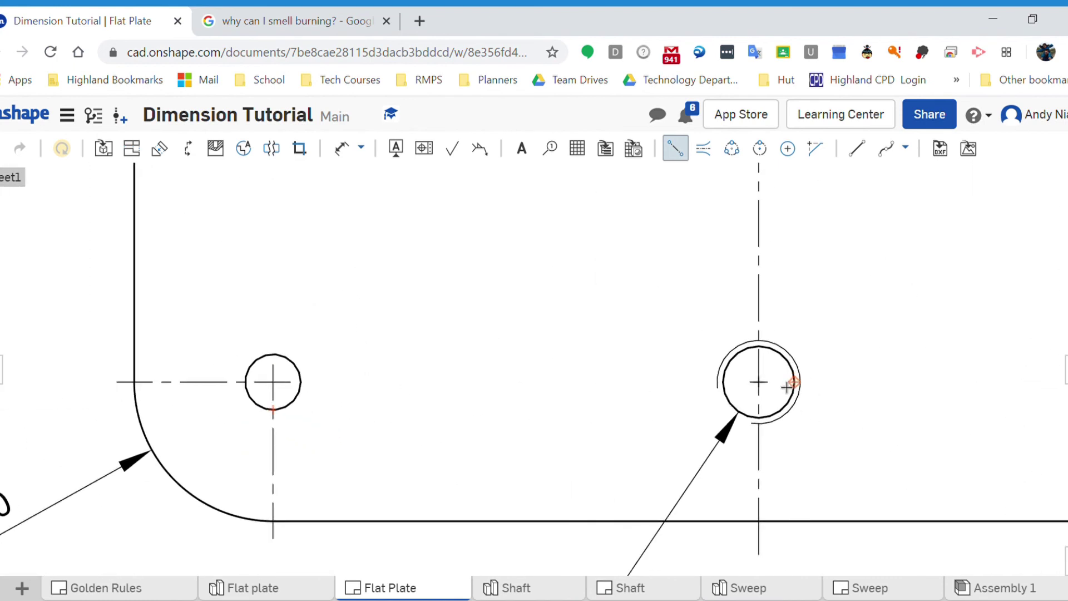
pyautogui.click(722, 381)
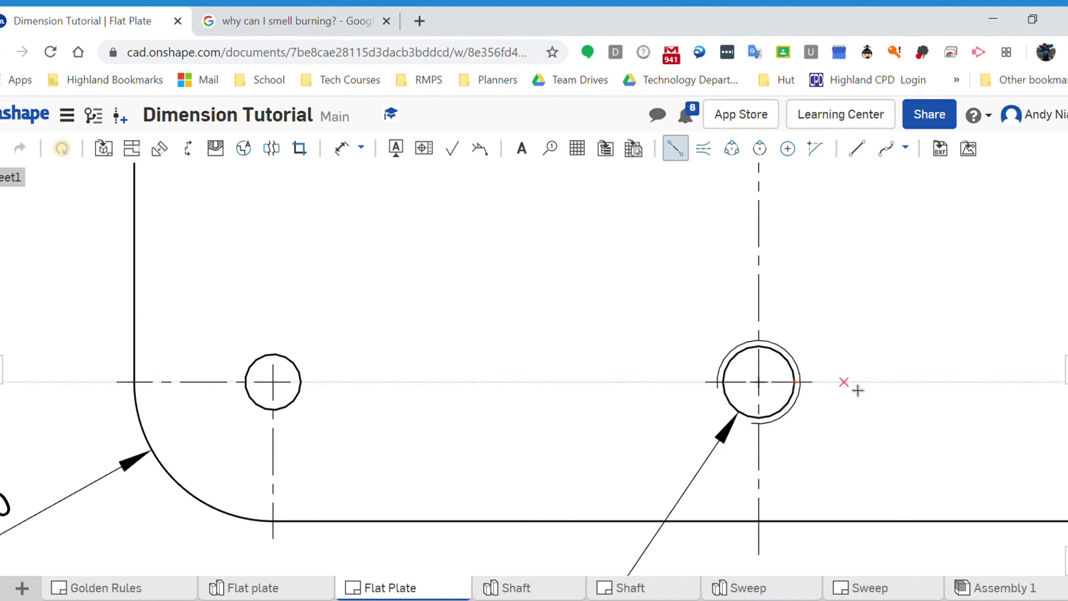
pyautogui.click(794, 382)
pyautogui.press('Escape')
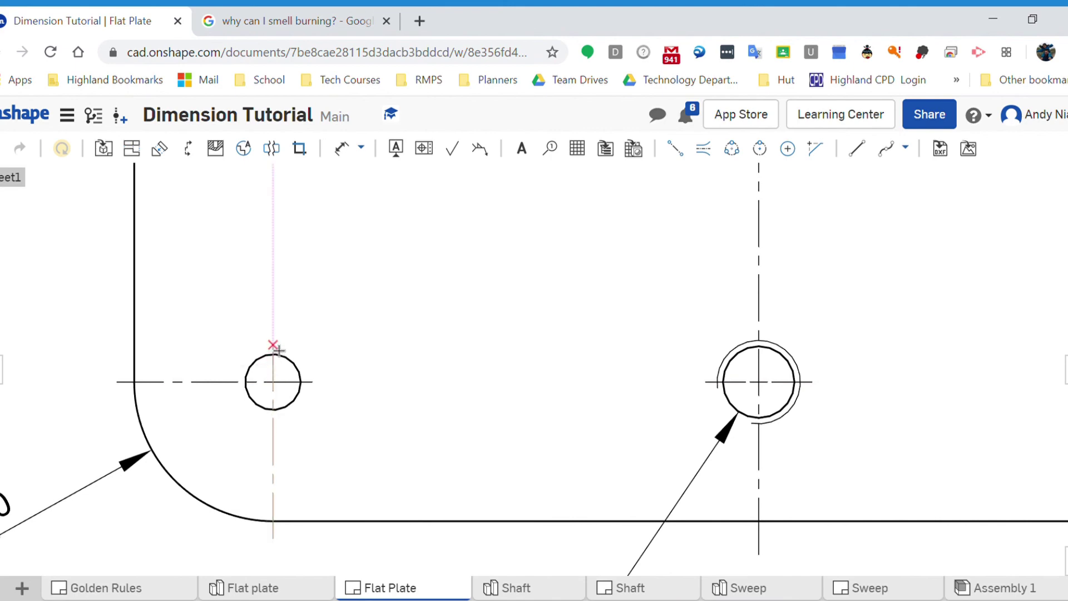
pyautogui.scroll(-5, 369, 360)
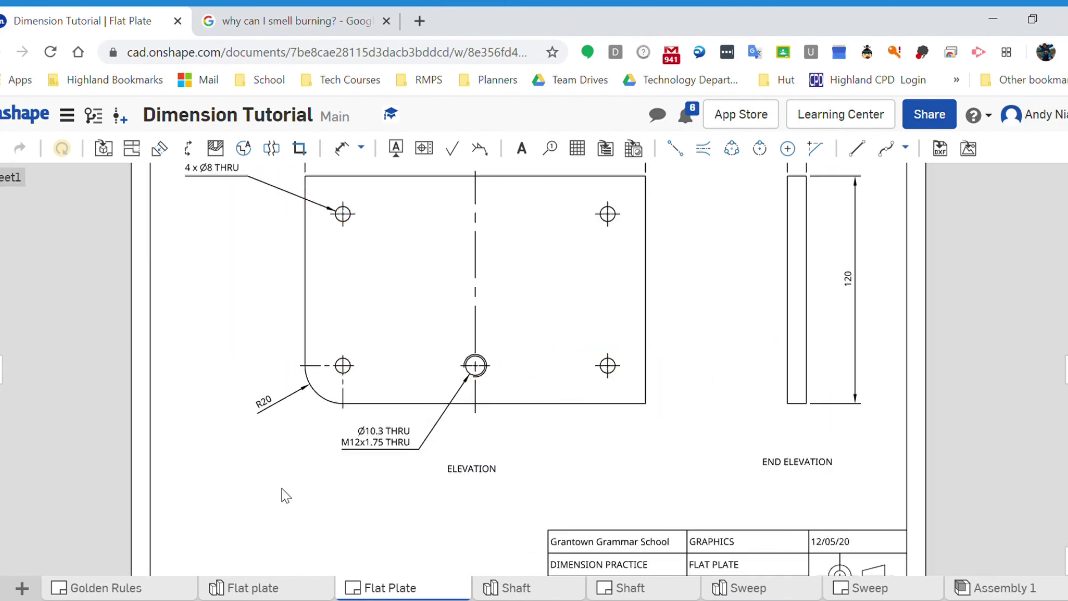
pyautogui.scroll(-3, 283, 500)
pyautogui.scroll(1, 310, 473)
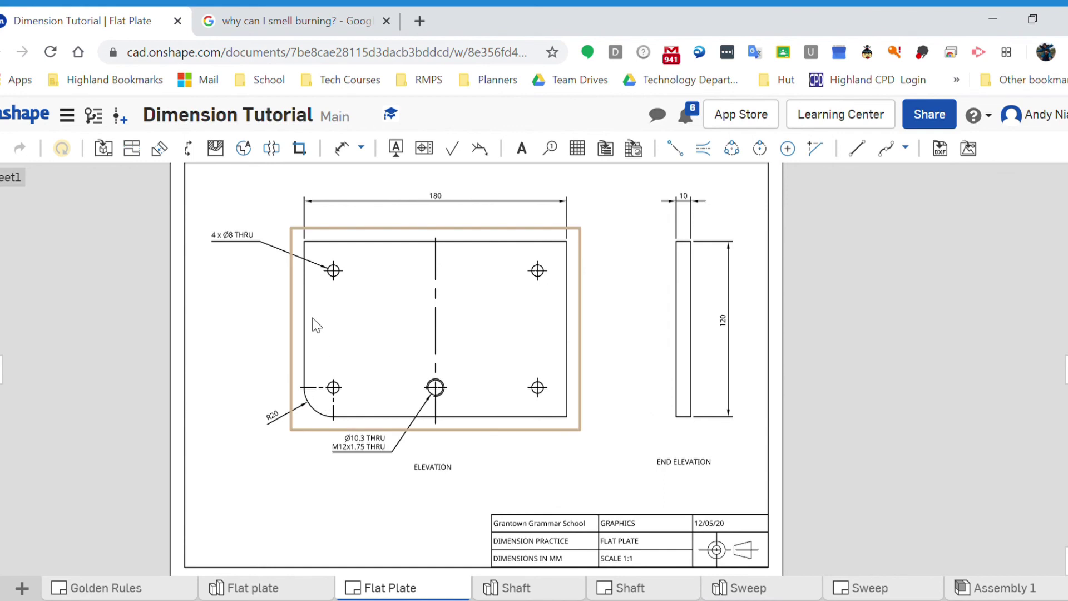